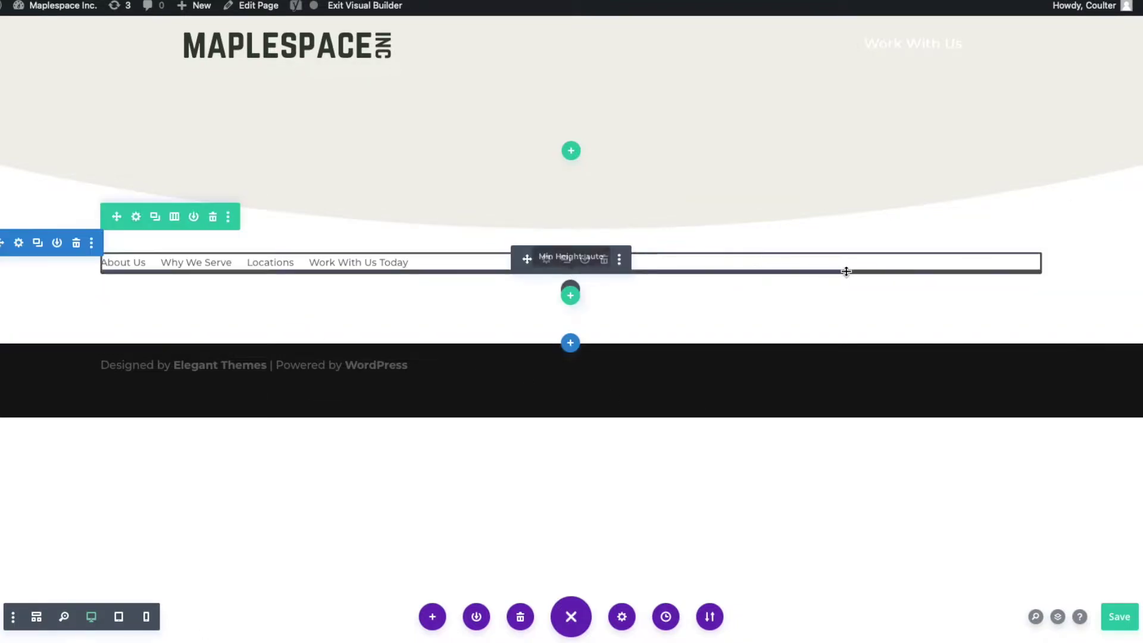
# - Open the menu module's settings and browse its Logo, Menu Elements and Link options
pyautogui.click(547, 260)
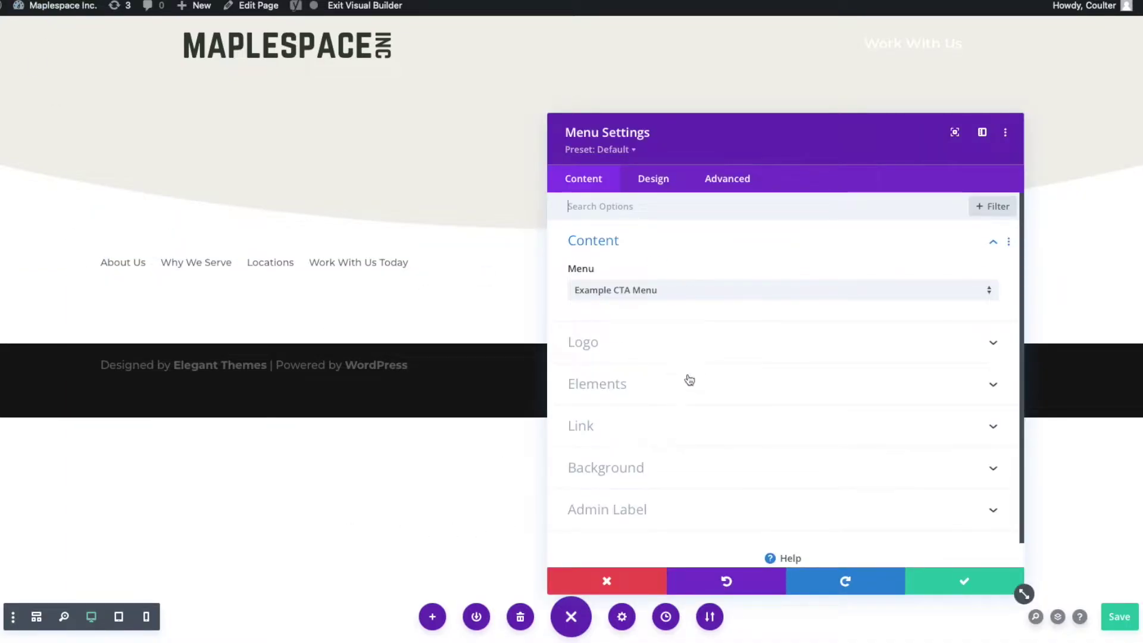
pyautogui.scroll(-1, 699, 355)
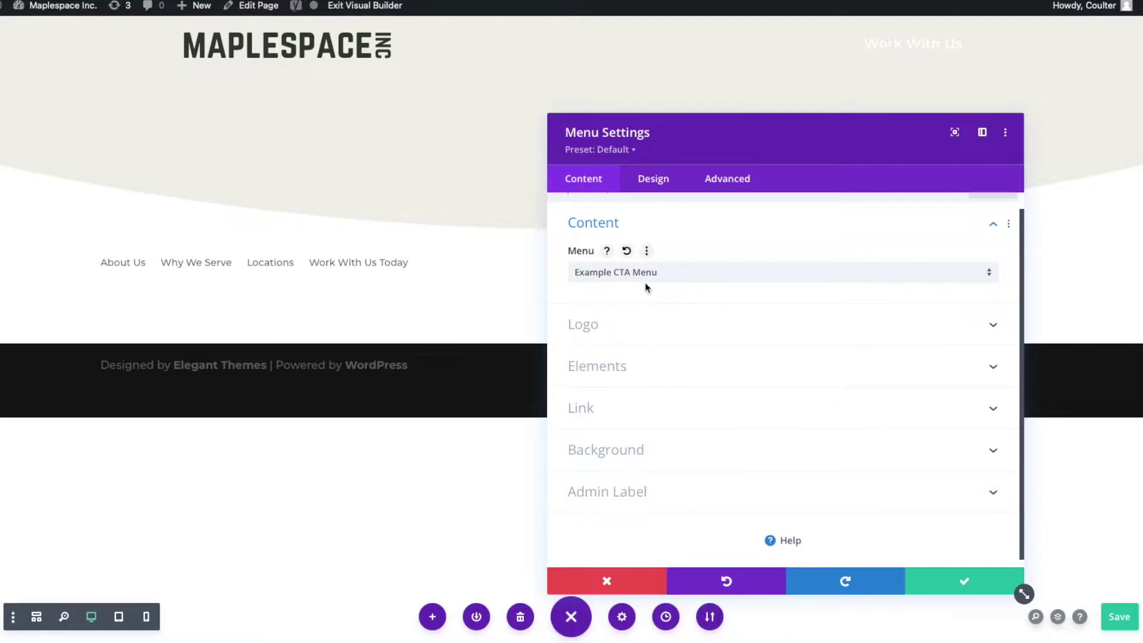
pyautogui.click(648, 332)
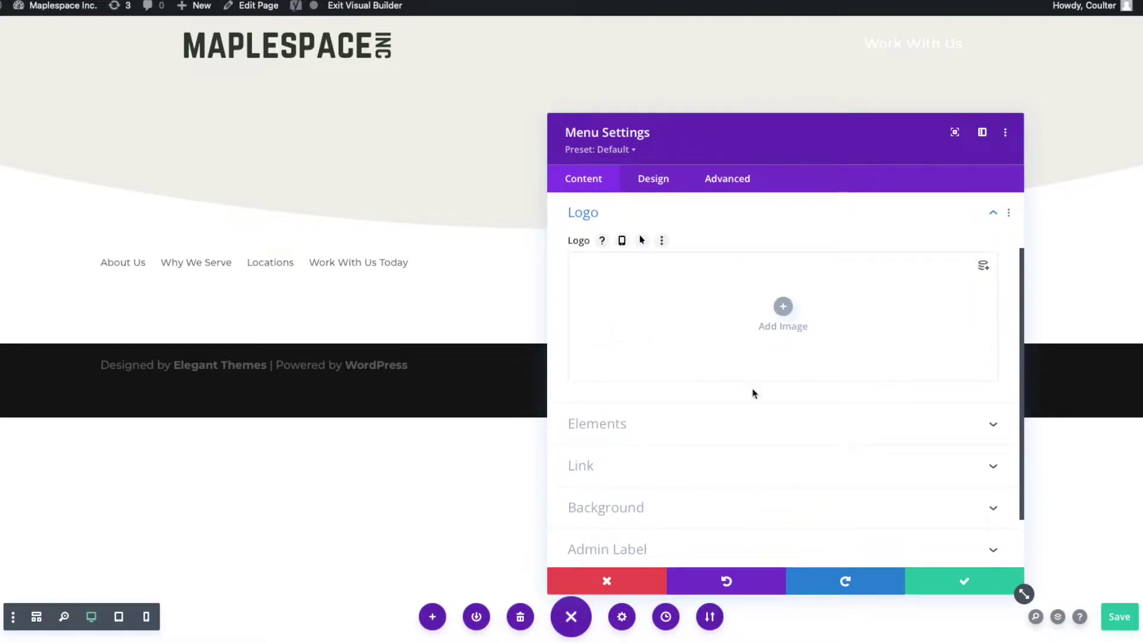
pyautogui.scroll(-1, 629, 357)
pyautogui.click(607, 425)
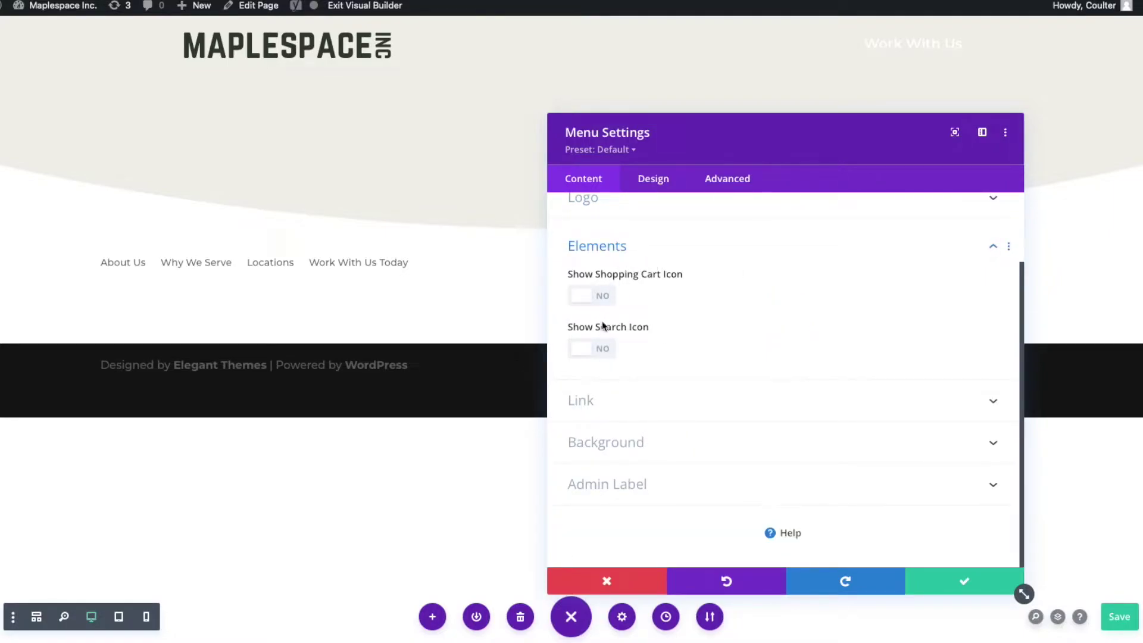
pyautogui.click(627, 398)
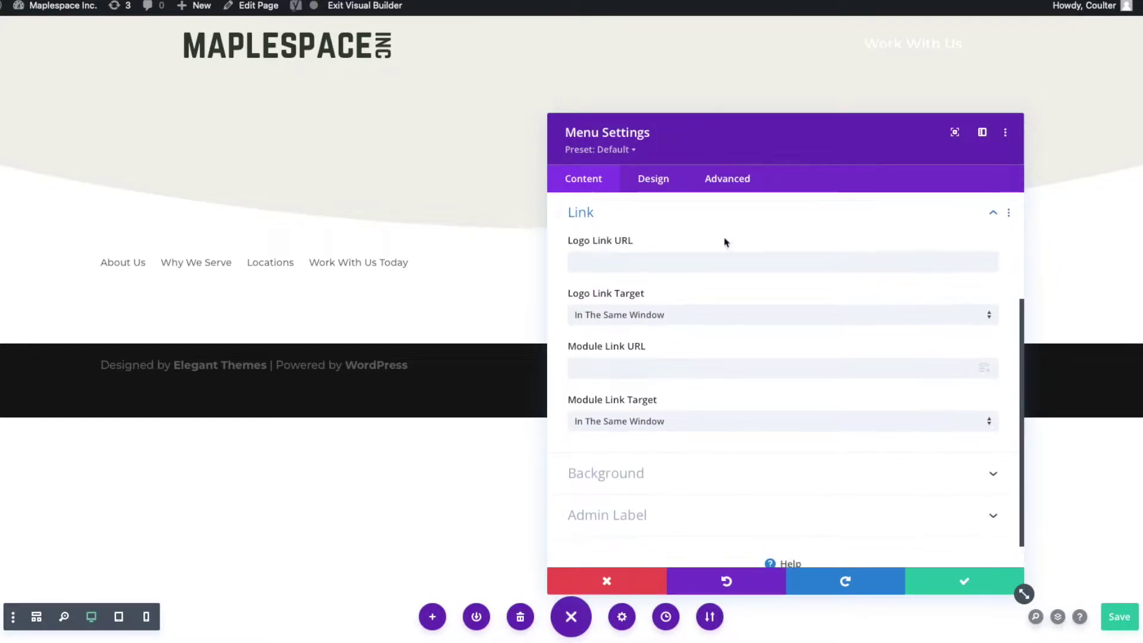
# - Try the Centered and Inline Centered Logo menu styles, then revert to Left Aligned
pyautogui.click(664, 186)
pyautogui.click(652, 241)
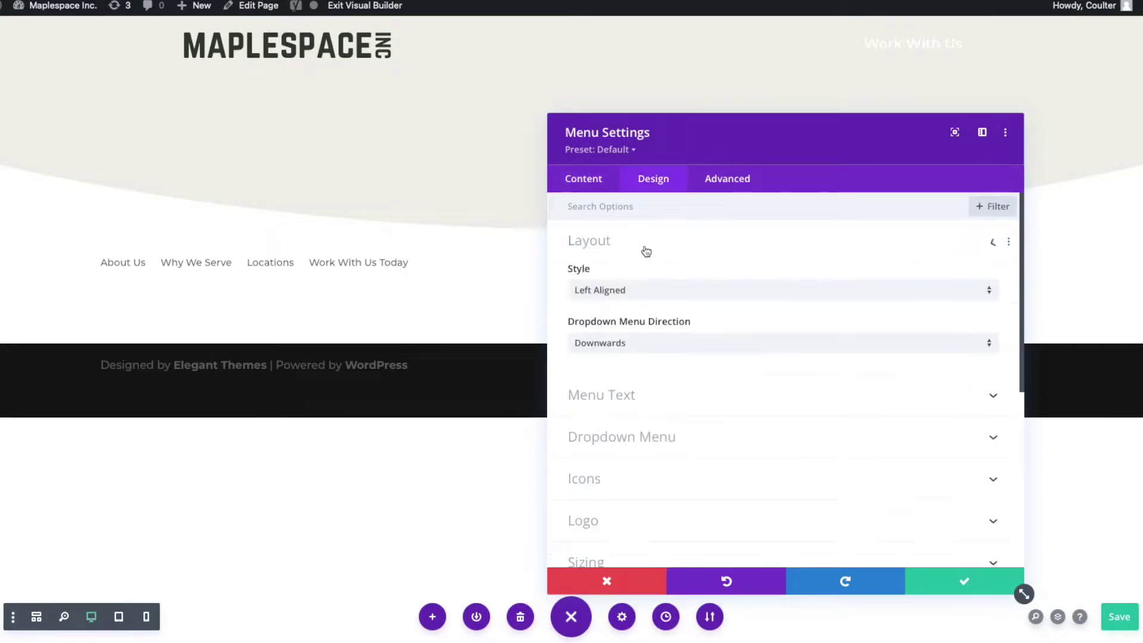
pyautogui.click(667, 291)
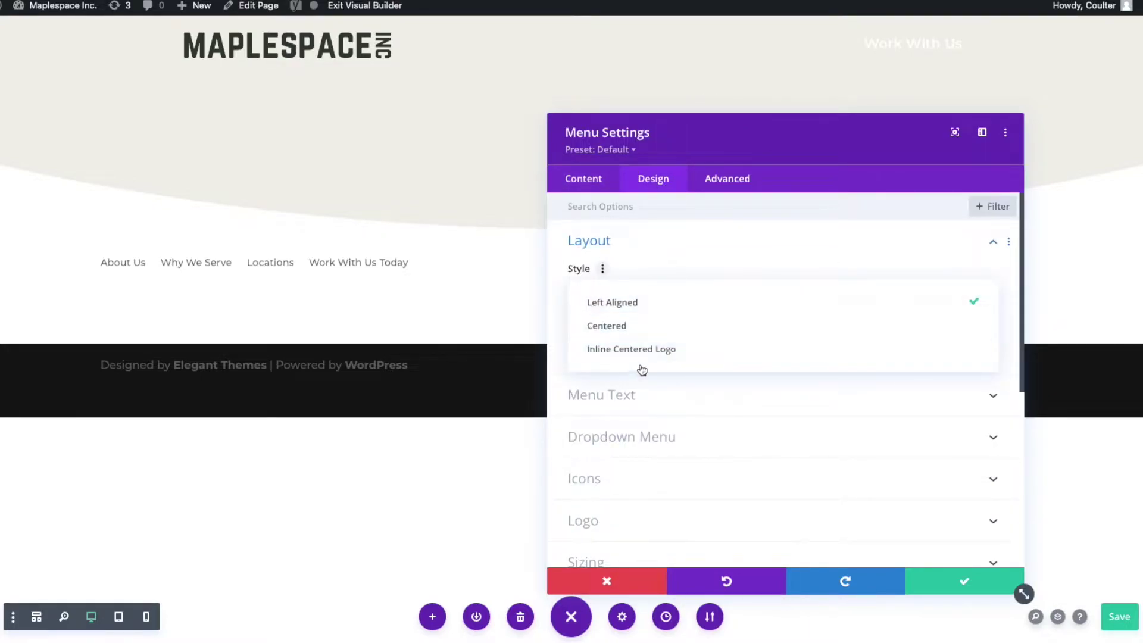
pyautogui.click(655, 327)
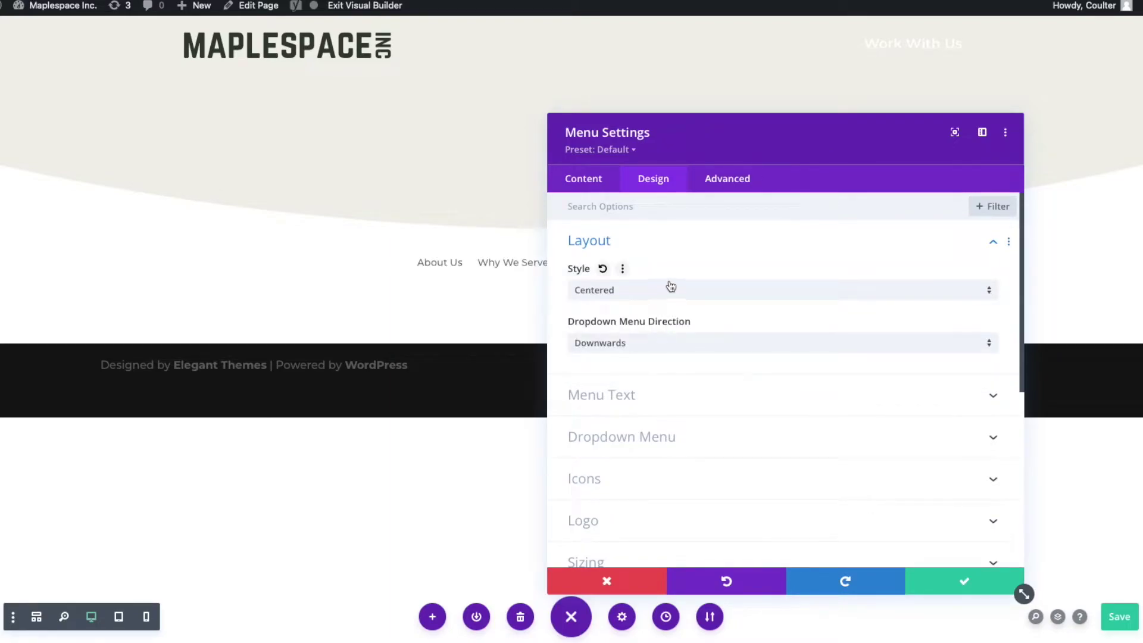
pyautogui.click(671, 288)
pyautogui.click(653, 351)
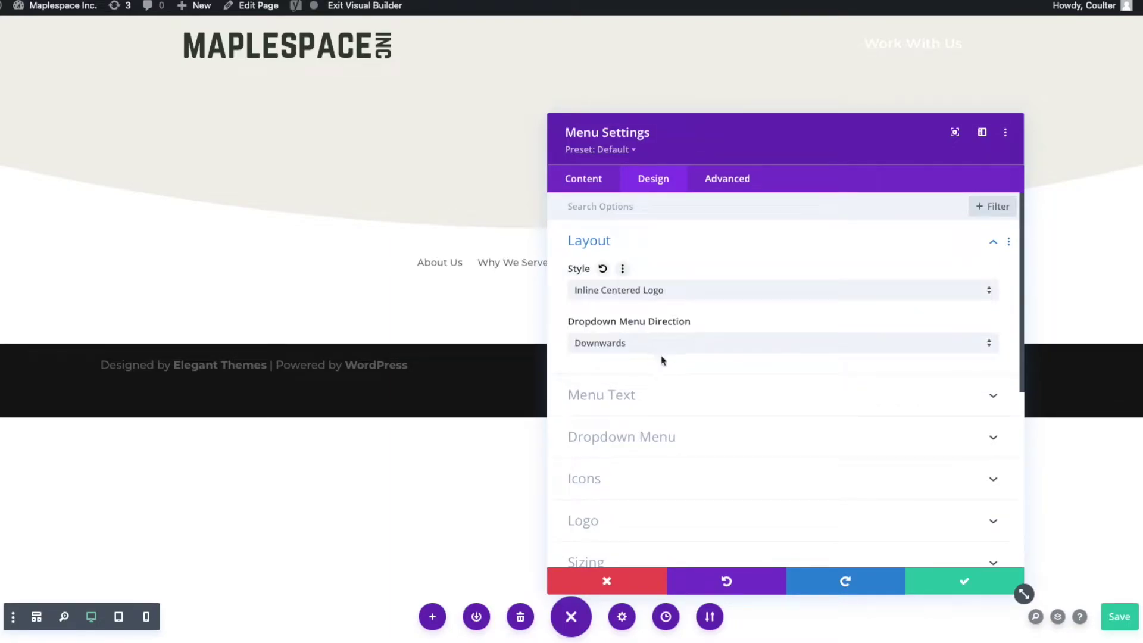
pyautogui.click(651, 297)
pyautogui.click(655, 301)
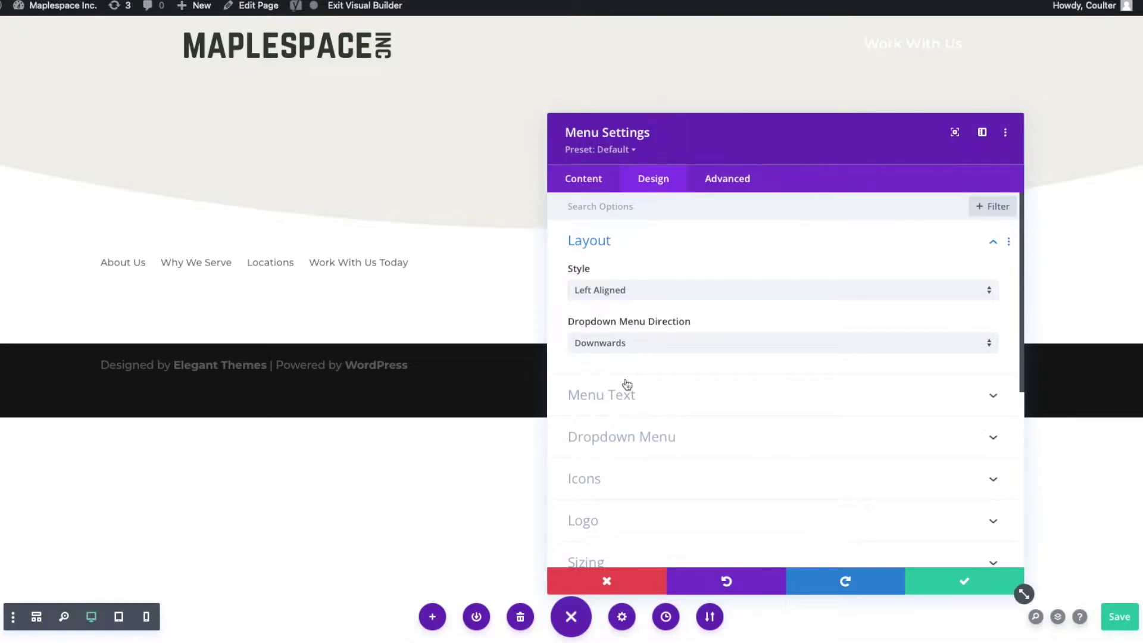
pyautogui.click(589, 240)
# - Save the menu settings, turn off the ul's display: flex and flex-direction tests, then re-enable flex
pyautogui.click(982, 589)
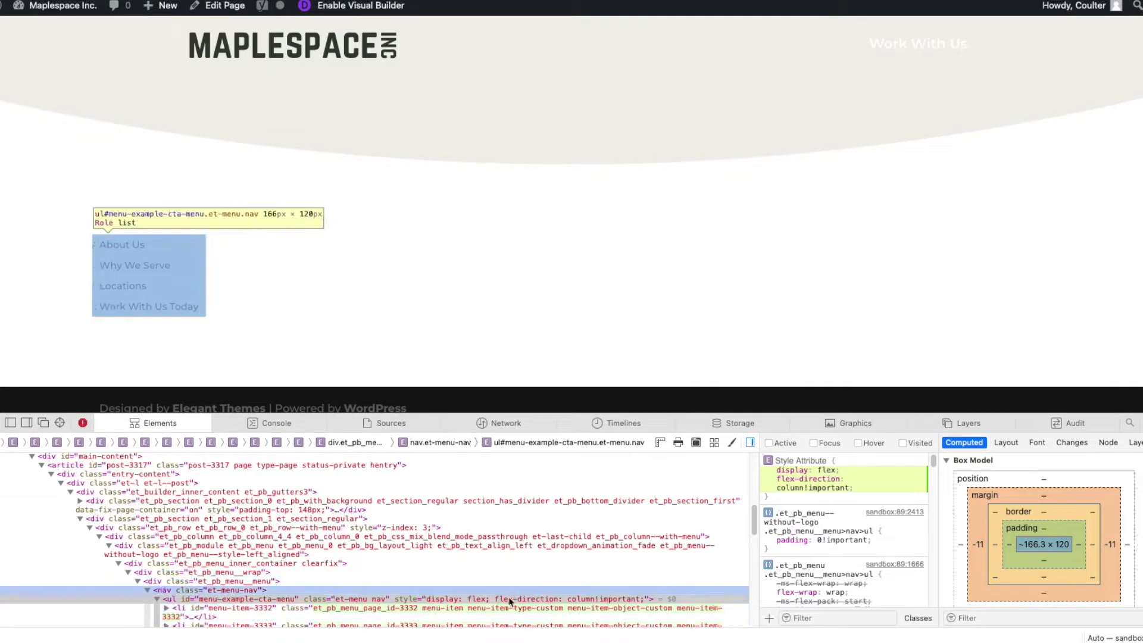
pyautogui.click(768, 470)
pyautogui.click(768, 479)
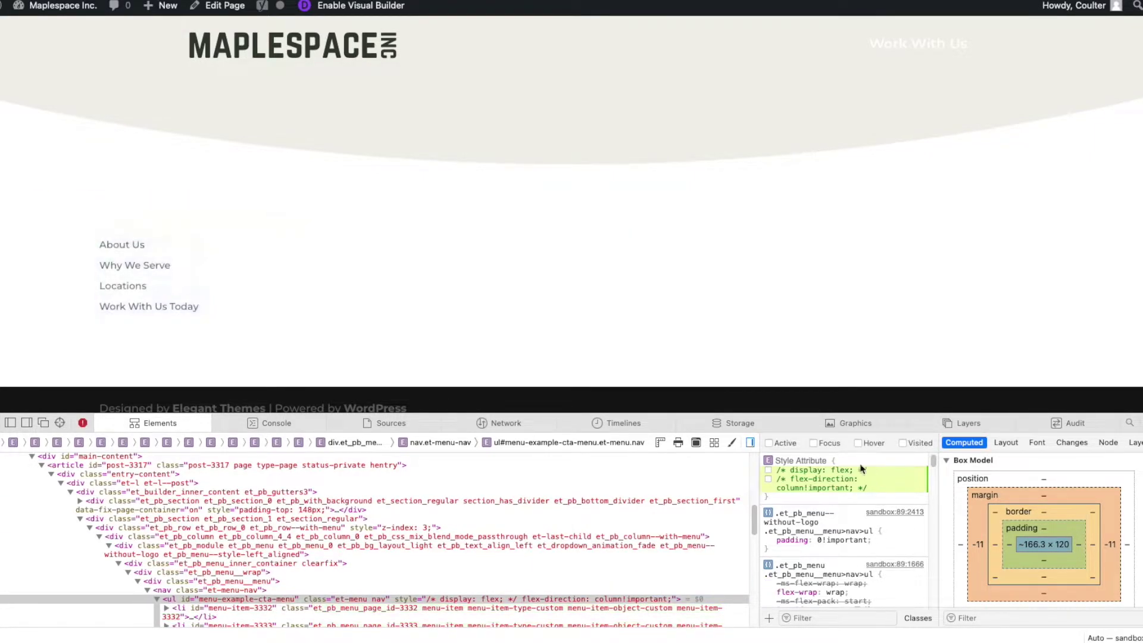
pyautogui.click(768, 470)
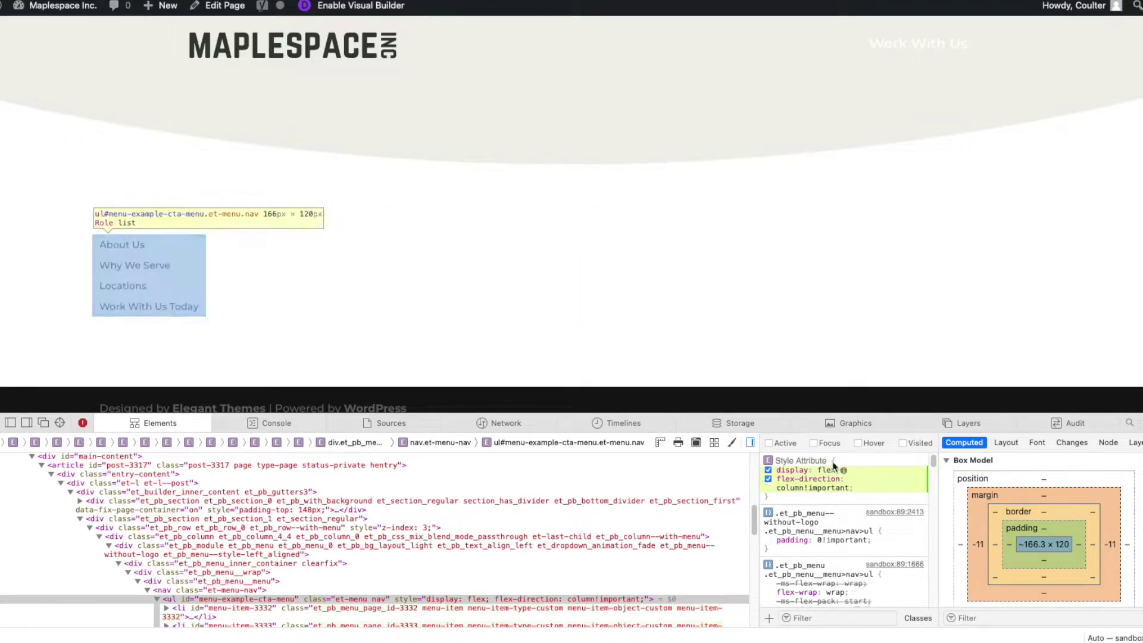
# - Toggle flex-direction: column and display: flex repeatedly to compare, ending with both enabled
pyautogui.click(768, 478)
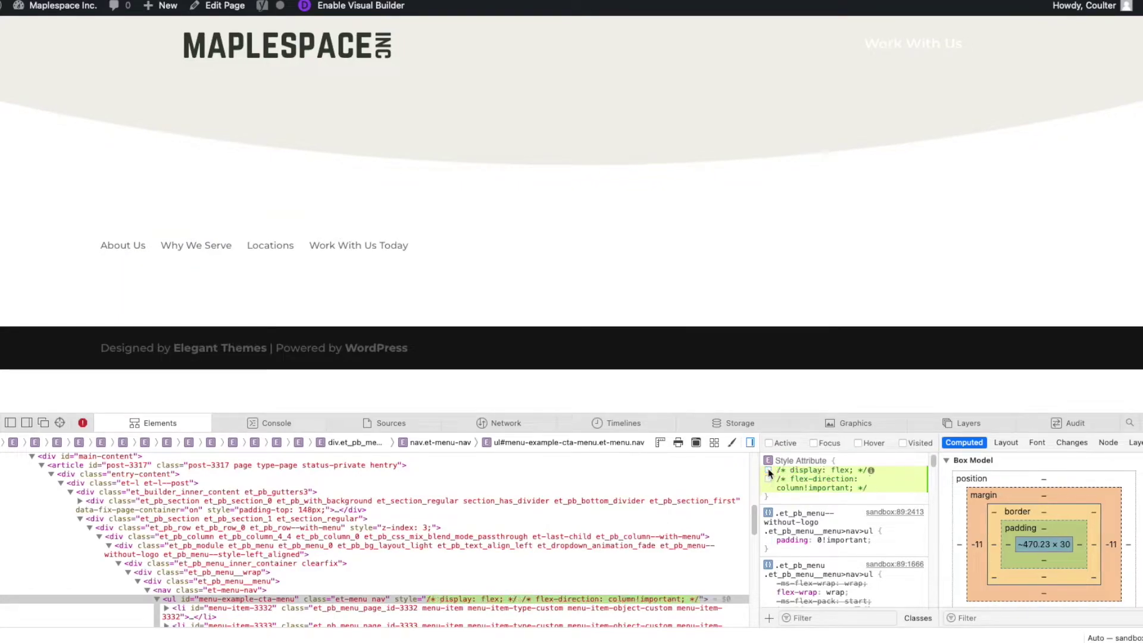
pyautogui.click(767, 478)
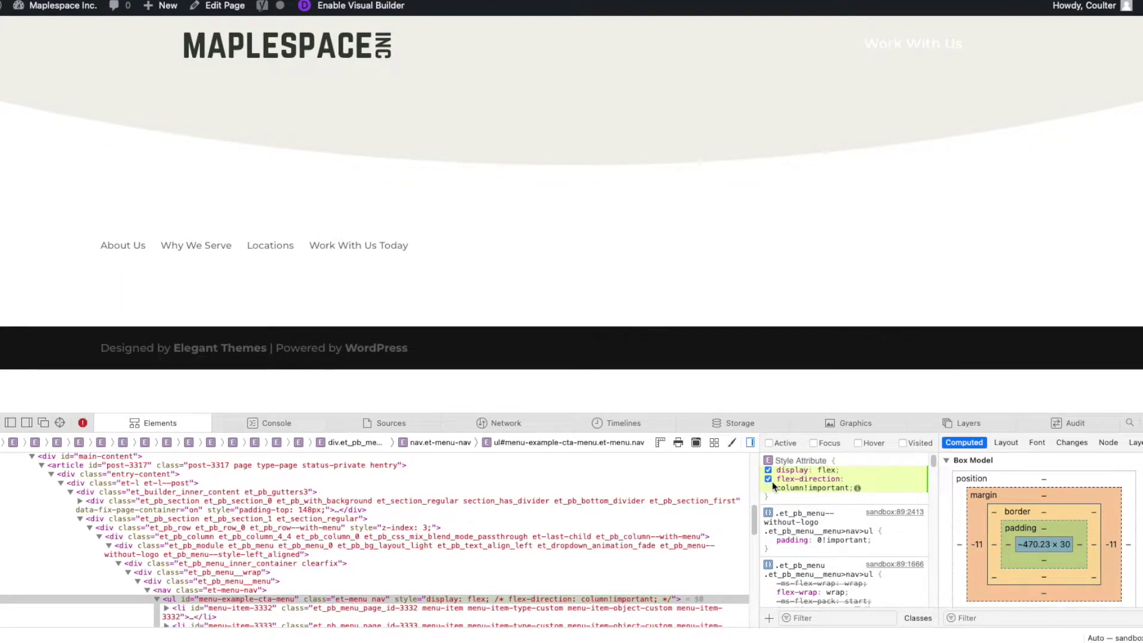
pyautogui.click(768, 479)
pyautogui.click(768, 478)
pyautogui.click(768, 470)
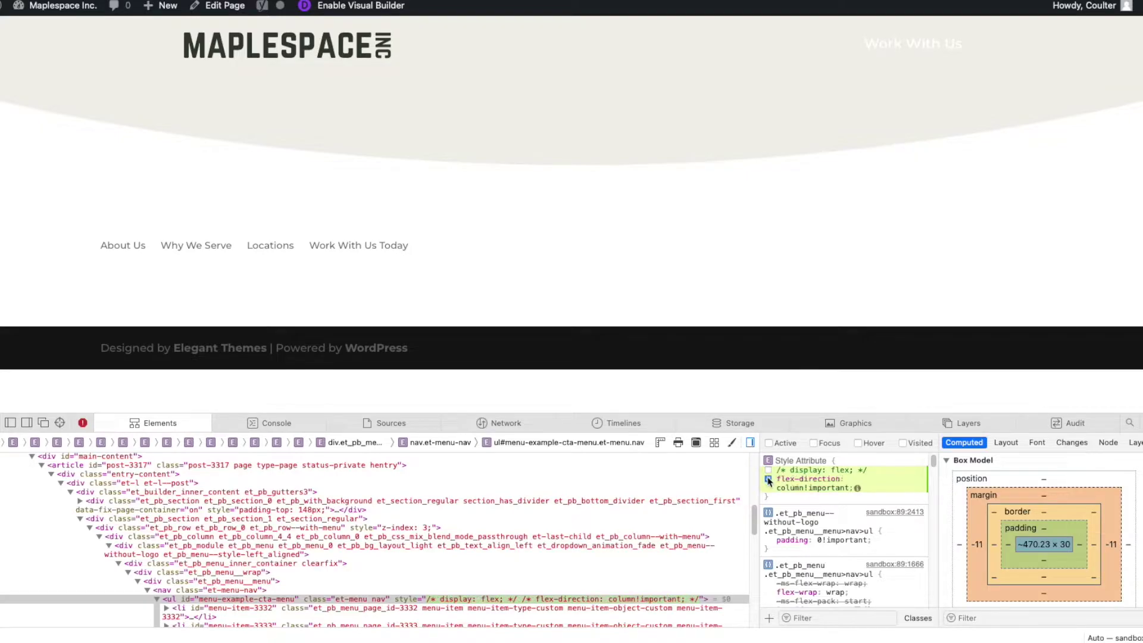
pyautogui.click(767, 479)
pyautogui.click(767, 470)
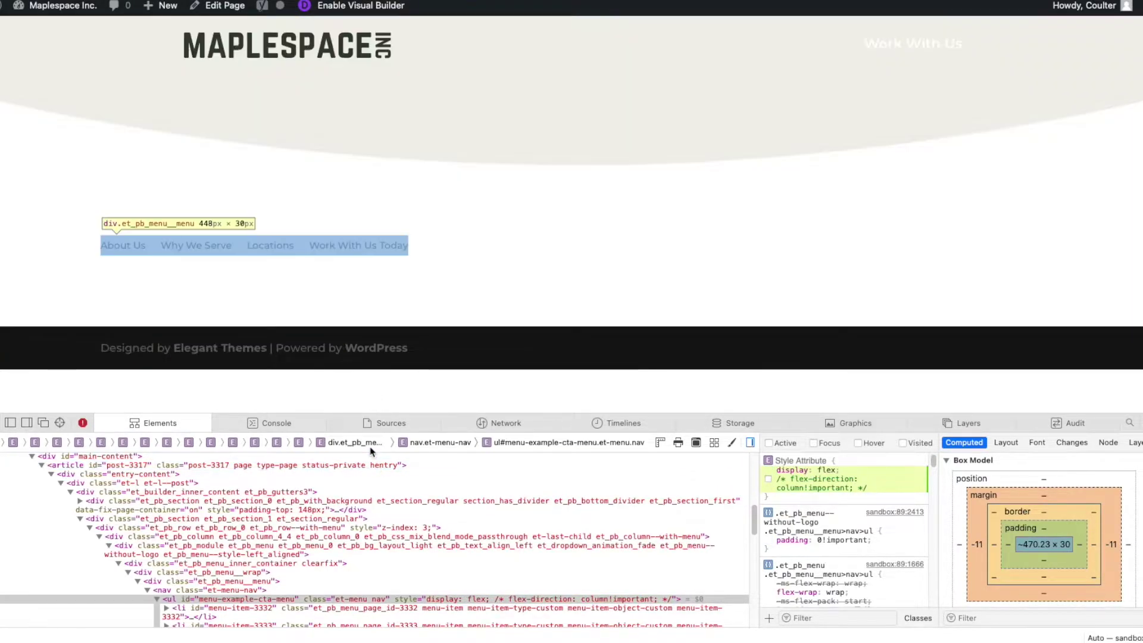
pyautogui.click(767, 478)
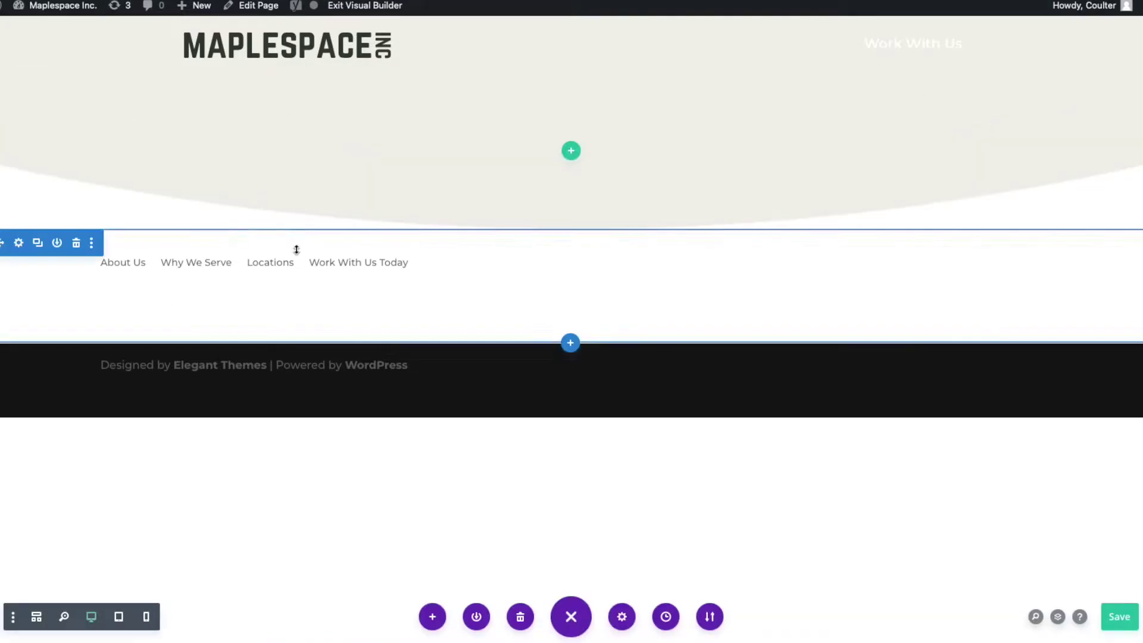
# - Give the menu module the CSS ID 'vertical-floating-nav' in Advanced > CSS ID & Classes, copy it, and save
pyautogui.moveTo(465, 260)
pyautogui.click(545, 260)
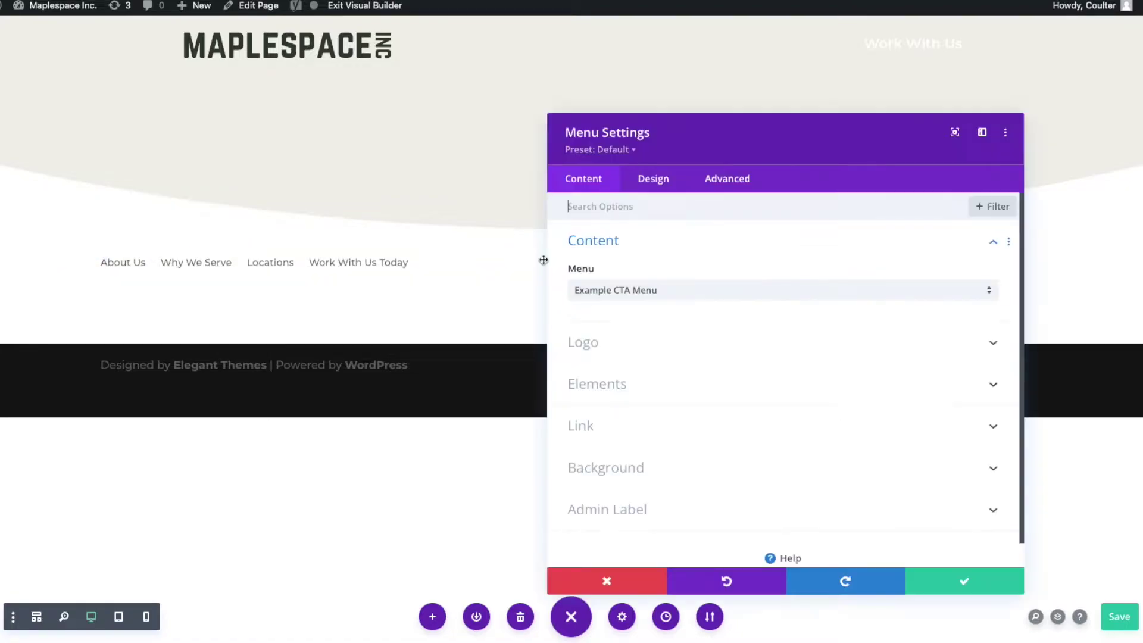
pyautogui.click(727, 178)
pyautogui.click(640, 258)
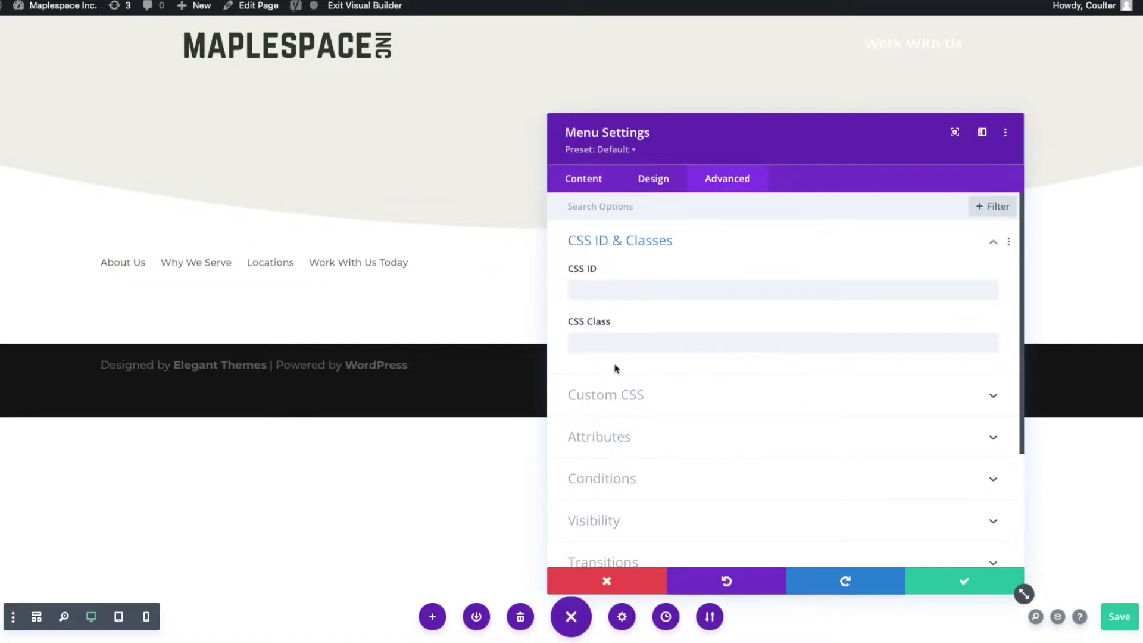
pyautogui.click(621, 341)
pyautogui.write('v')
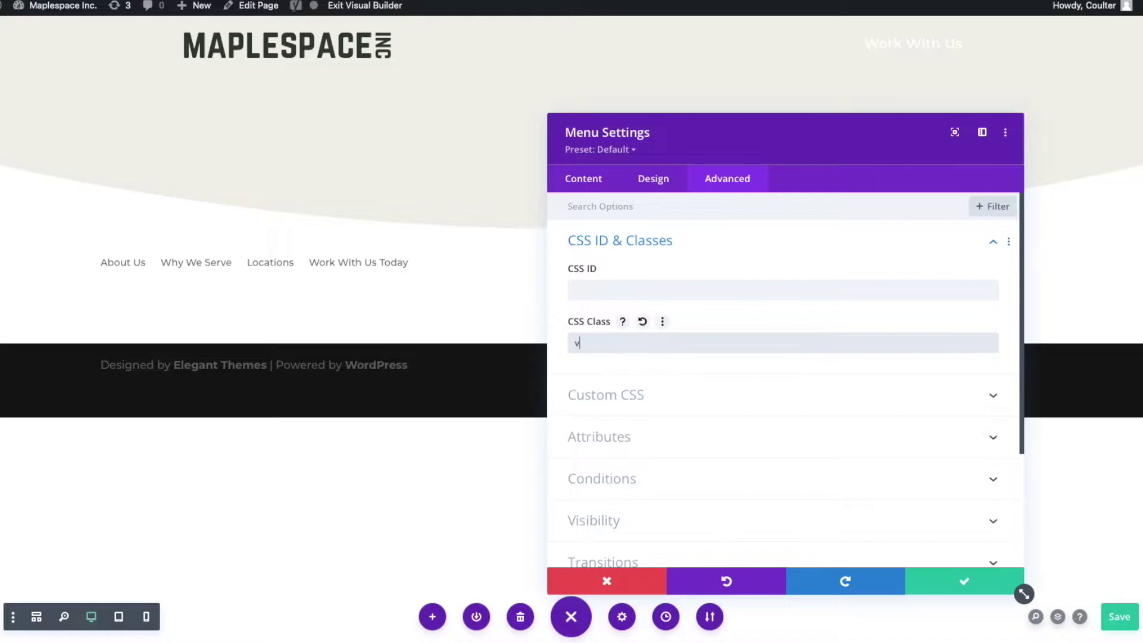
pyautogui.write('er')
pyautogui.press('BackSpace')
pyautogui.press('BackSpace')
pyautogui.press('BackSpace')
pyautogui.click(749, 290)
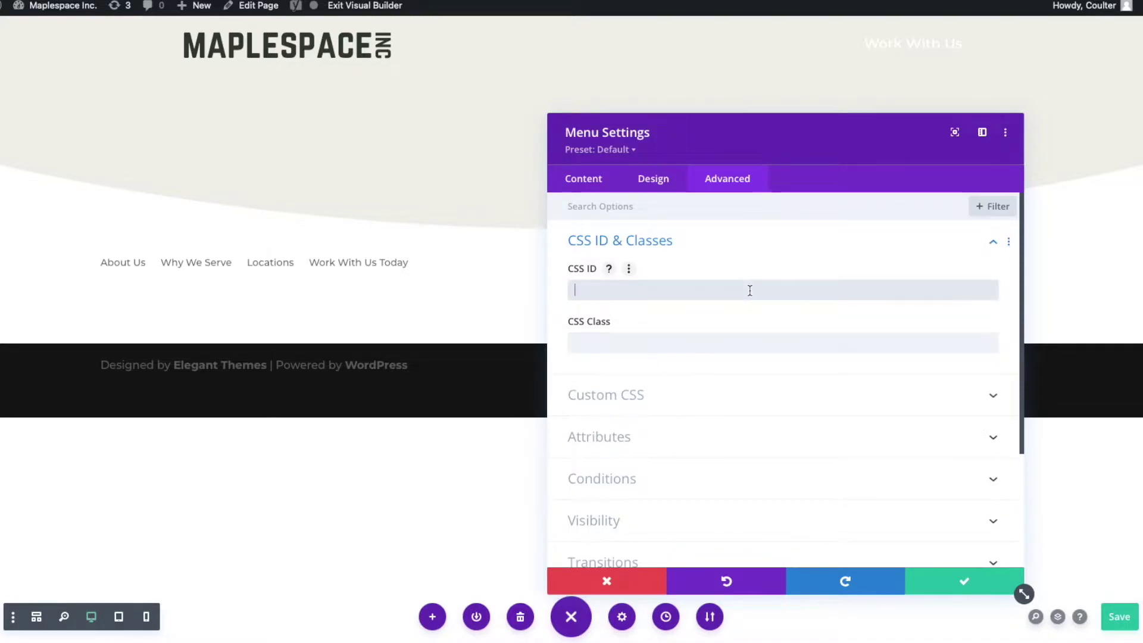
pyautogui.write('vertical-floating-nav')
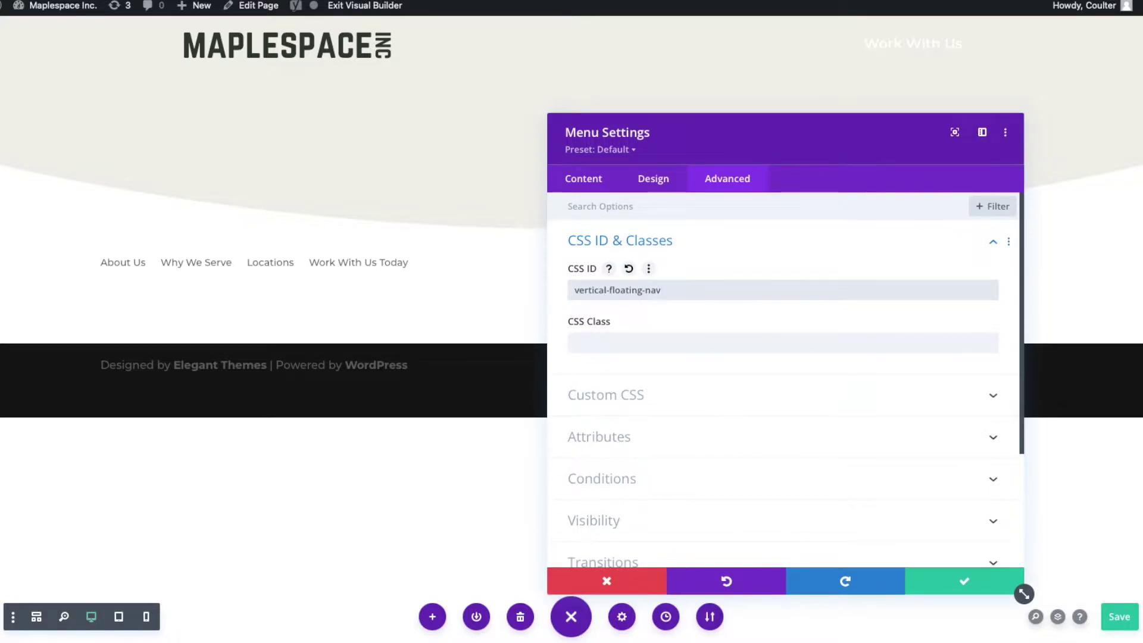
pyautogui.hotkey('ctrl', 'a')
pyautogui.hotkey('ctrl', 'c')
pyautogui.click(958, 580)
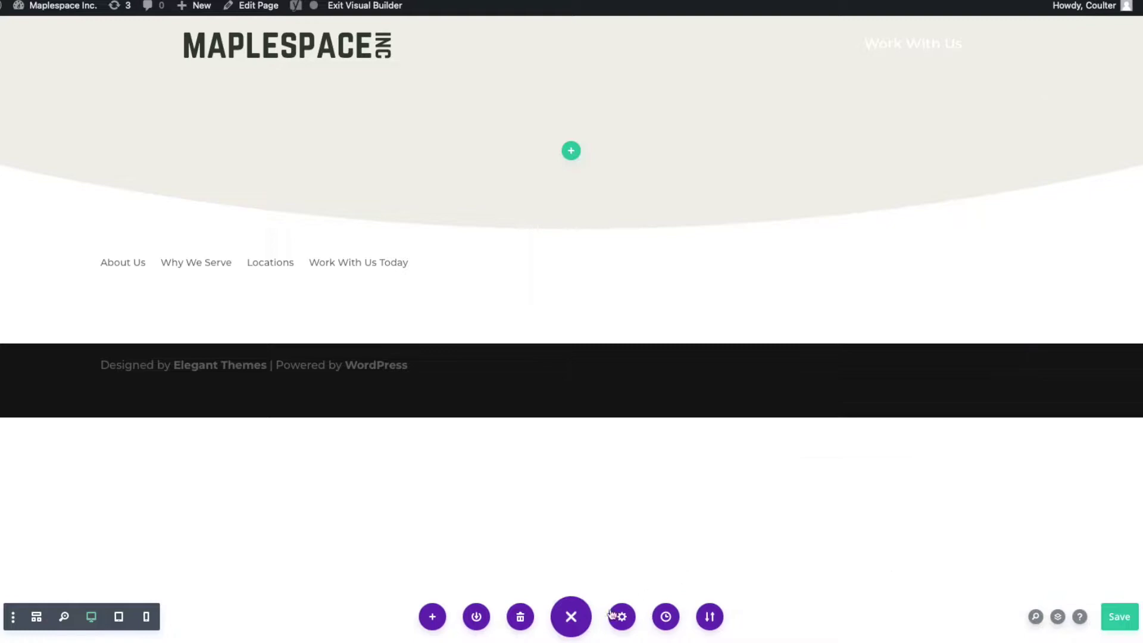
# - Open the page's Custom CSS in Page Settings > Advanced
pyautogui.click(622, 617)
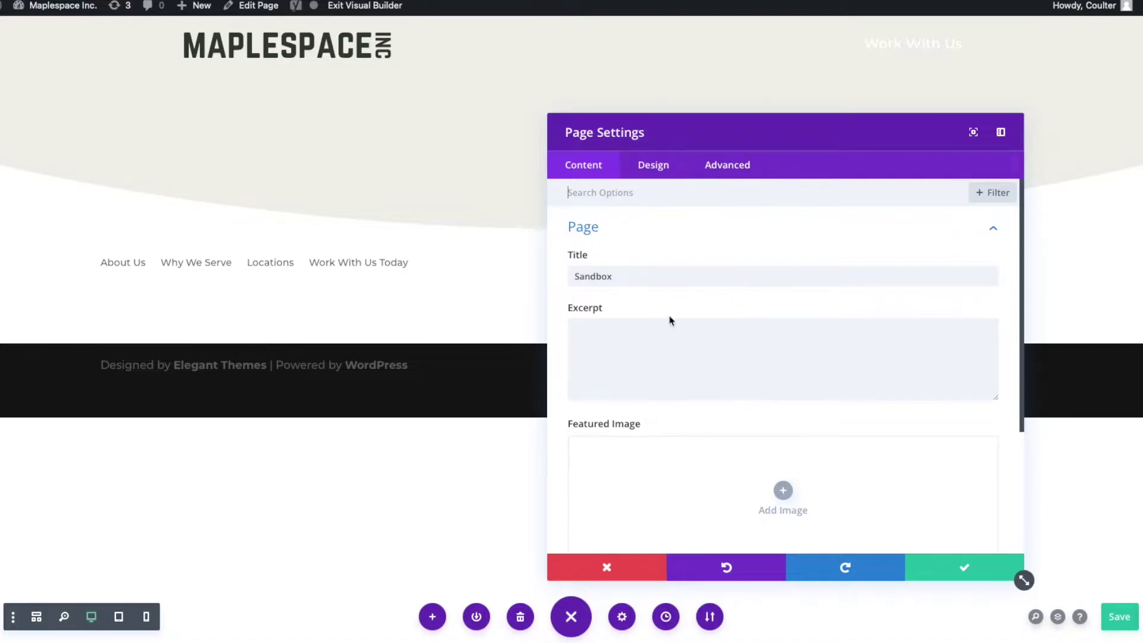
pyautogui.click(739, 167)
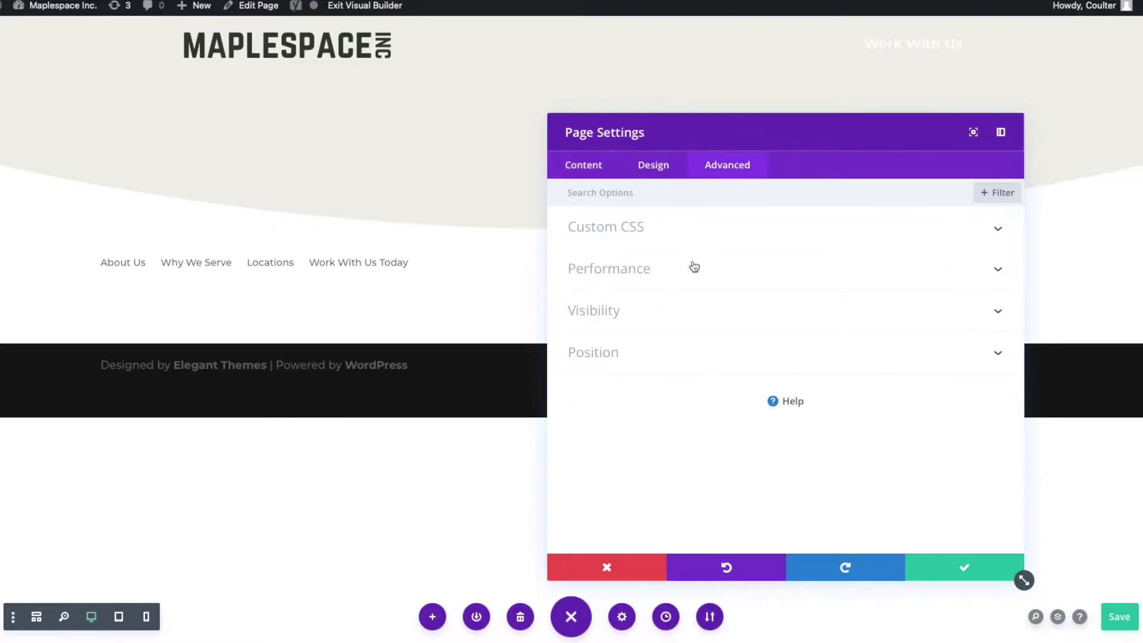
pyautogui.click(713, 230)
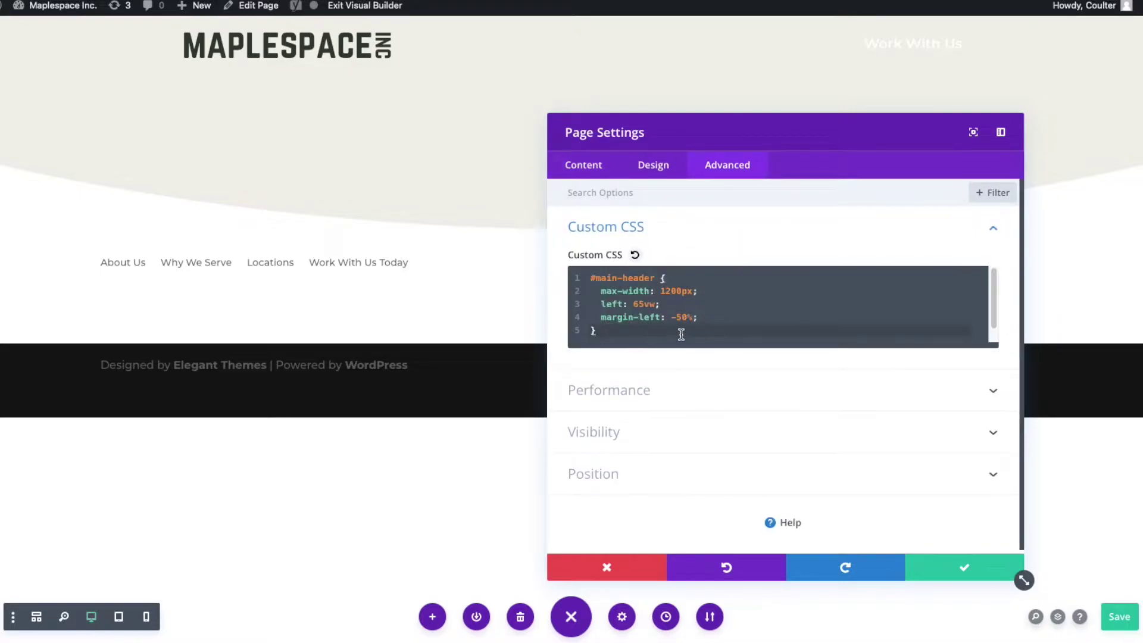
pyautogui.scroll(-1, 657, 335)
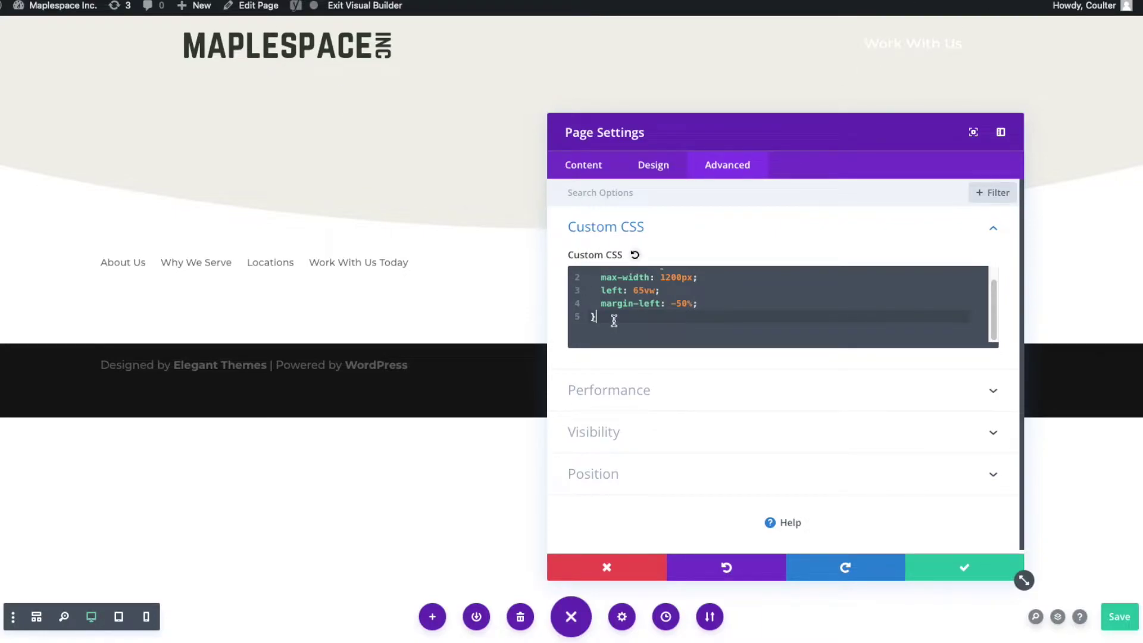
# - Add an empty '#vertical-floating-nav { }' rule on line 7 below the existing CSS
pyautogui.press('Return')
pyautogui.press('Return')
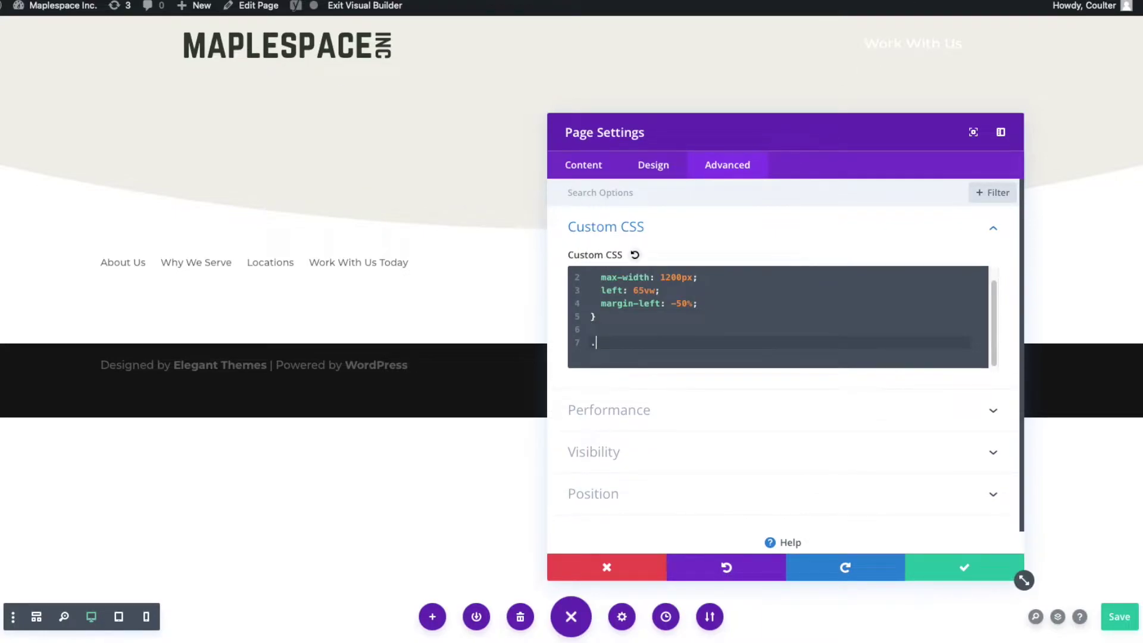
pyautogui.hotkey('ctrl', 'f')
pyautogui.write('cal-floating-nav')
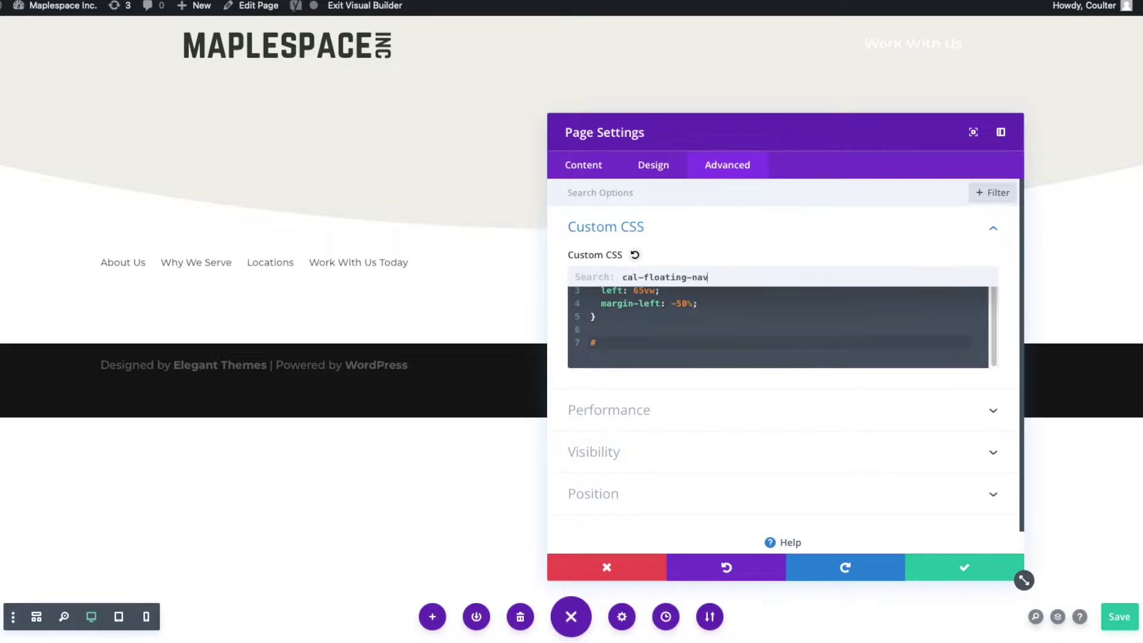
pyautogui.click(619, 356)
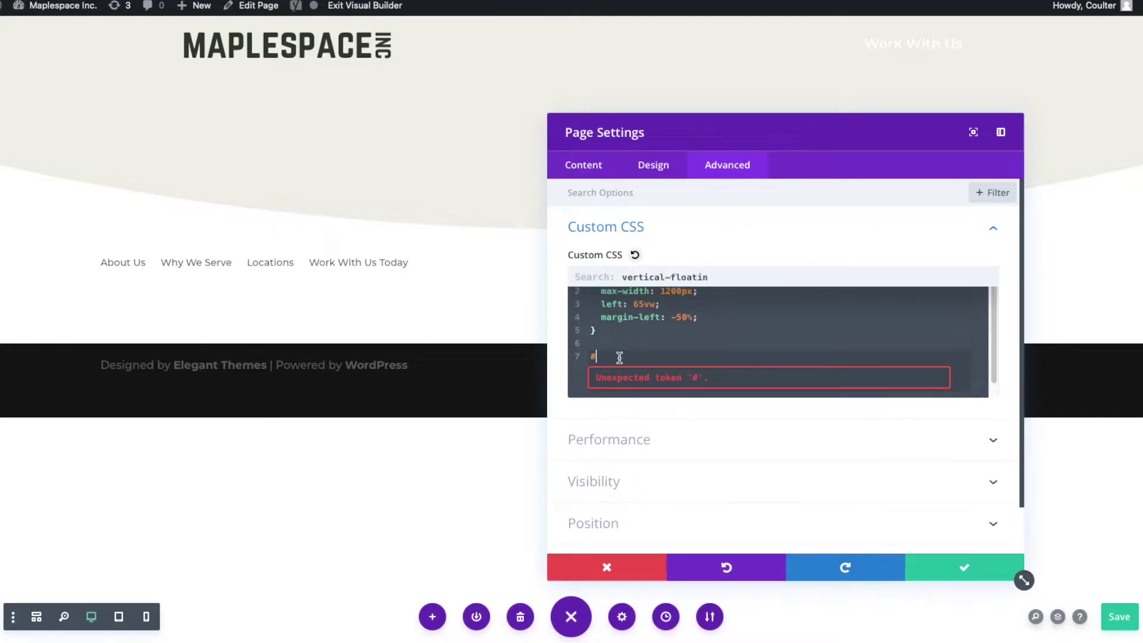
pyautogui.hotkey('ctrl', 'v')
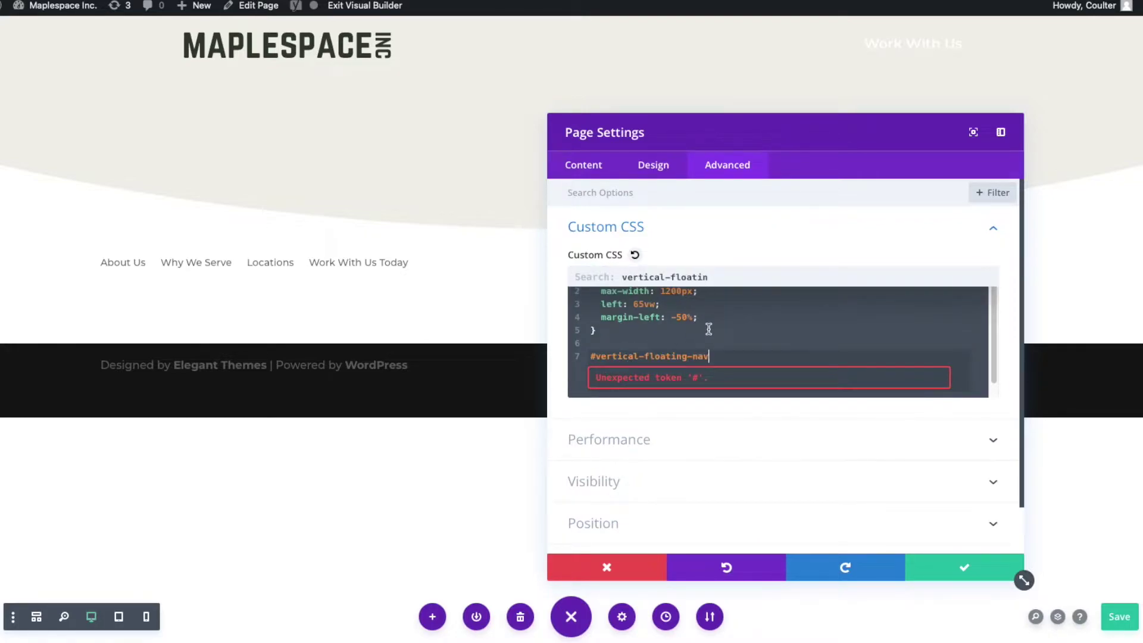
pyautogui.write('{')
pyautogui.press('Return')
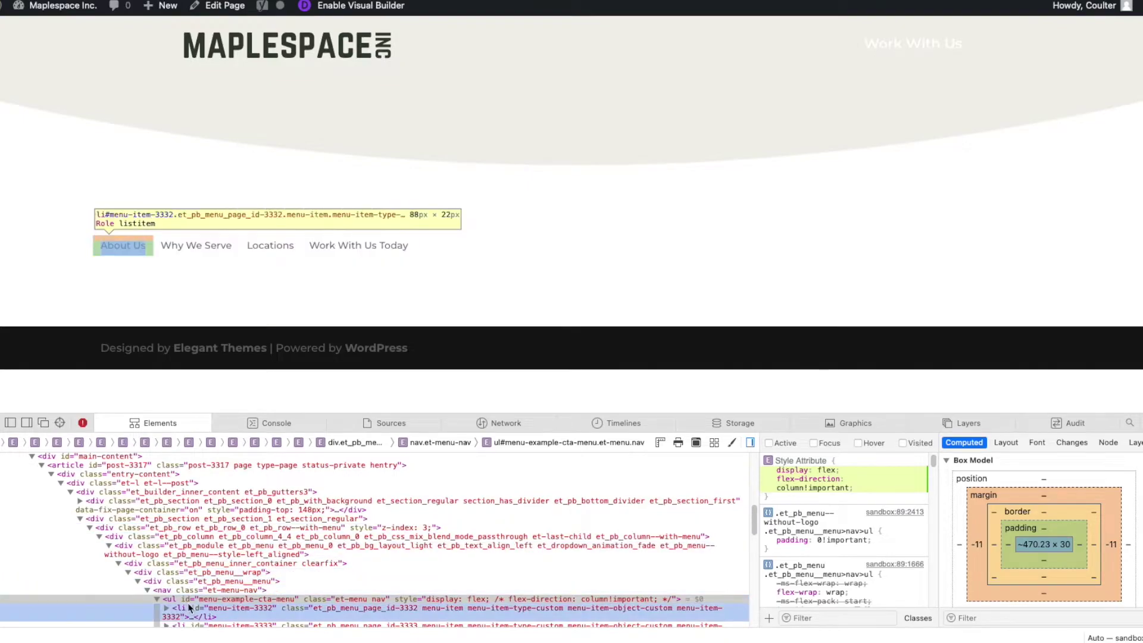
# - Select the div.et_pb_menu__menu element in the Elements tab and open its class name for copying
pyautogui.scroll(-1, 214, 574)
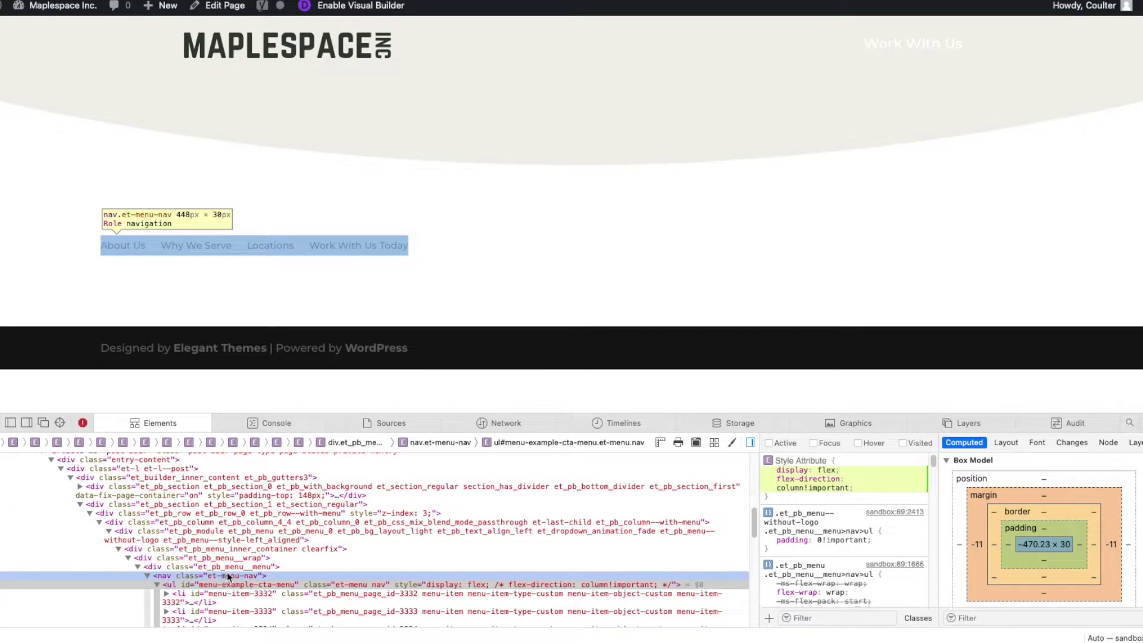
pyautogui.doubleClick(223, 575)
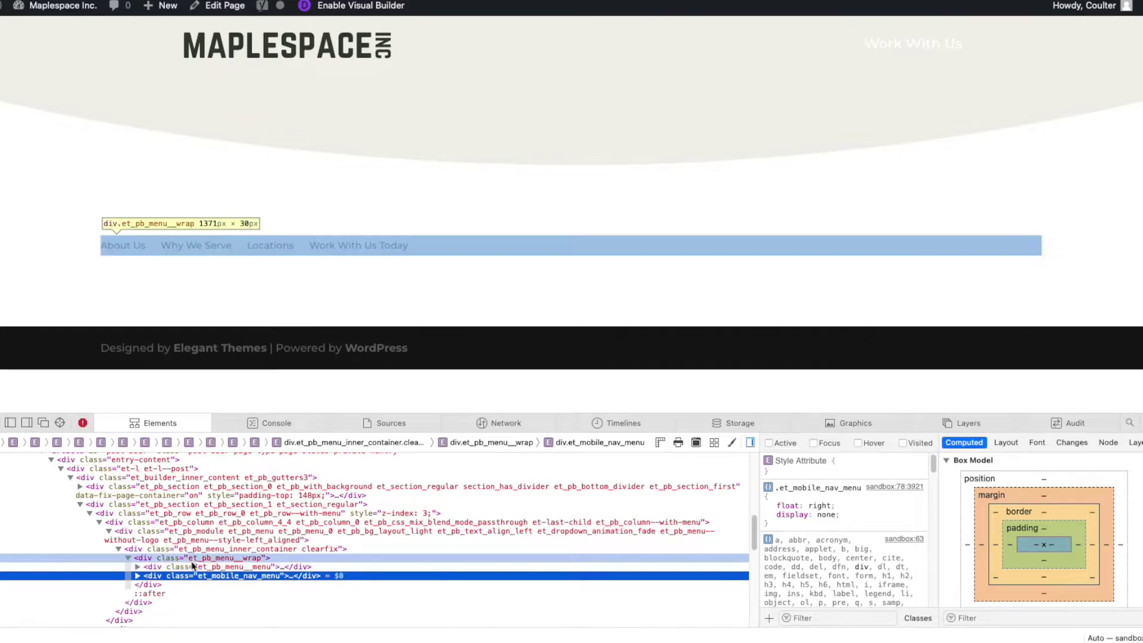
pyautogui.click(218, 568)
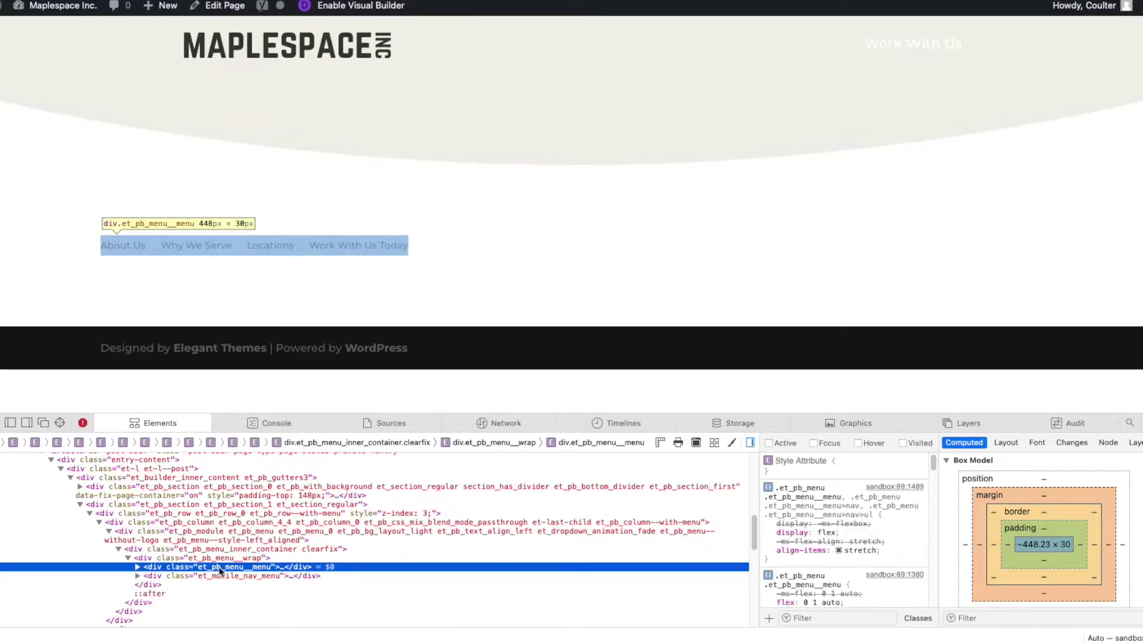
pyautogui.doubleClick(220, 567)
pyautogui.hotkey('ctrl', 'c')
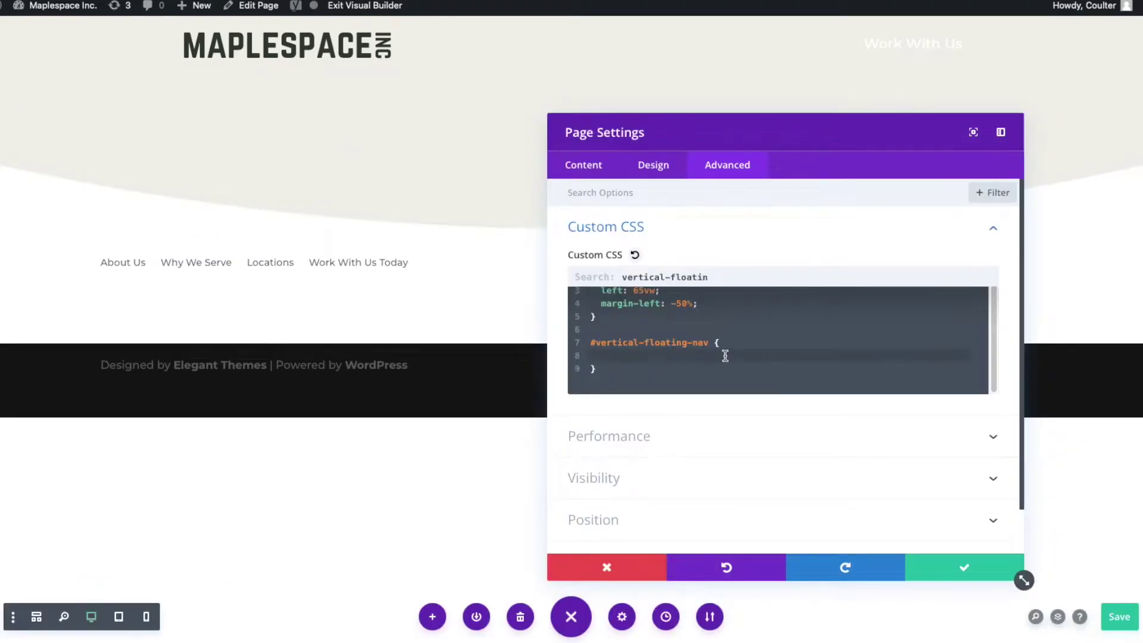
# - Extend the selector to '#vertical-floating-nav .et_pb_menu__menu ul' and add display: flex; flex-direction: column
pyautogui.click(710, 342)
pyautogui.write('.')
pyautogui.hotkey('ctrl', 'v')
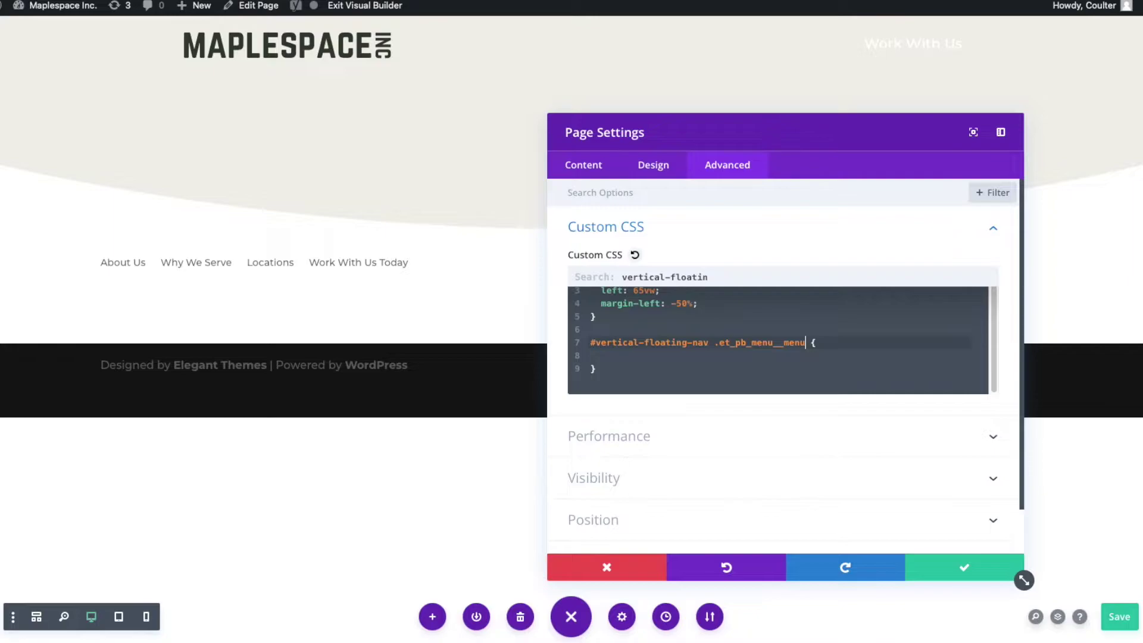
pyautogui.write('ul')
pyautogui.click(601, 356)
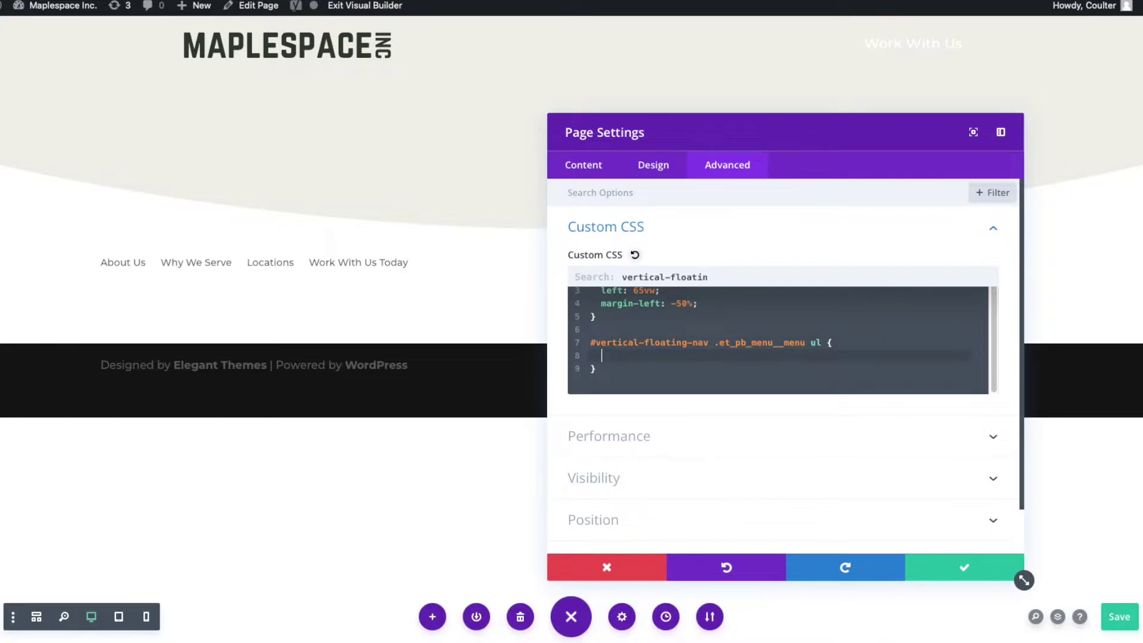
pyautogui.write('display: flex;')
pyautogui.press('Return')
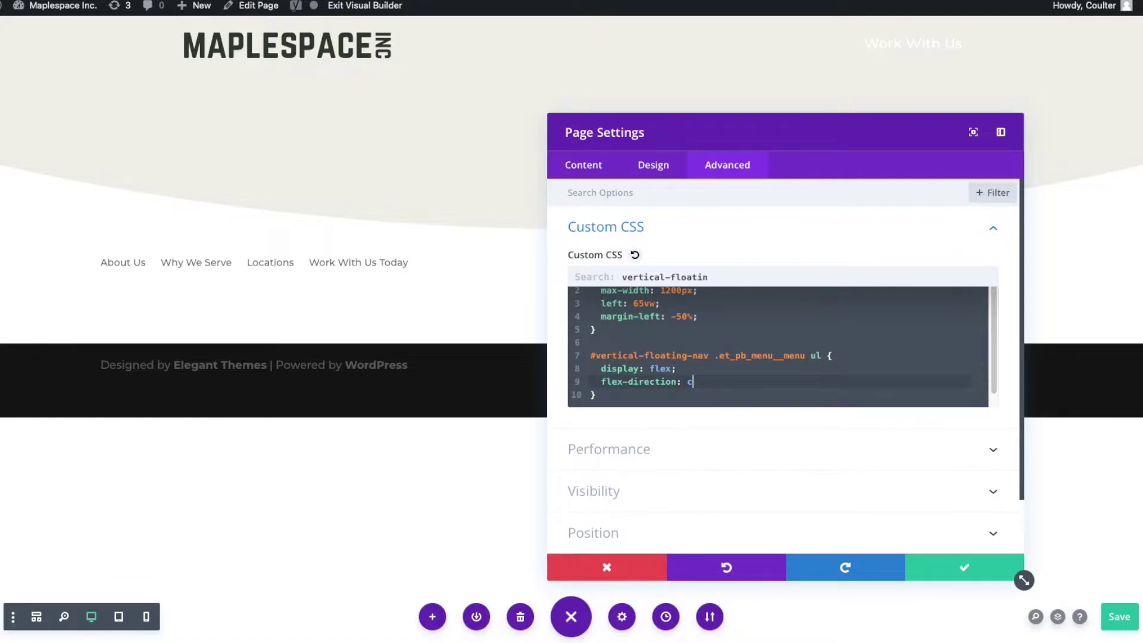
pyautogui.press('BackSpace')
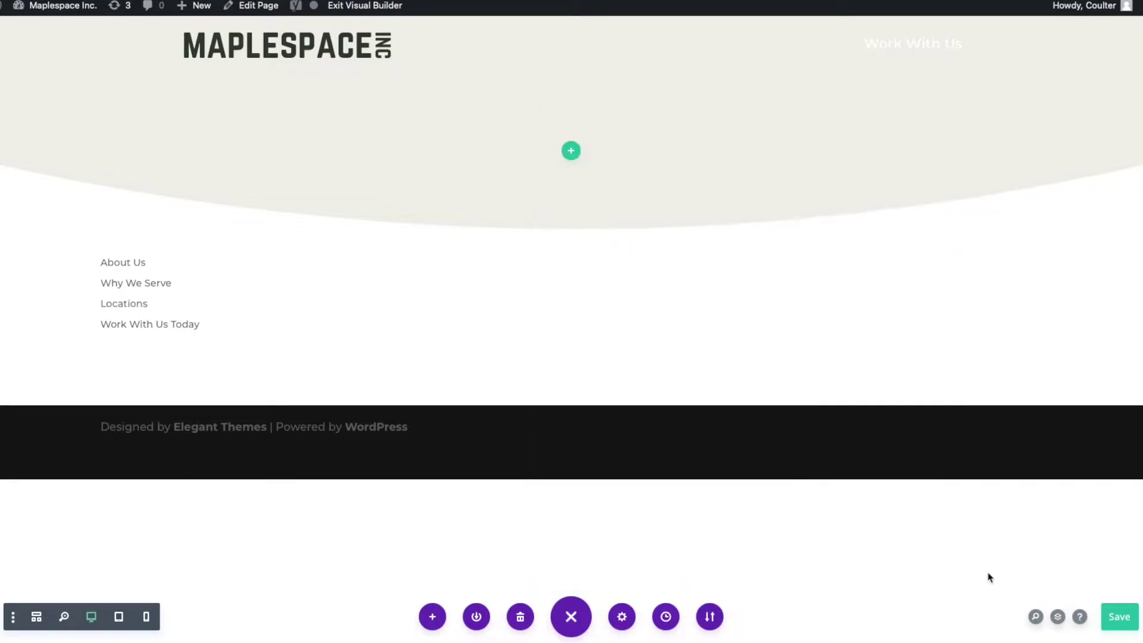
# - Save the page, then set the menu module's text colour to black under Design > Menu Text
pyautogui.click(1123, 621)
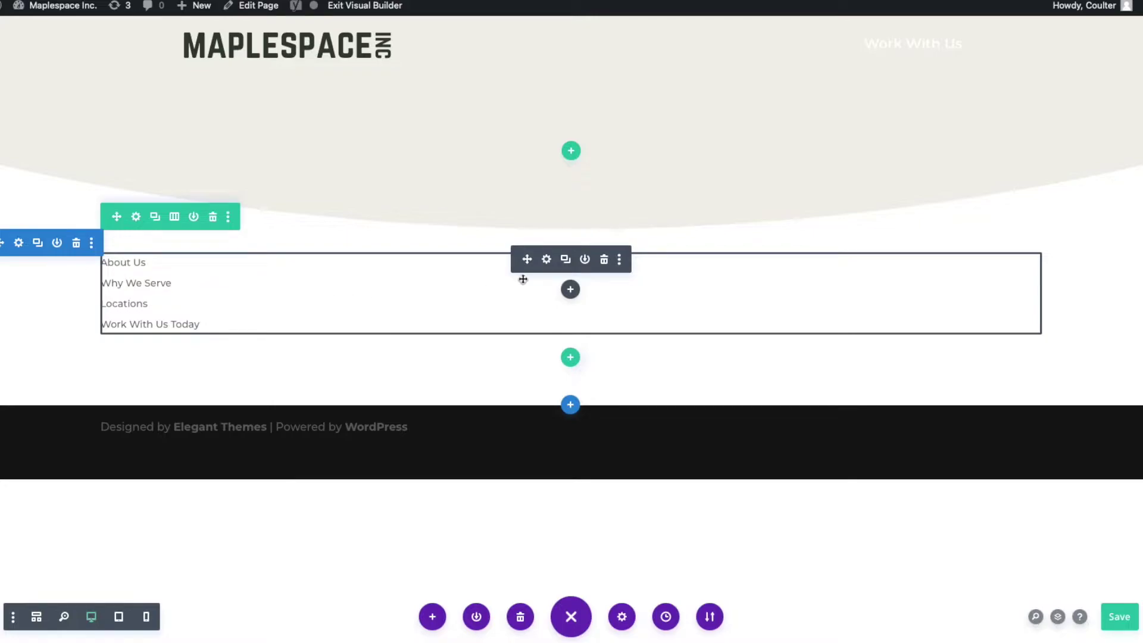
pyautogui.click(553, 260)
pyautogui.click(655, 179)
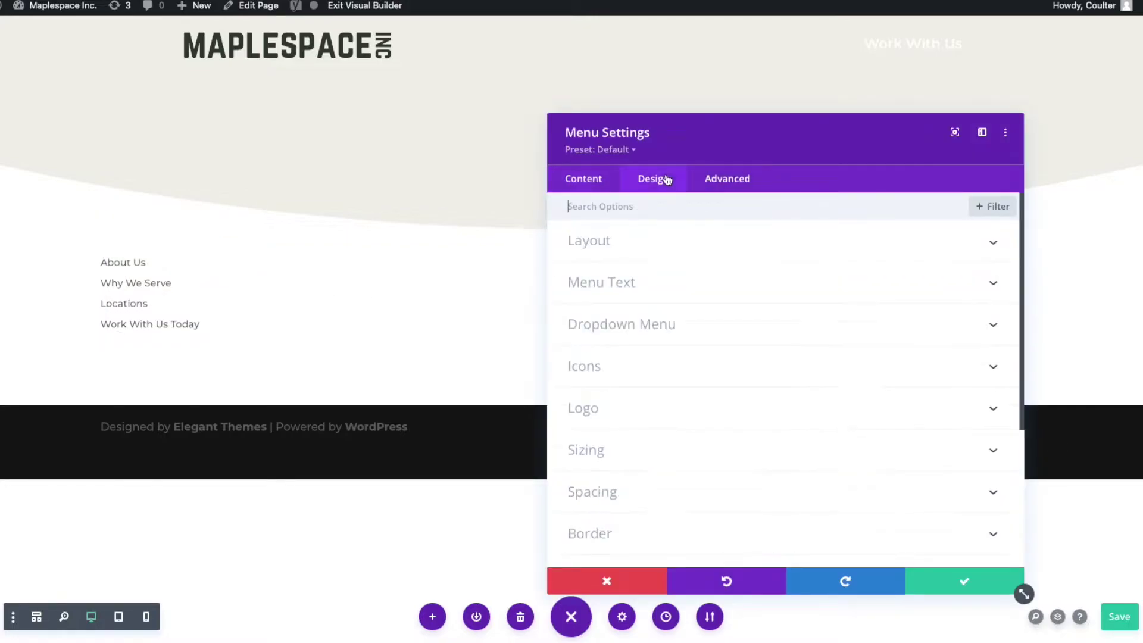
pyautogui.click(653, 287)
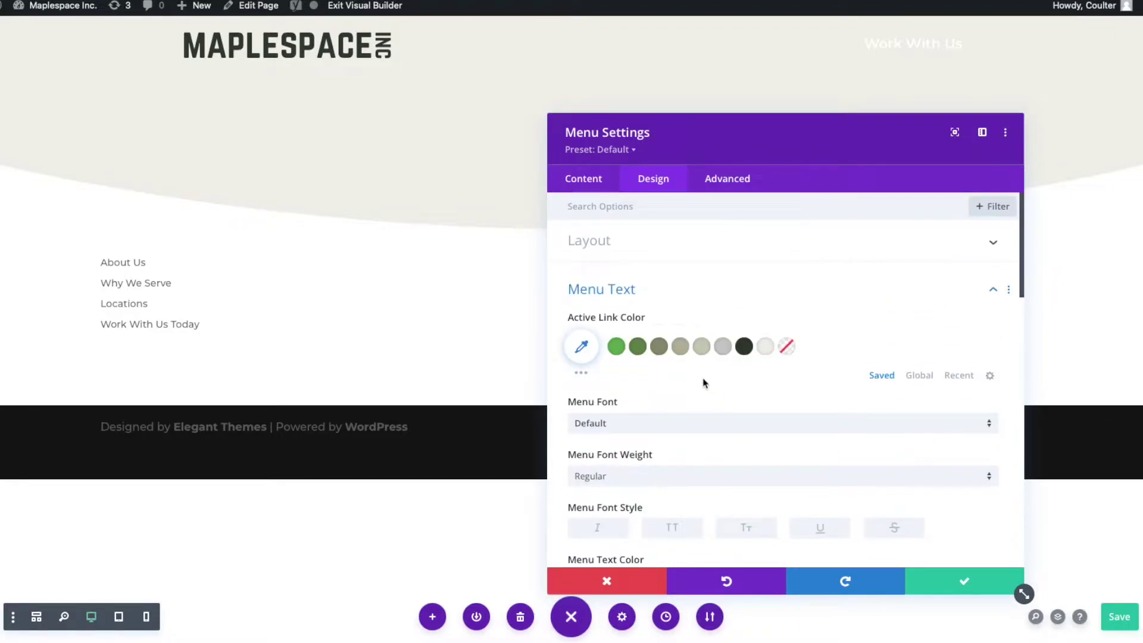
pyautogui.scroll(-1, 726, 393)
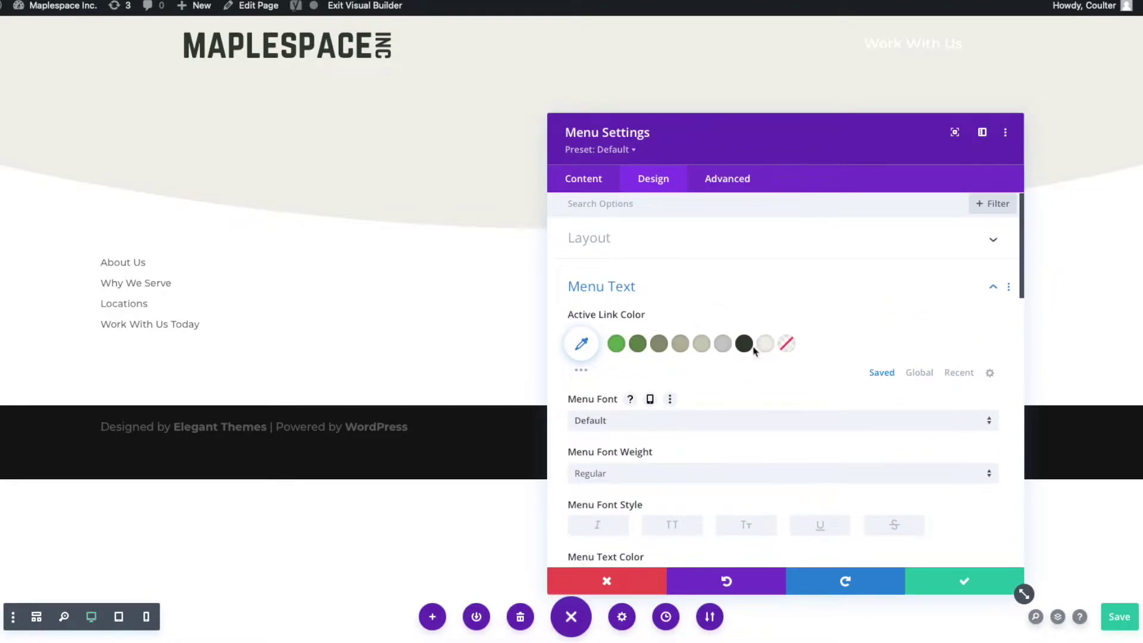
pyautogui.scroll(-5, 703, 369)
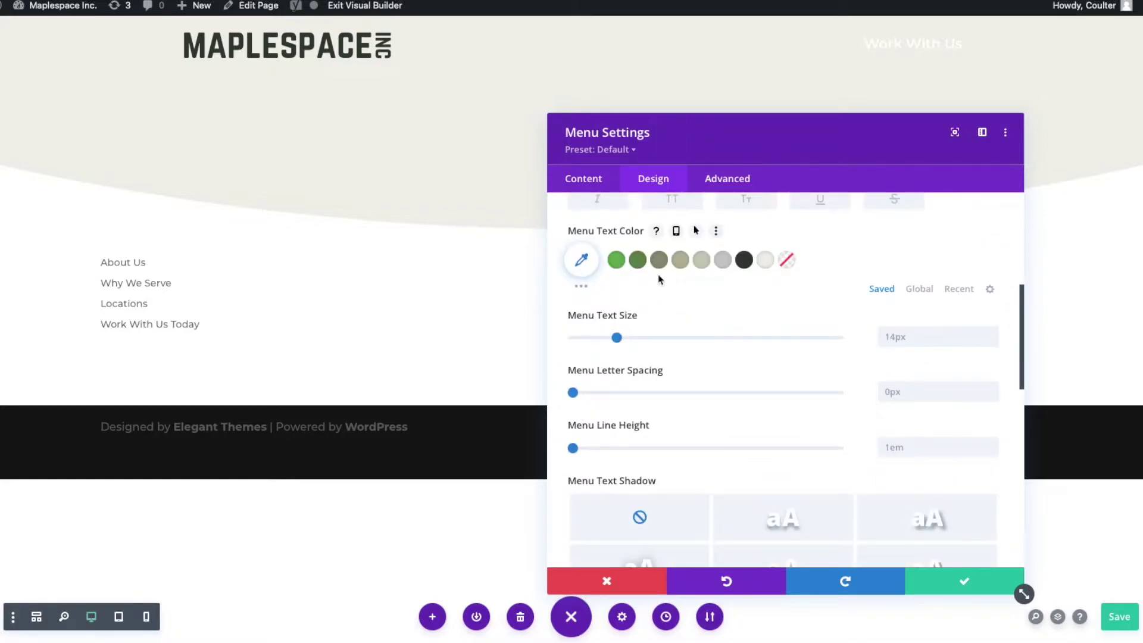
pyautogui.click(744, 259)
# - Set the menu font weight to Bold and the menu text size to 17px
pyautogui.scroll(2, 722, 383)
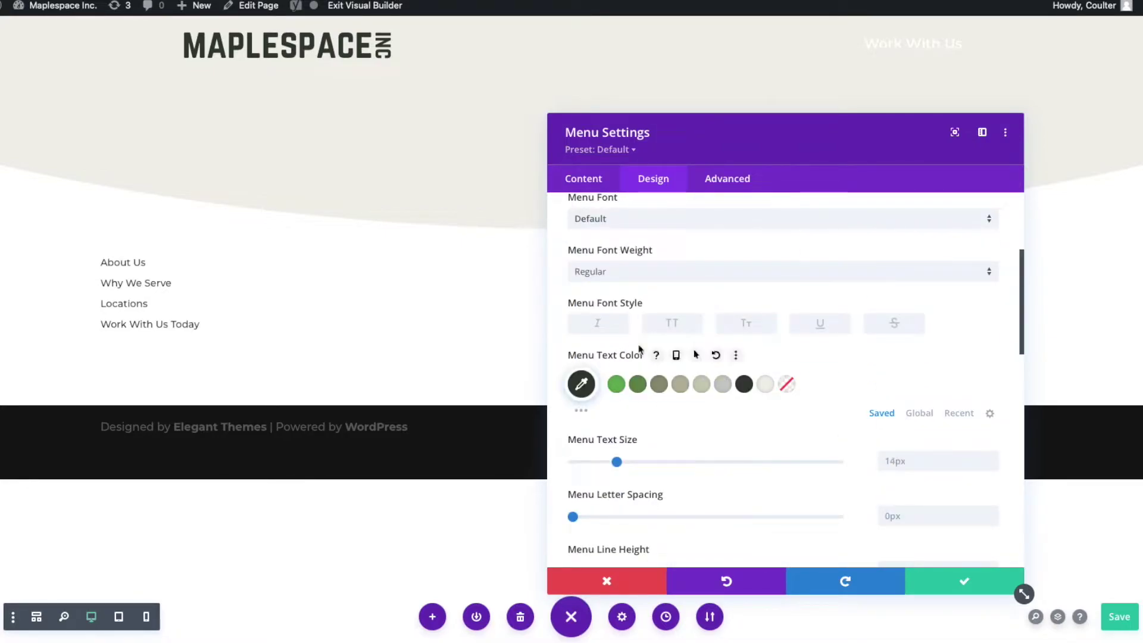
pyautogui.click(693, 272)
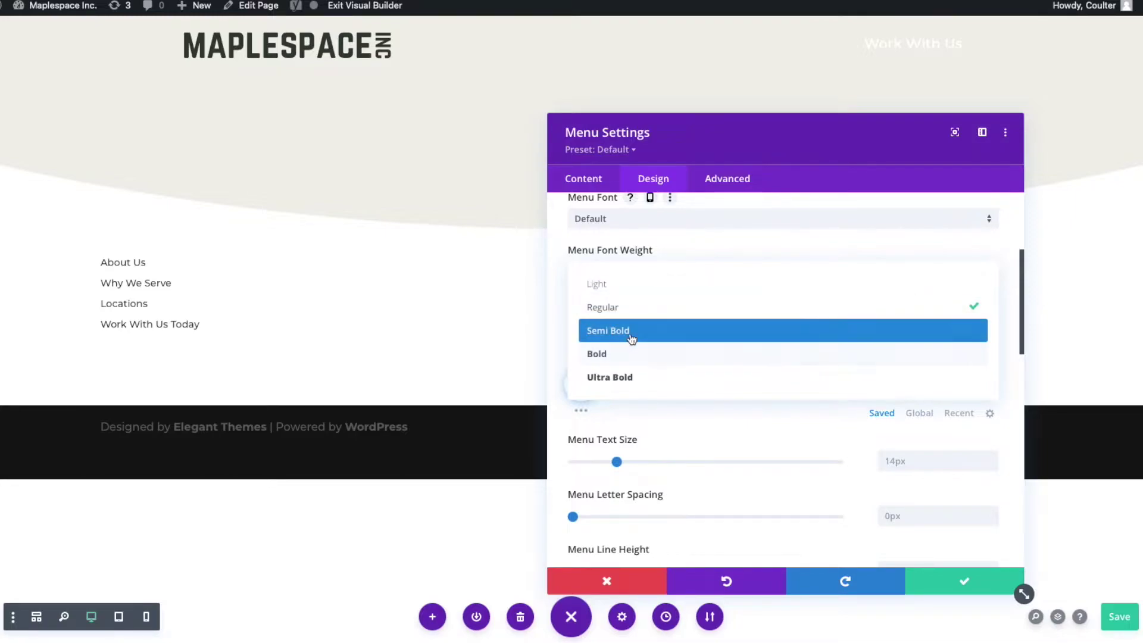
pyautogui.click(632, 338)
pyautogui.click(695, 272)
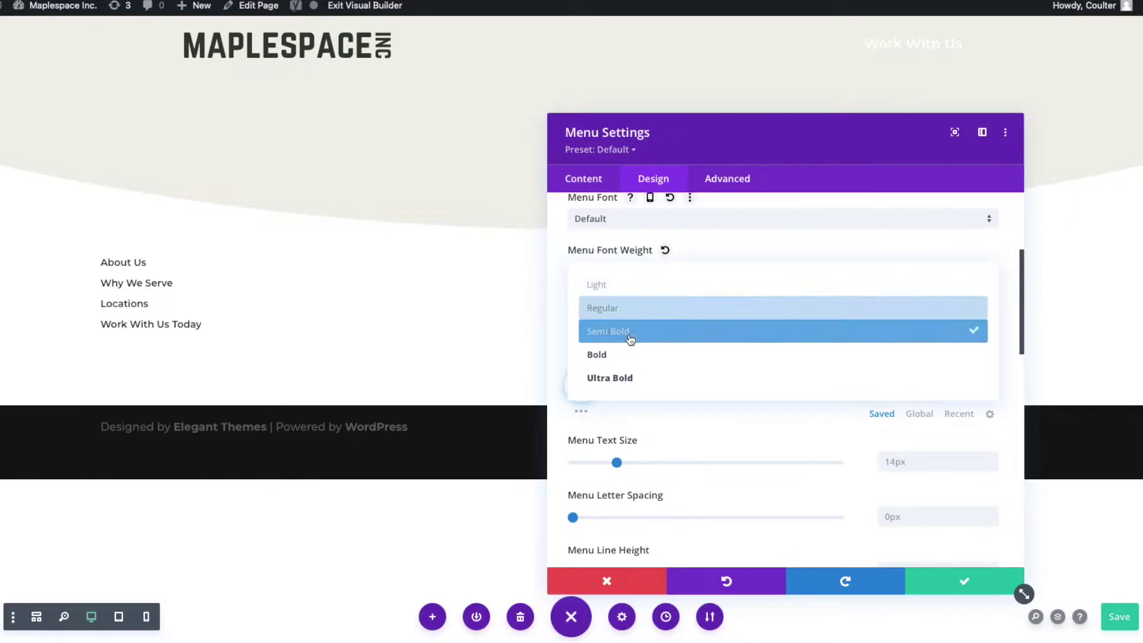
pyautogui.click(646, 355)
pyautogui.click(917, 463)
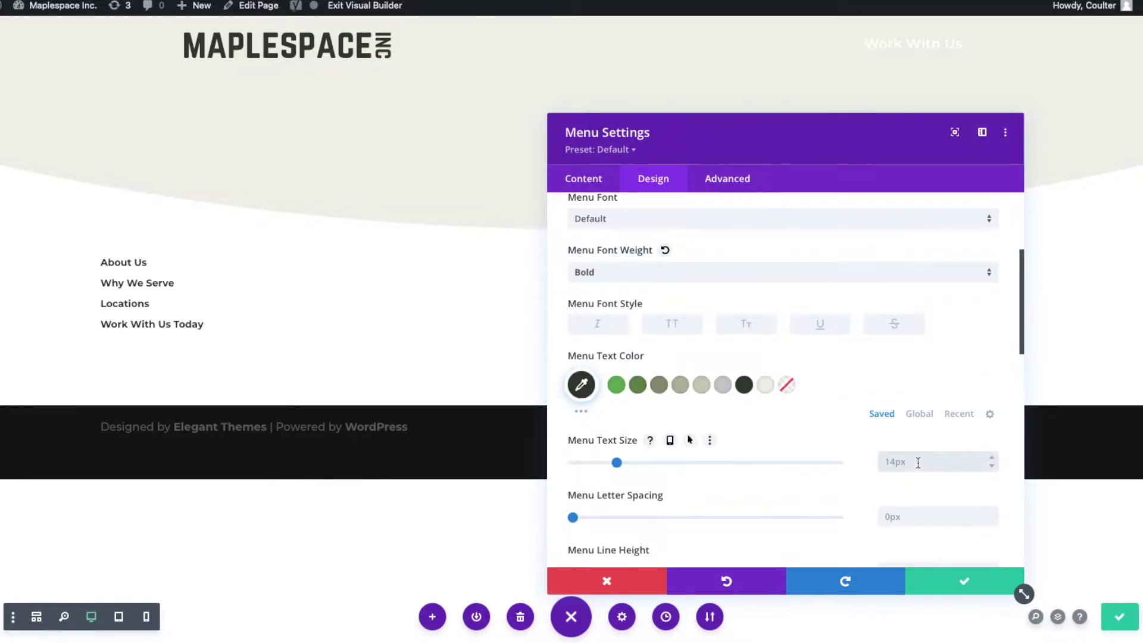
pyautogui.press('Up')
pyautogui.press('Up')
pyautogui.press('Up')
pyautogui.press('Down')
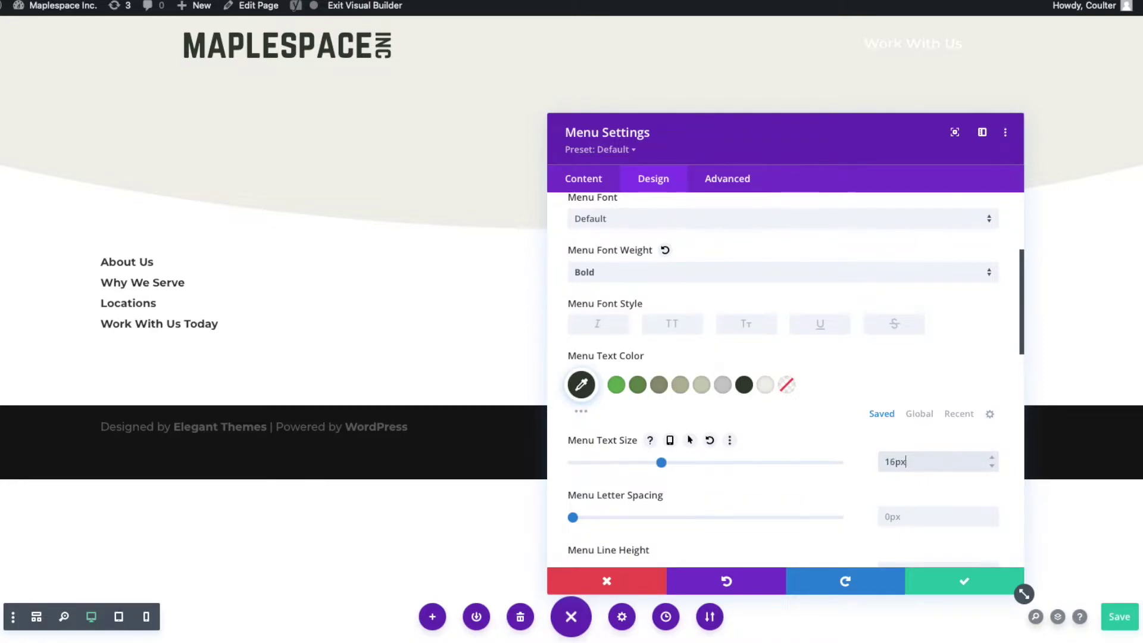
pyautogui.press('Up')
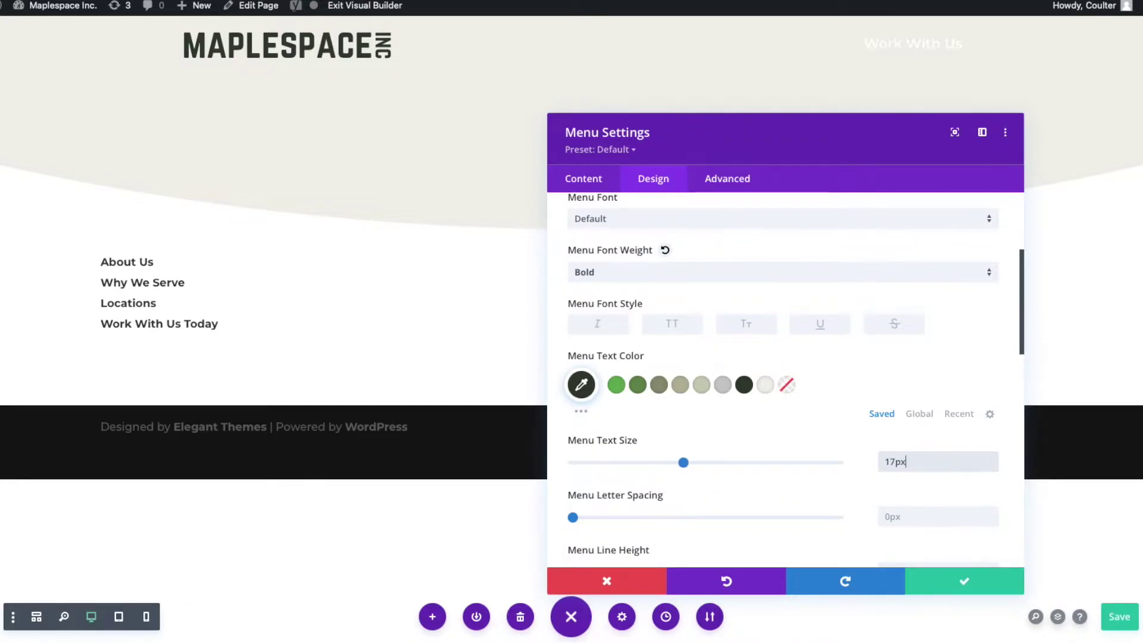
pyautogui.scroll(-3, 845, 357)
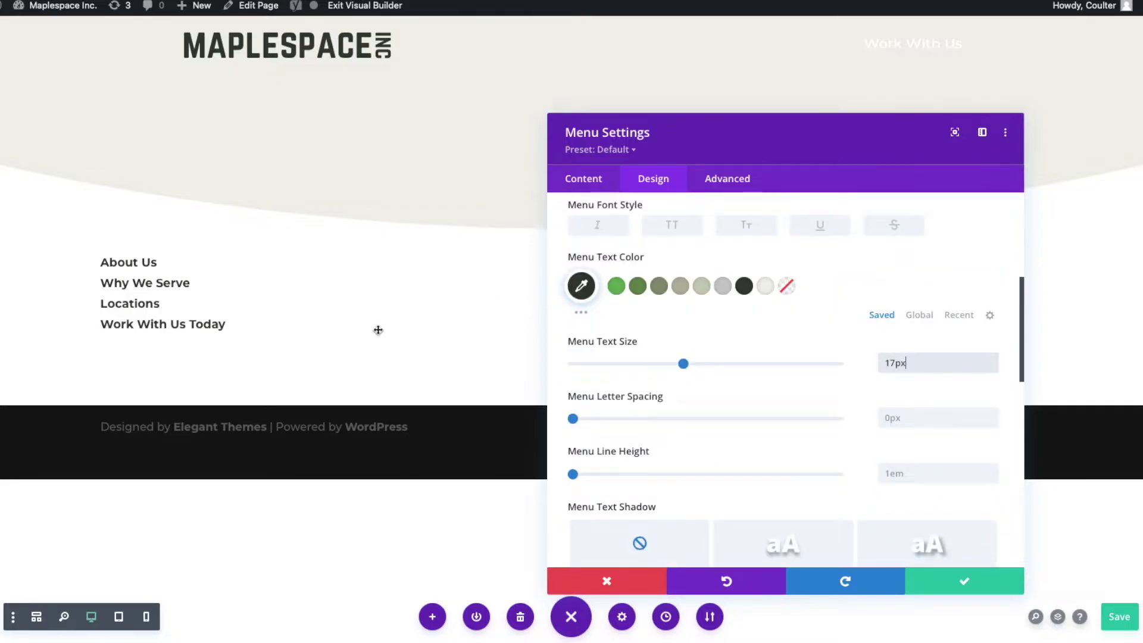
pyautogui.scroll(1, 767, 334)
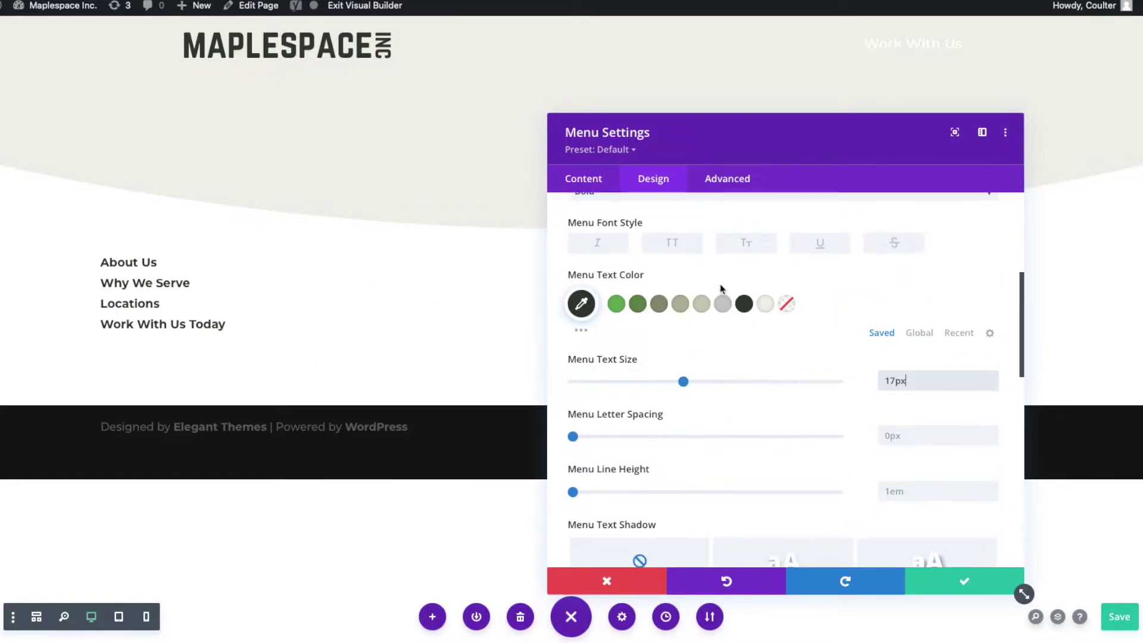
# - Give the menu module a translucent grey background in Content > Background
pyautogui.click(607, 187)
pyautogui.click(619, 416)
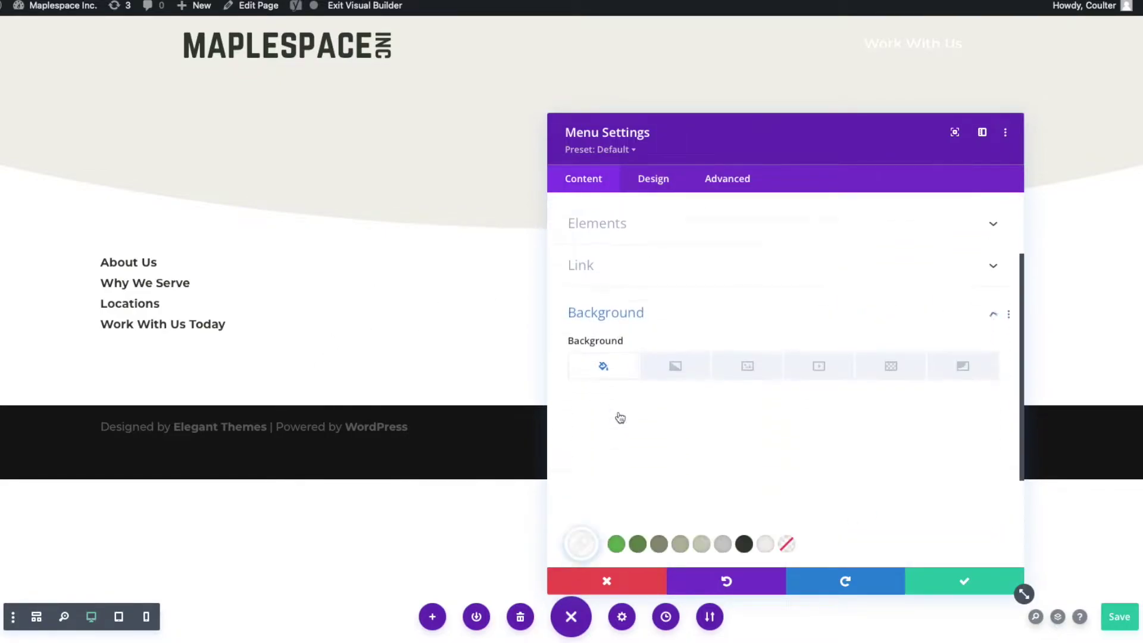
pyautogui.click(674, 337)
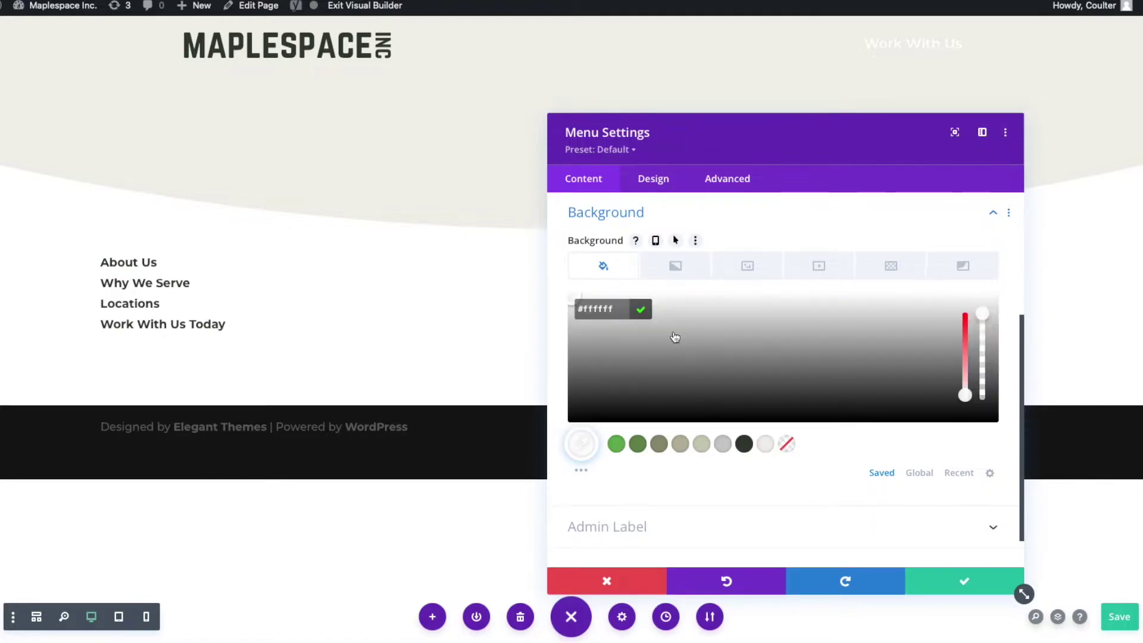
pyautogui.click(983, 369)
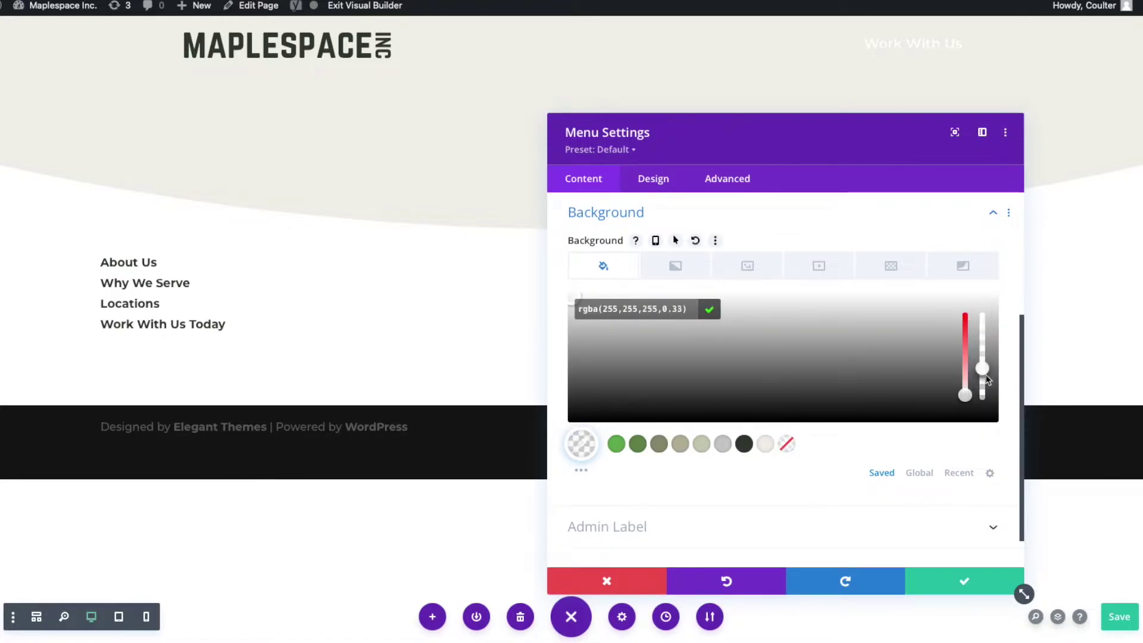
pyautogui.moveTo(985, 380); pyautogui.dragTo(986, 373)
pyautogui.click(723, 446)
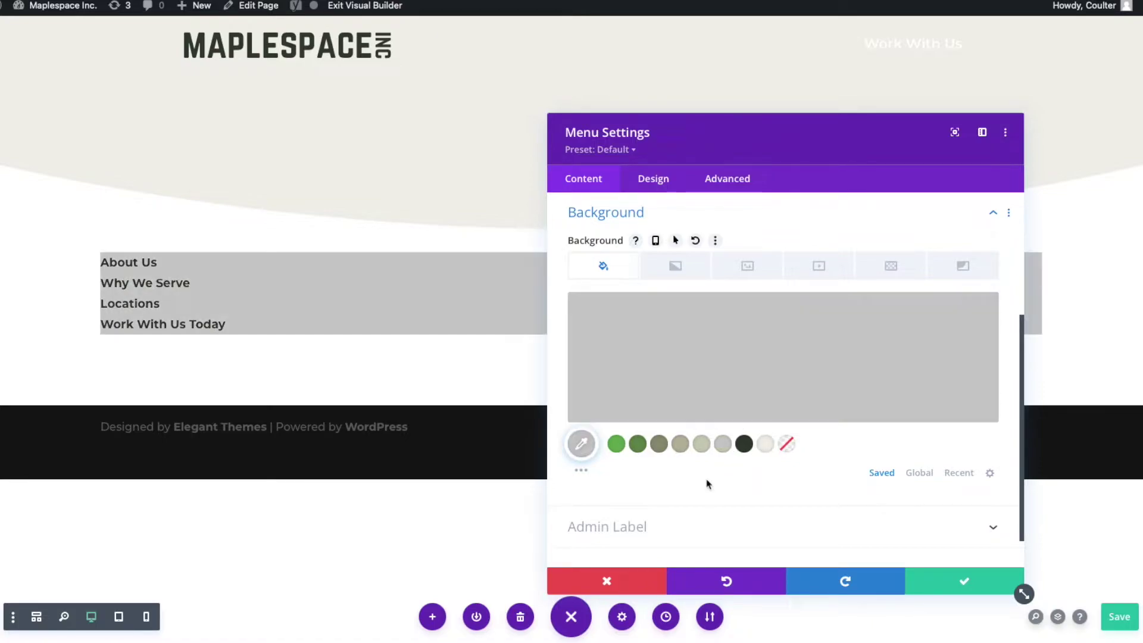
pyautogui.click(902, 361)
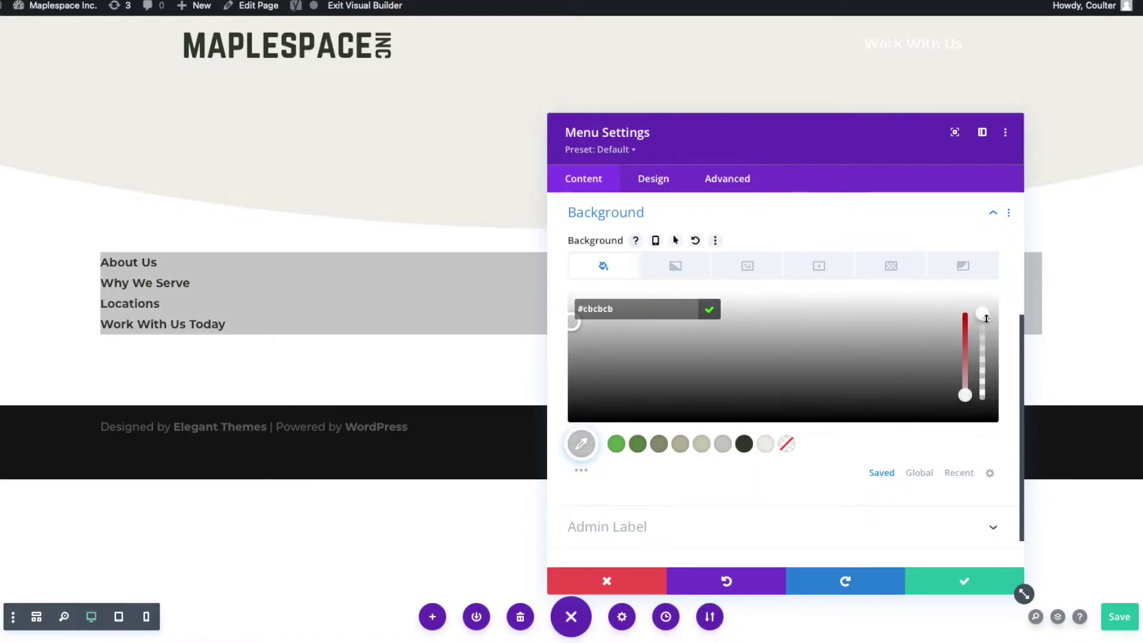
pyautogui.moveTo(985, 318); pyautogui.dragTo(984, 391)
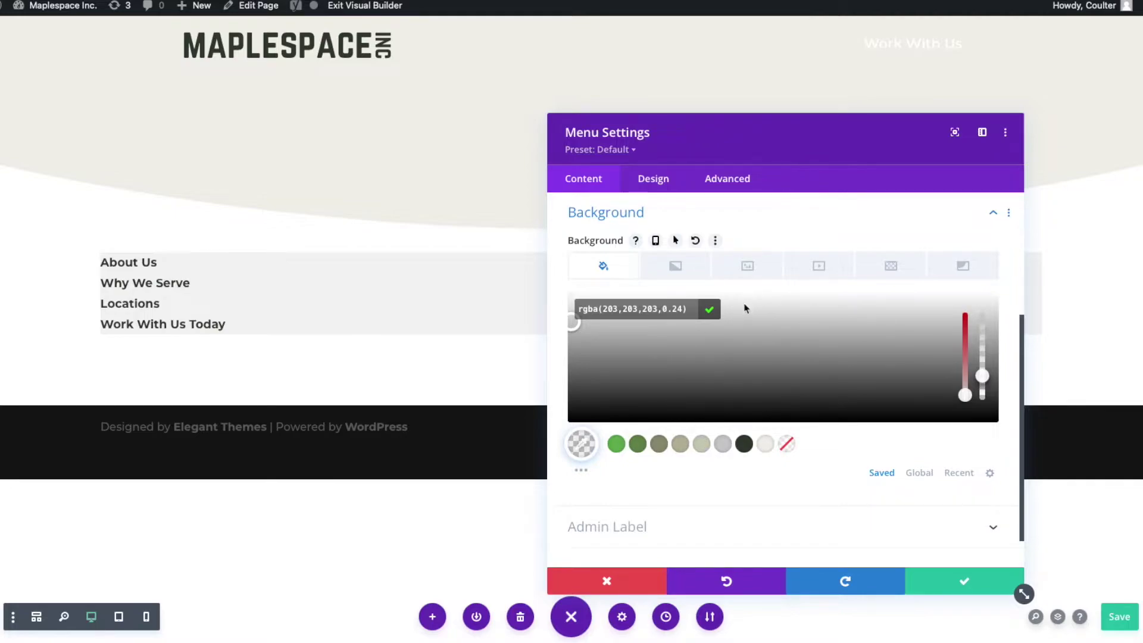
pyautogui.click(782, 377)
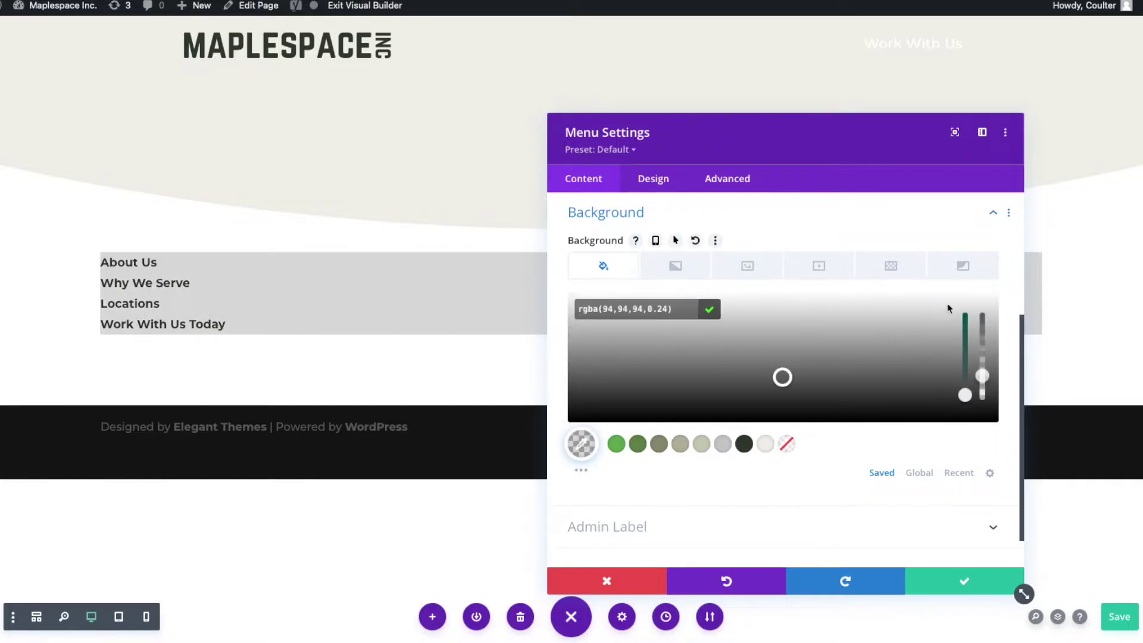
# - Try other light and translucent greys, then delete the menu's background colour
pyautogui.click(723, 443)
pyautogui.click(988, 351)
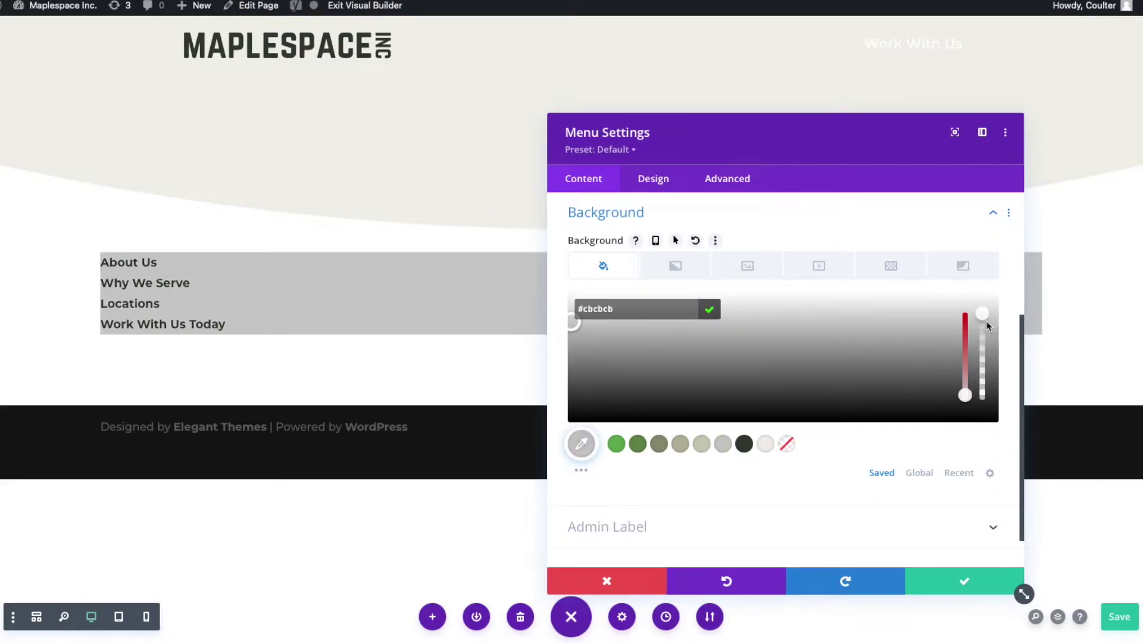
pyautogui.click(986, 325)
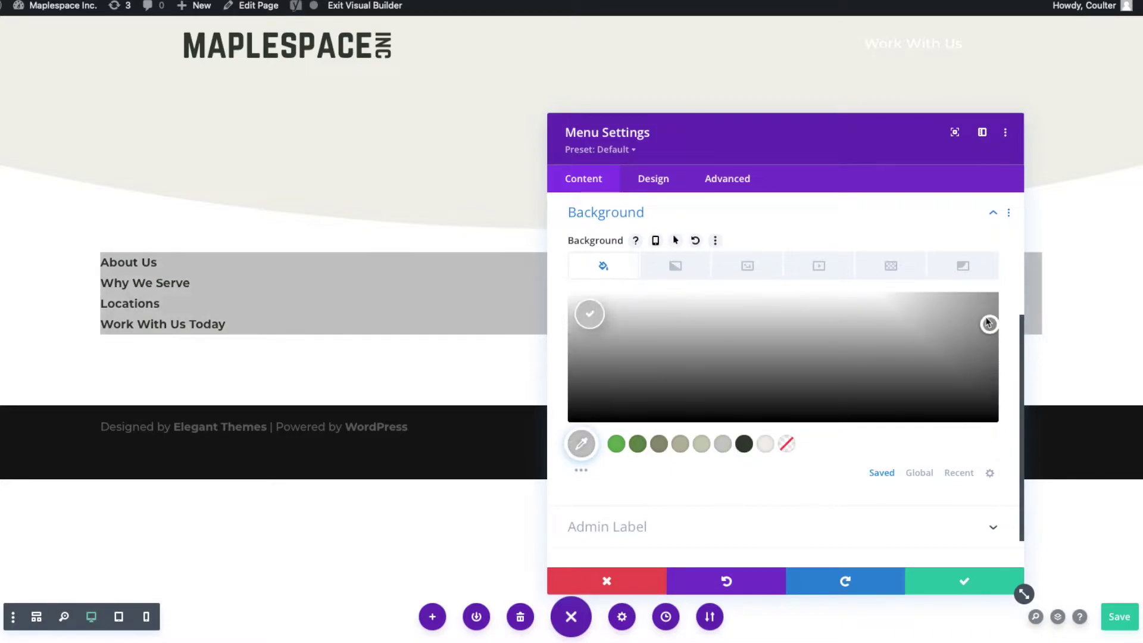
pyautogui.click(723, 444)
pyautogui.click(831, 367)
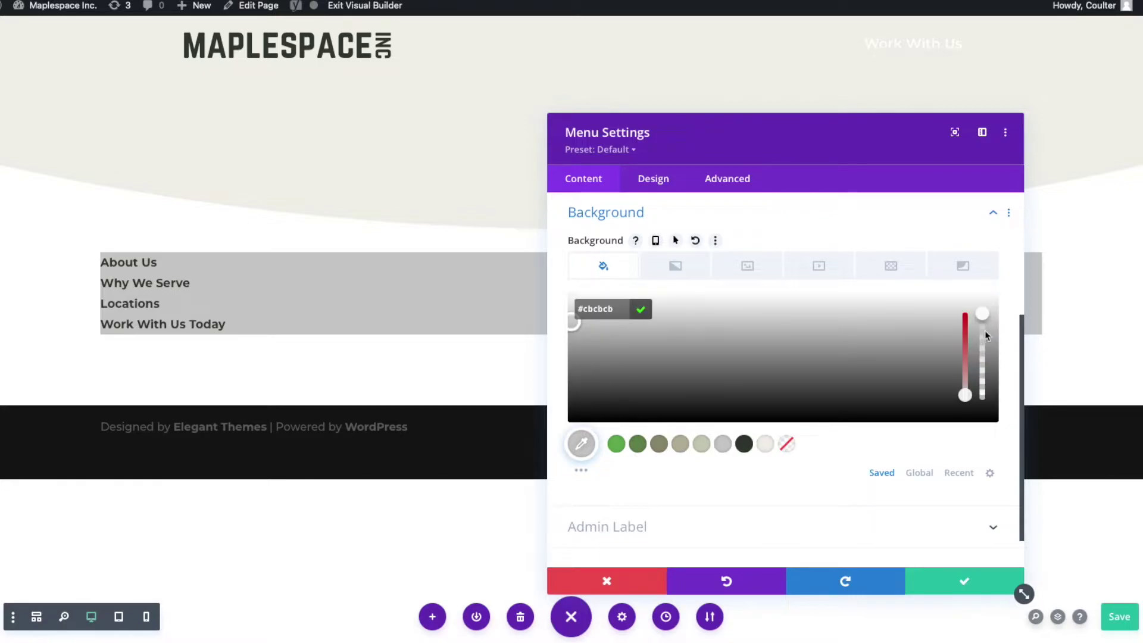
pyautogui.moveTo(982, 314); pyautogui.dragTo(984, 397)
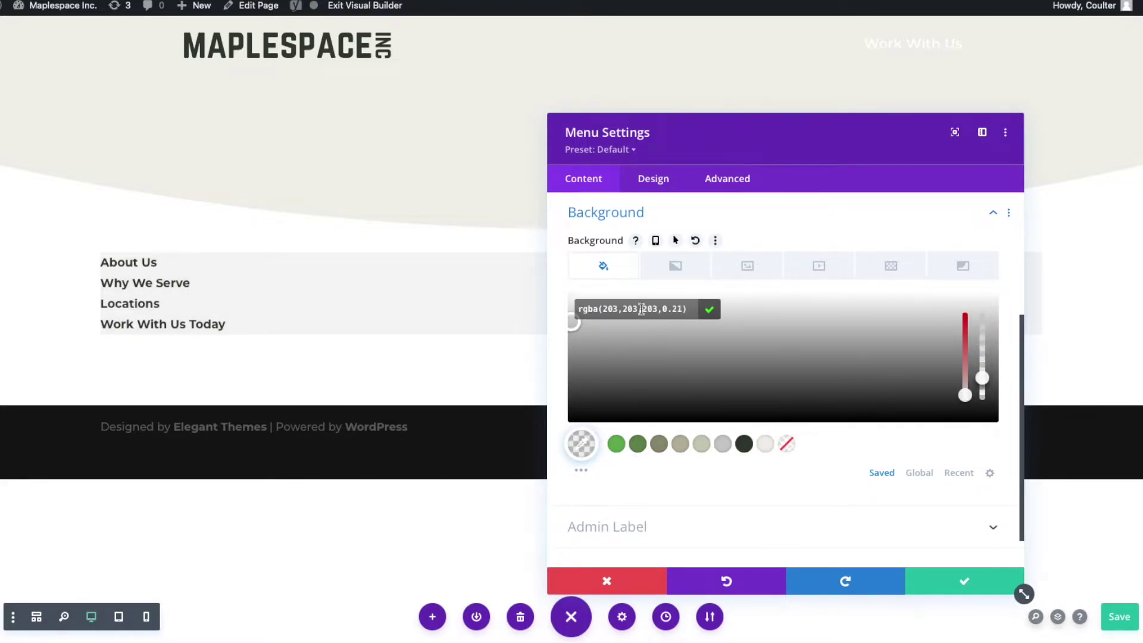
pyautogui.click(839, 453)
pyautogui.moveTo(999, 312)
pyautogui.click(960, 313)
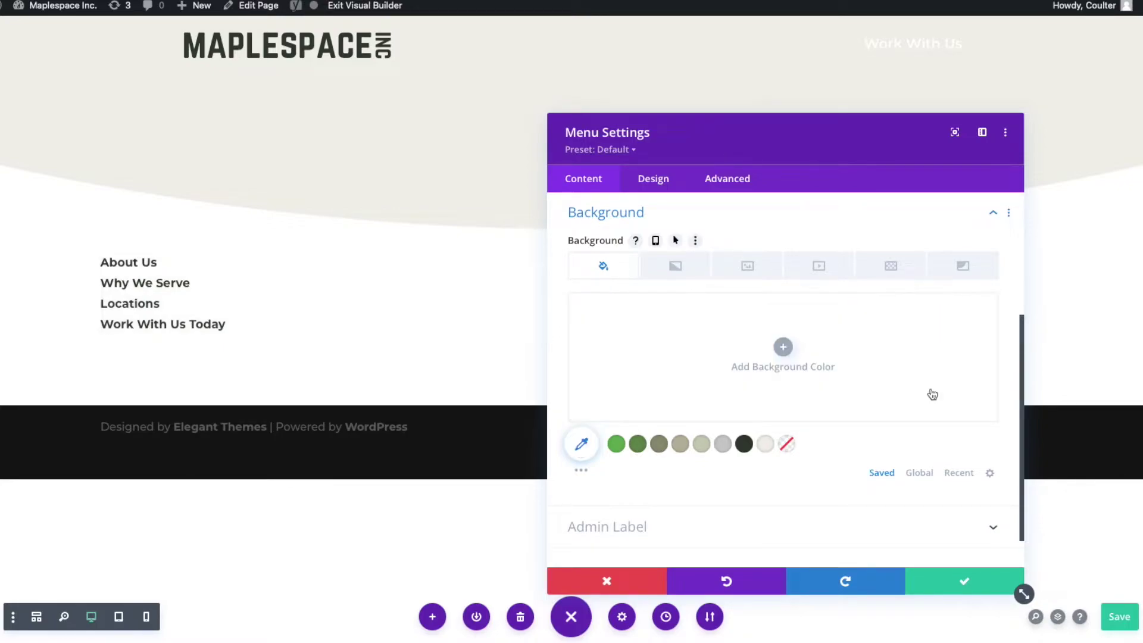
# - Close the menu settings and add a translucent grey rgba(203,203,203,0.21) background to the page CSS rule
pyautogui.click(963, 578)
pyautogui.click(622, 617)
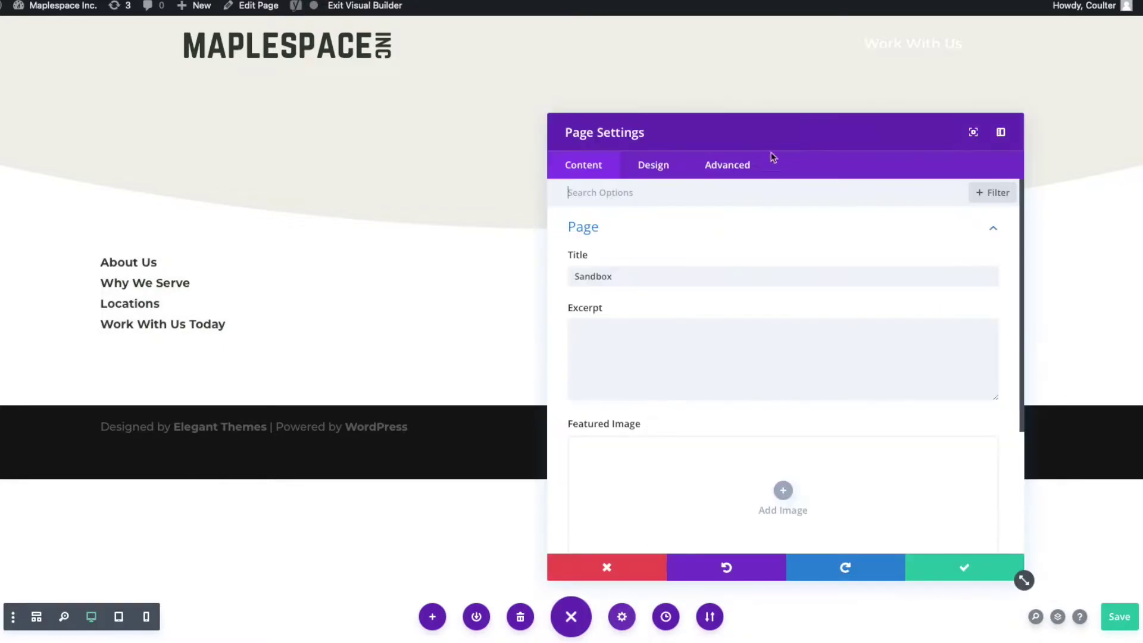
pyautogui.click(735, 163)
pyautogui.click(681, 228)
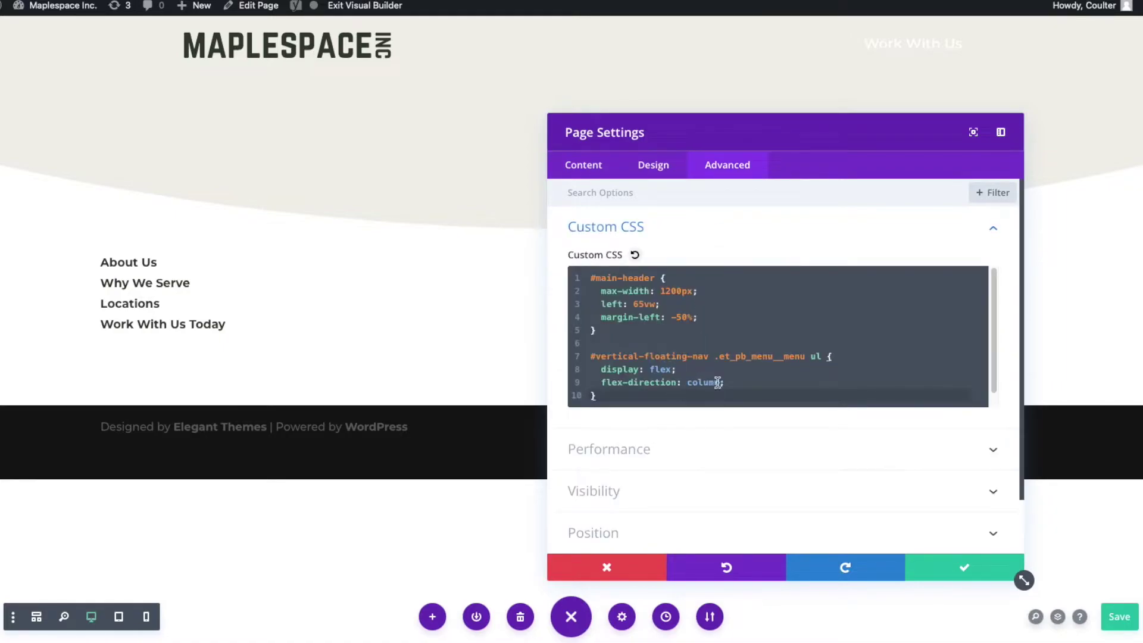
pyautogui.click(740, 380)
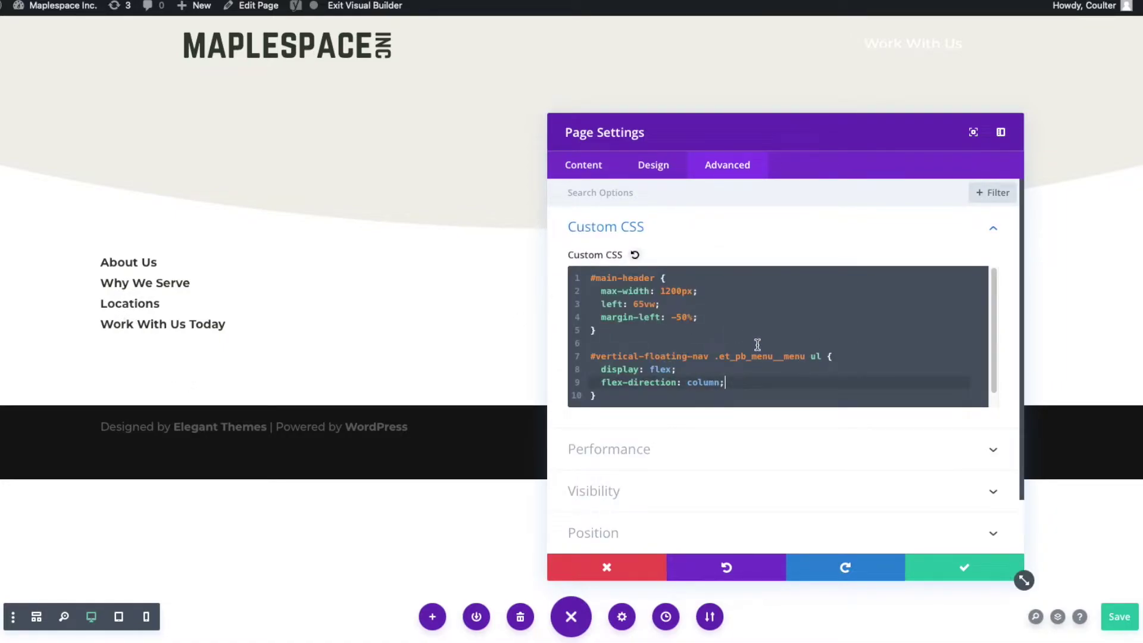
pyautogui.press('Return')
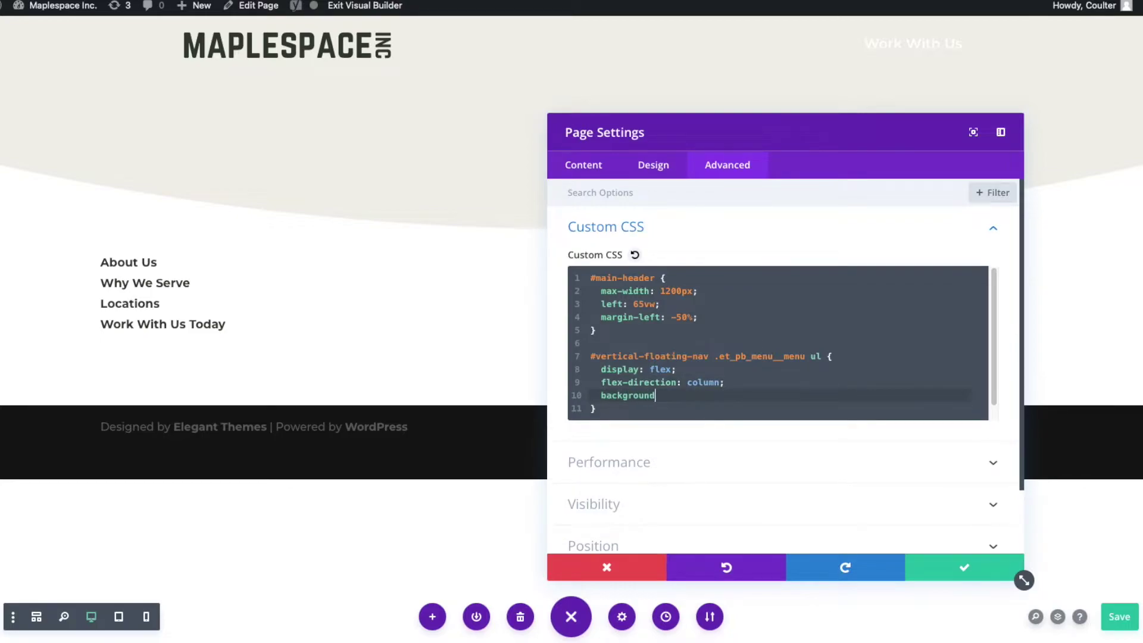
pyautogui.write('background')
pyautogui.write(': rgba(203,203,203,0.21)')
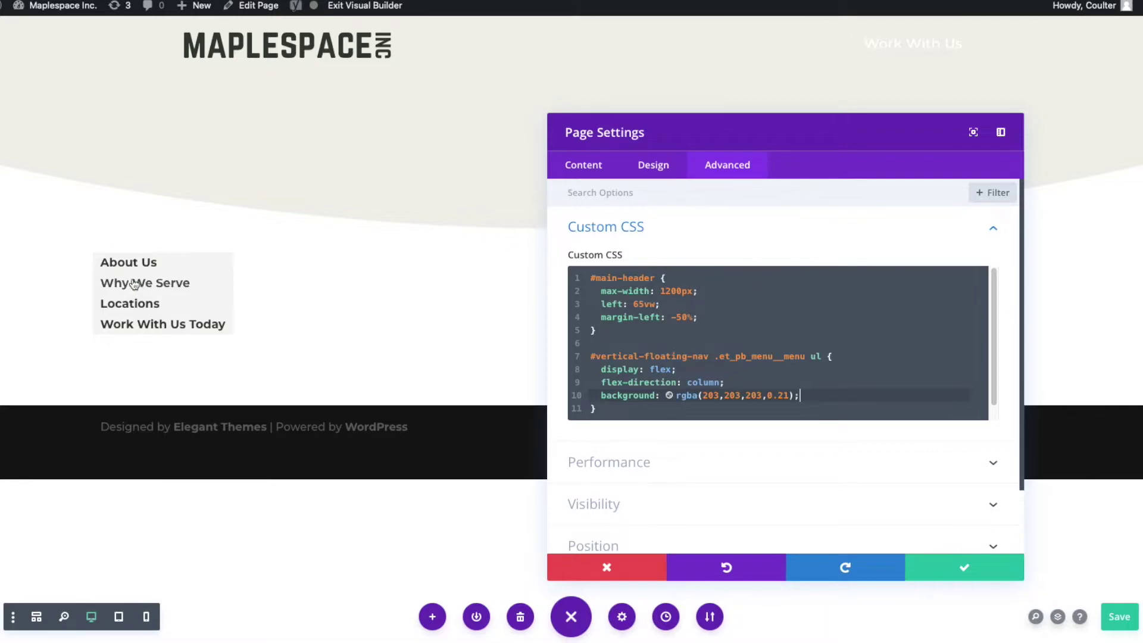
# - Add padding: 20px 10px !important to the rule, then apply and save the page
pyautogui.press('Return')
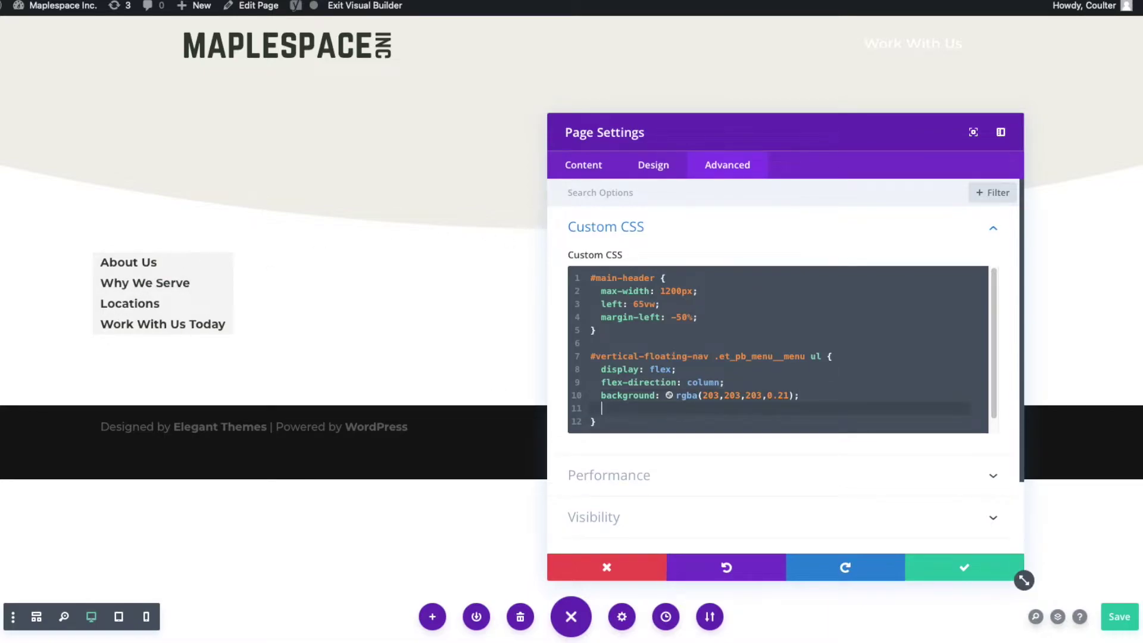
pyautogui.write('padding: 20px;')
pyautogui.press('Return')
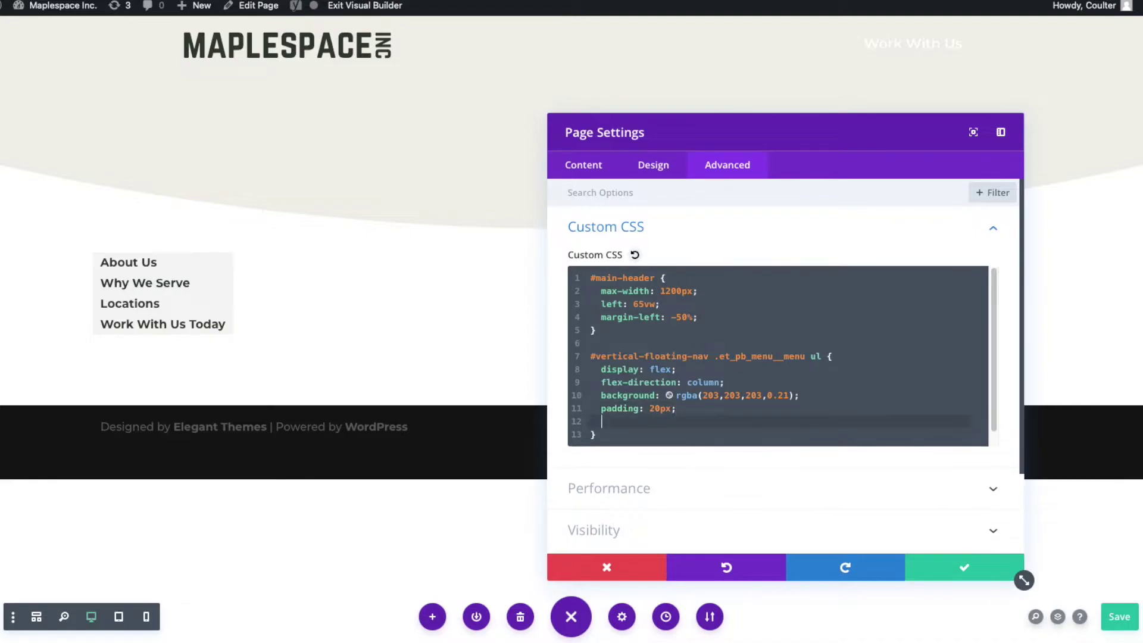
pyautogui.press('BackSpace')
pyautogui.press('BackSpace')
pyautogui.press('BackSpace')
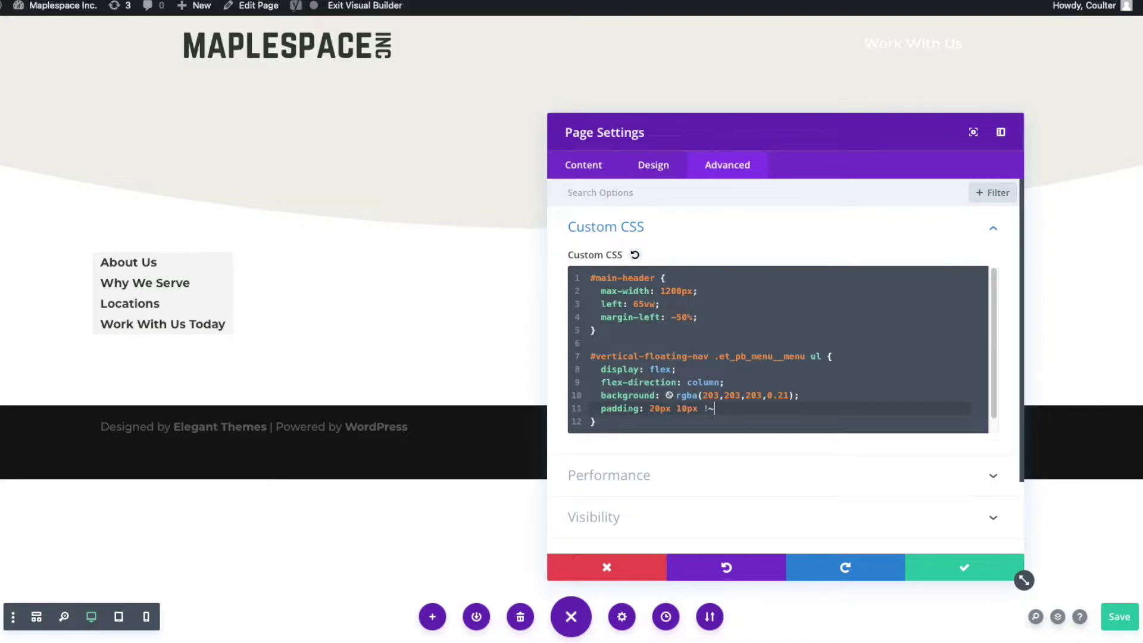
pyautogui.press('BackSpace')
pyautogui.press('BackSpace')
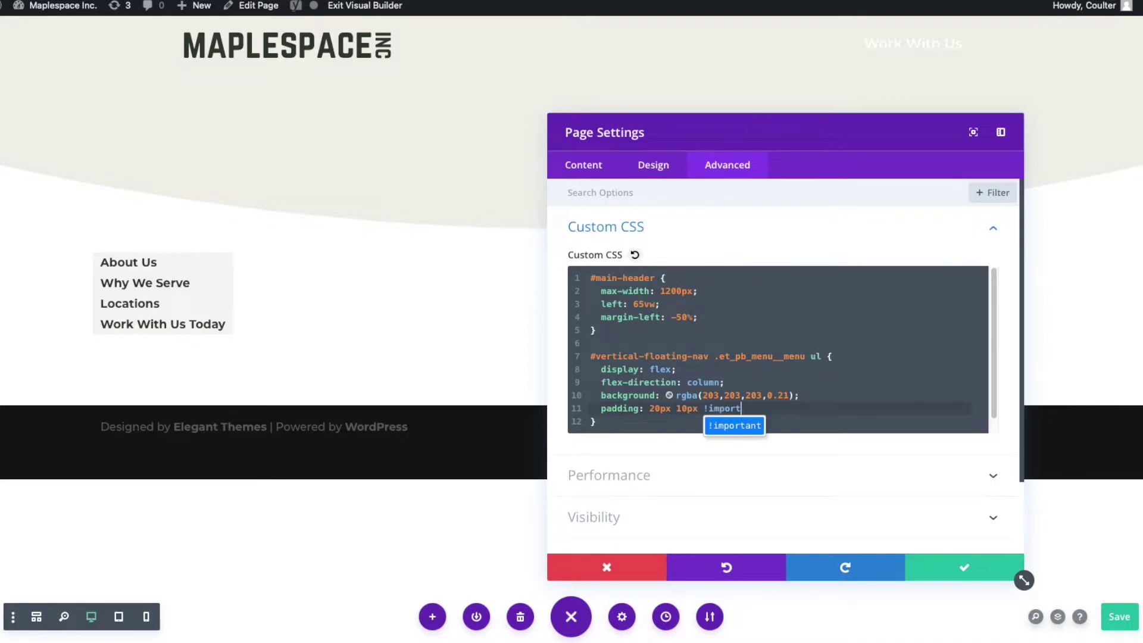
pyautogui.press('Return')
pyautogui.write(';')
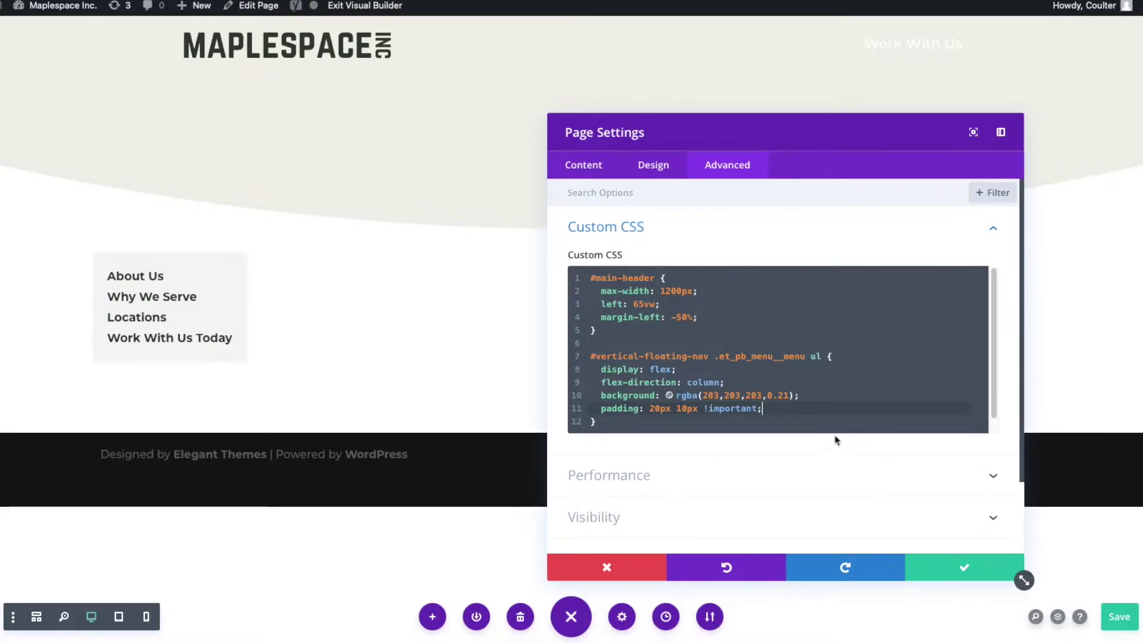
pyautogui.click(961, 566)
pyautogui.hotkey('ctrl', 's')
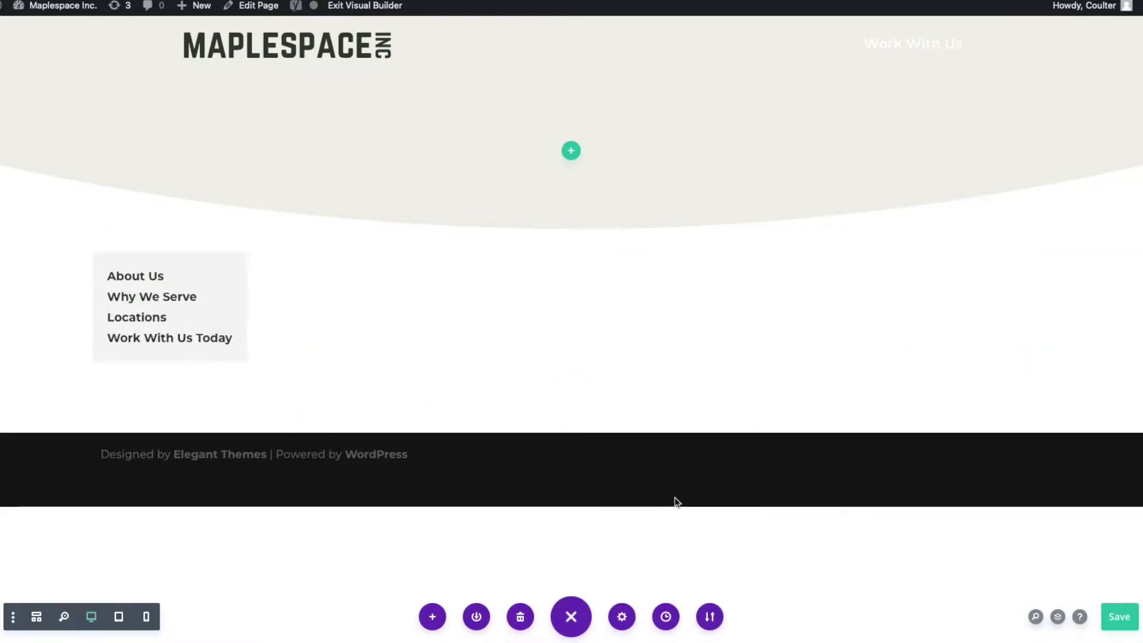
# - Add position: fixed; top: 0; left: 0 to the menu section's Main Element CSS
pyautogui.moveTo(238, 328)
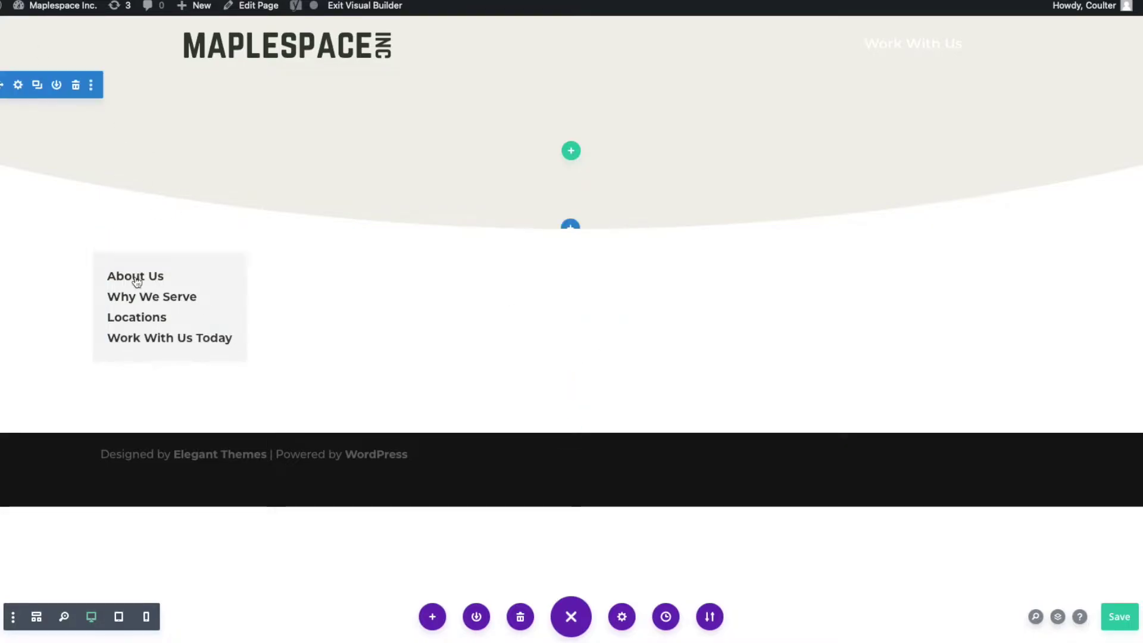
pyautogui.click(19, 244)
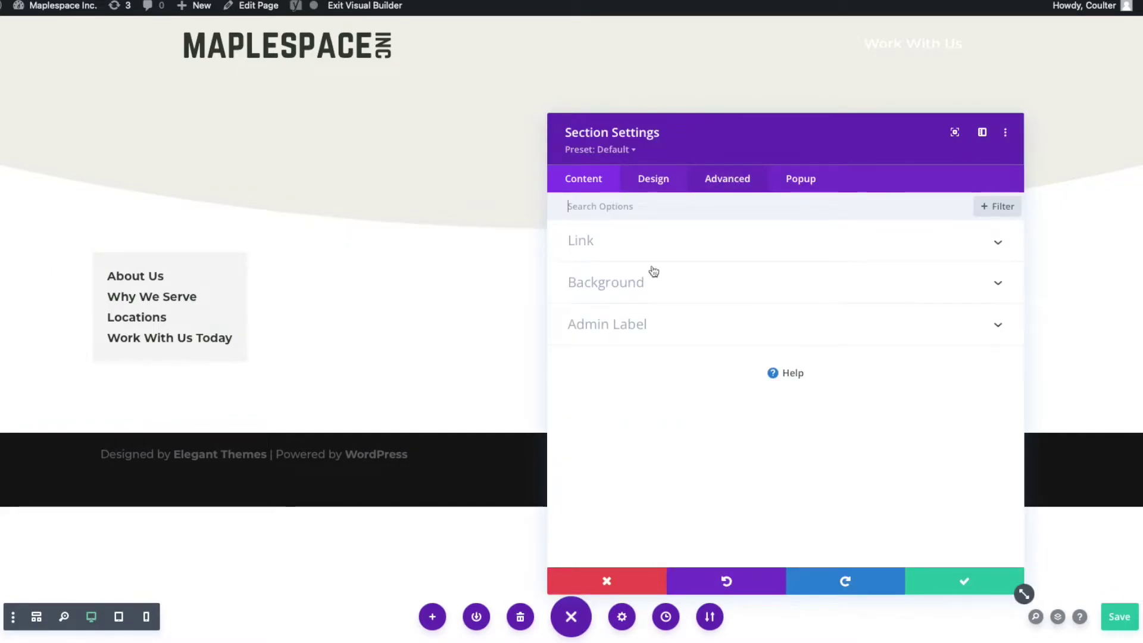
pyautogui.click(709, 181)
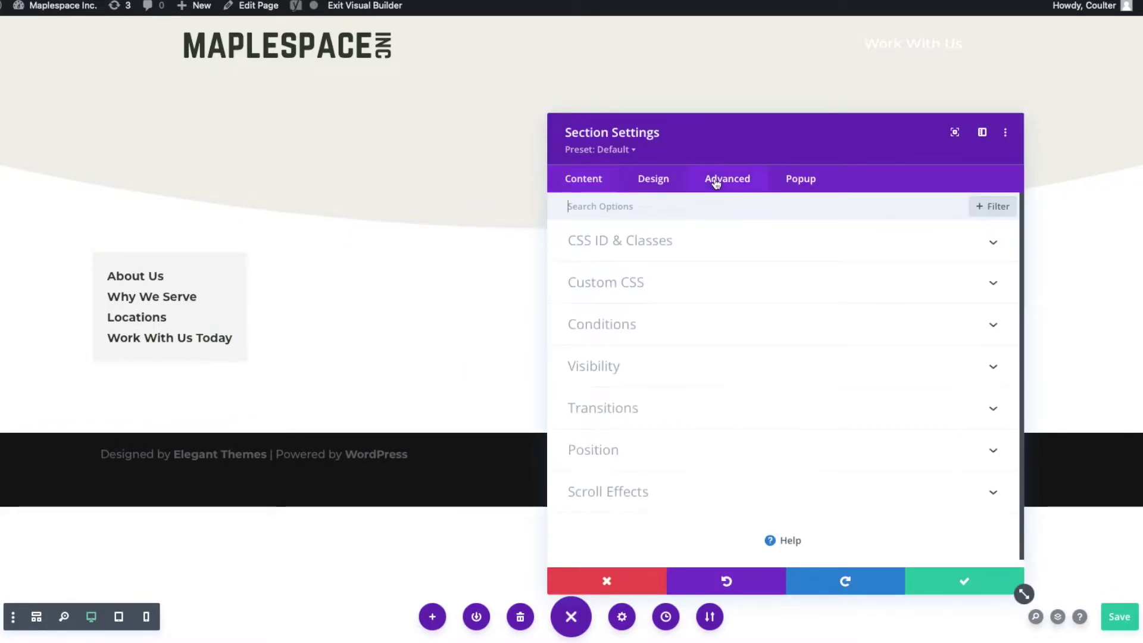
pyautogui.click(645, 286)
pyautogui.click(667, 400)
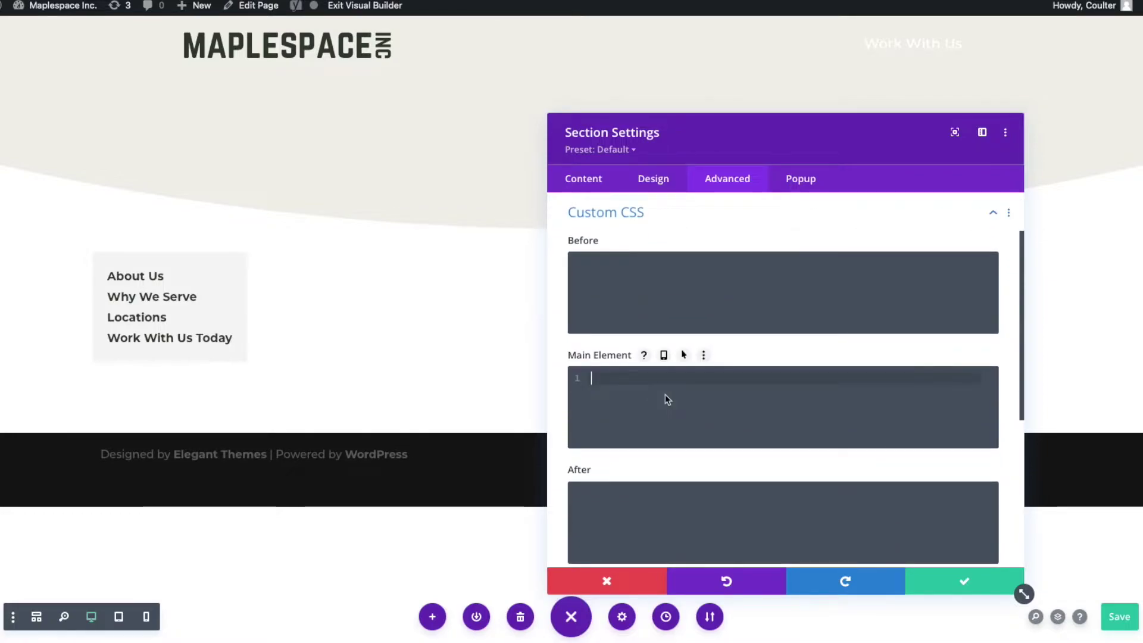
pyautogui.write('display')
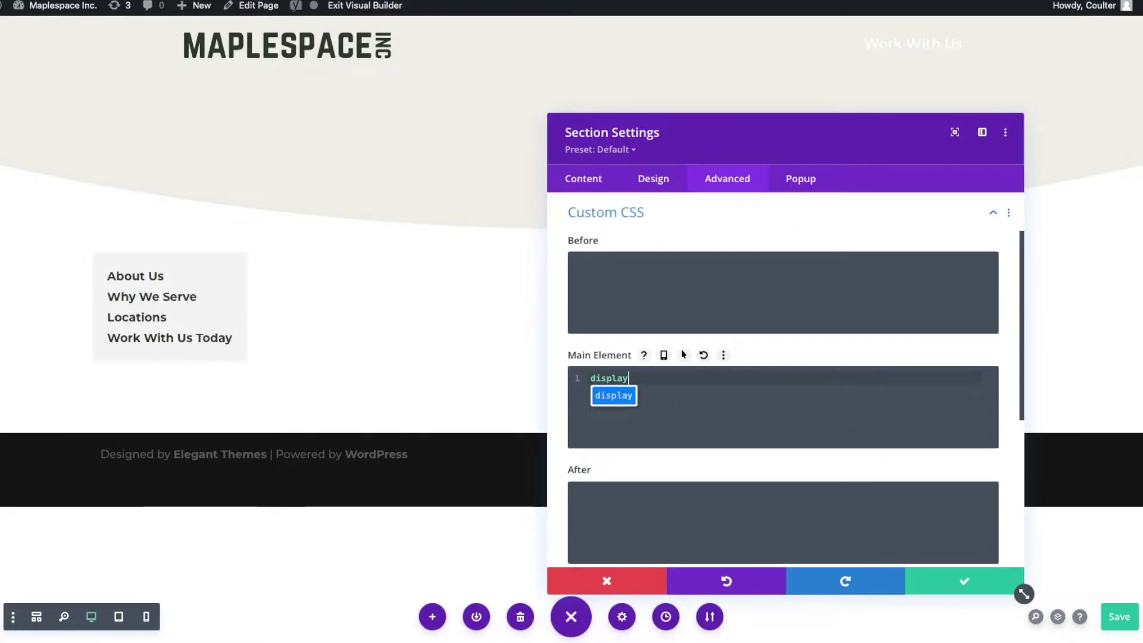
pyautogui.hotkey('ctrl', 'a')
pyautogui.write('position: fixed;')
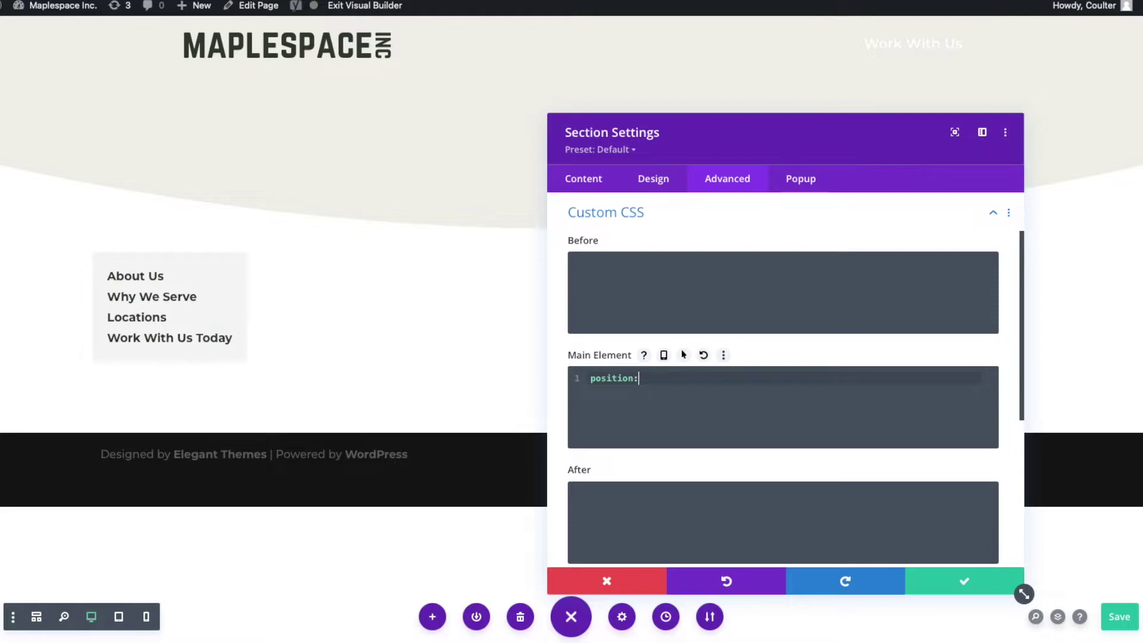
pyautogui.press('Return')
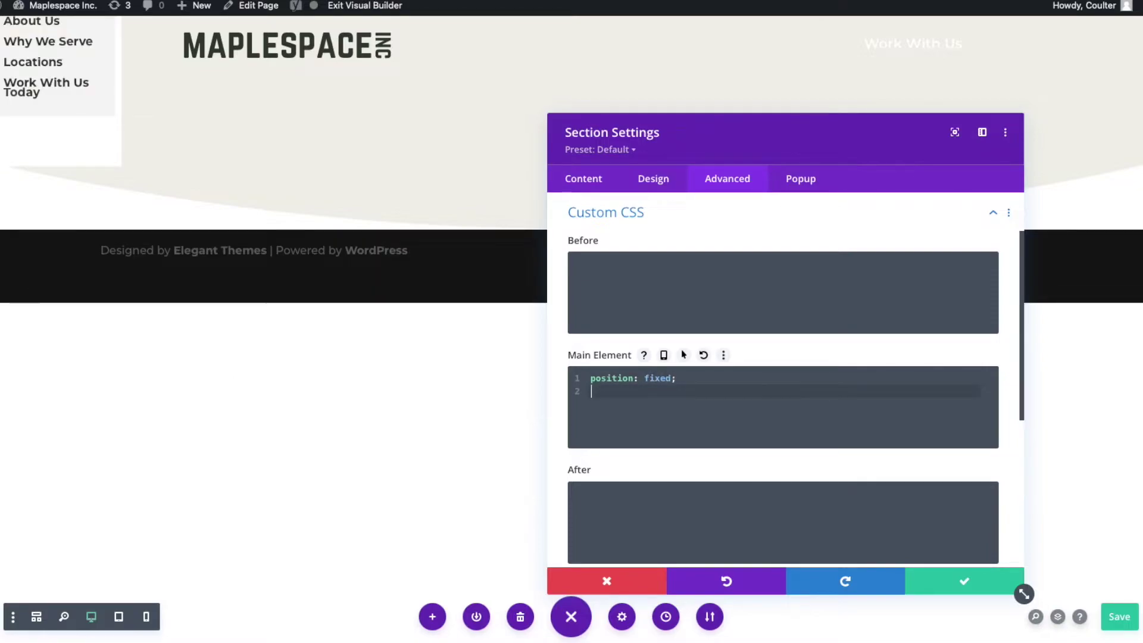
pyautogui.write('top: 0;')
pyautogui.press('Return')
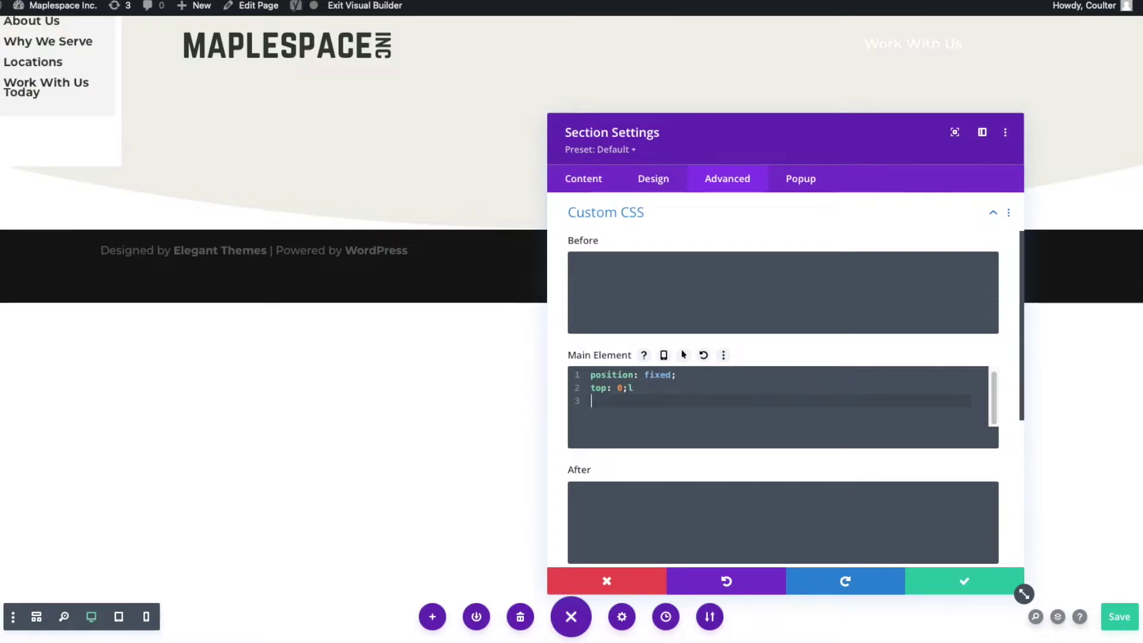
pyautogui.write('left: 0;')
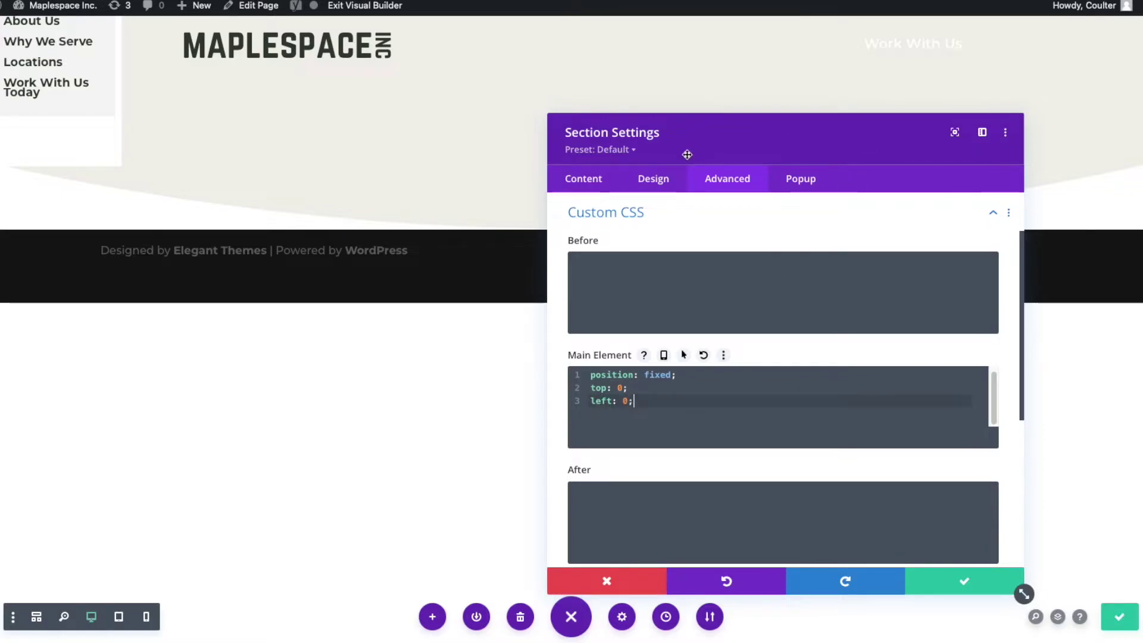
# - Make the section background transparent, then apply the settings and save the page
pyautogui.click(585, 180)
pyautogui.click(645, 295)
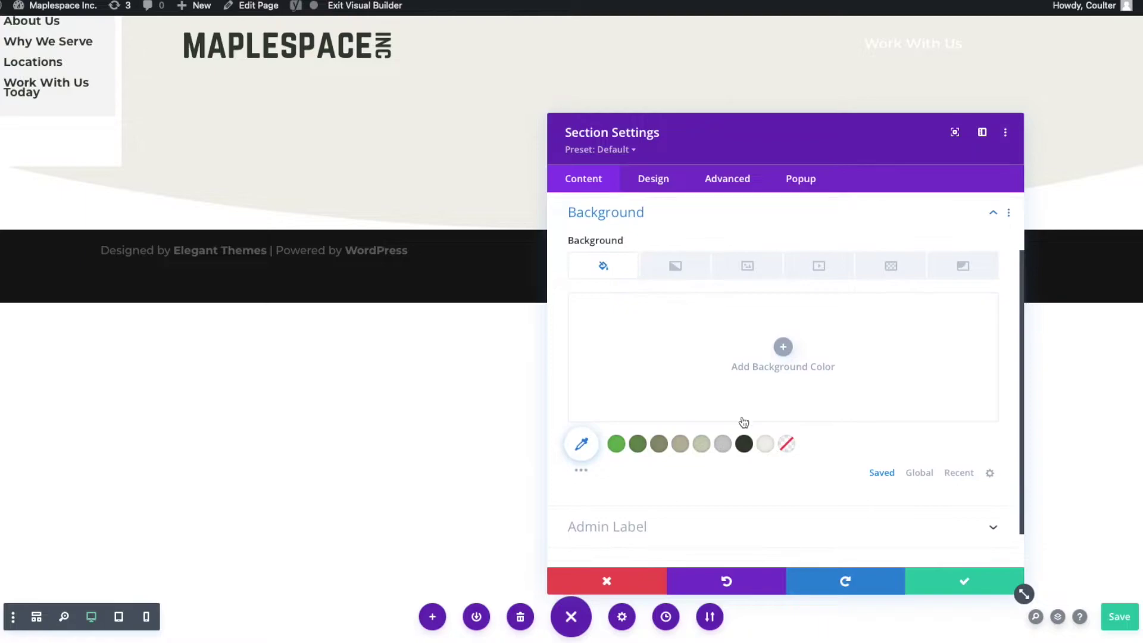
pyautogui.click(786, 444)
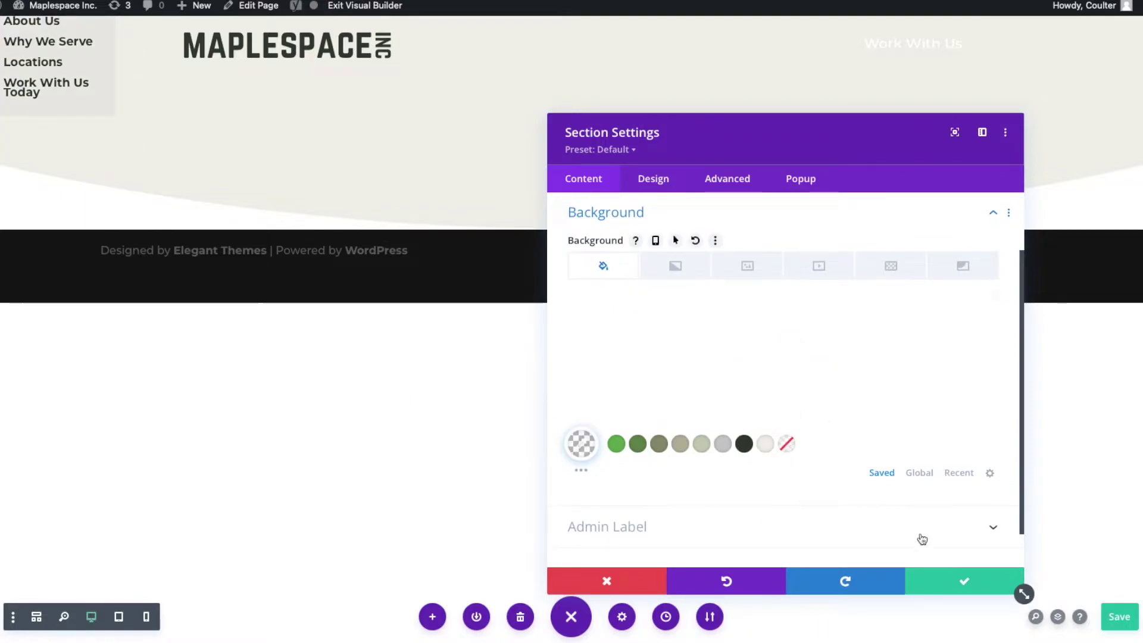
pyautogui.click(964, 580)
pyautogui.click(1113, 621)
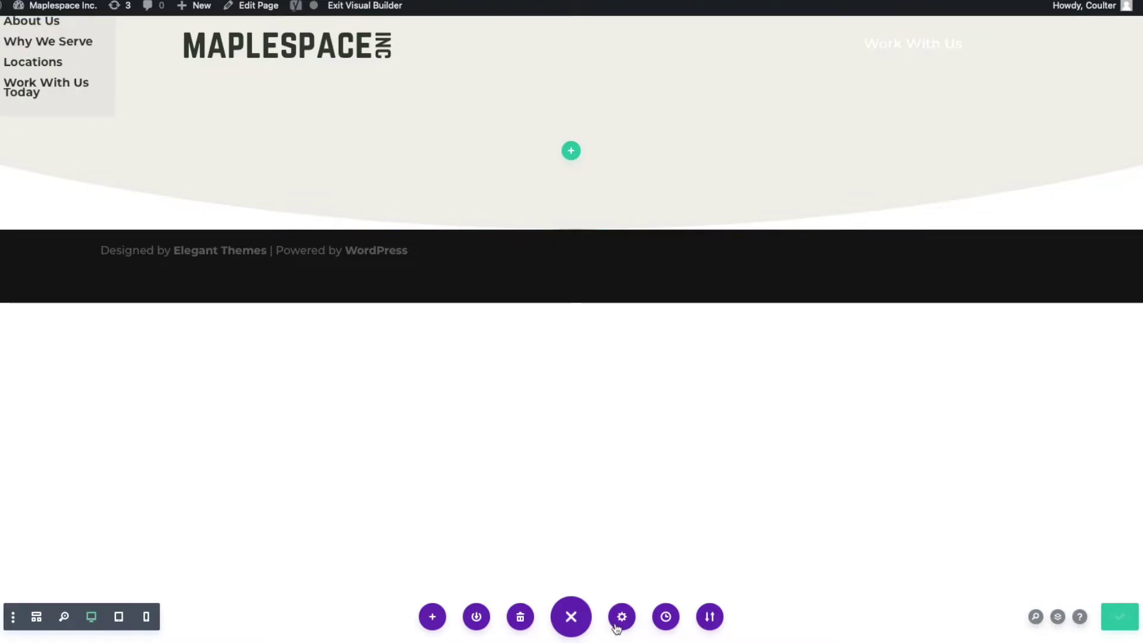
# - Give the menu section the admin label 'Floating Top-Left Nav' and check the rendered preview
pyautogui.click(37, 617)
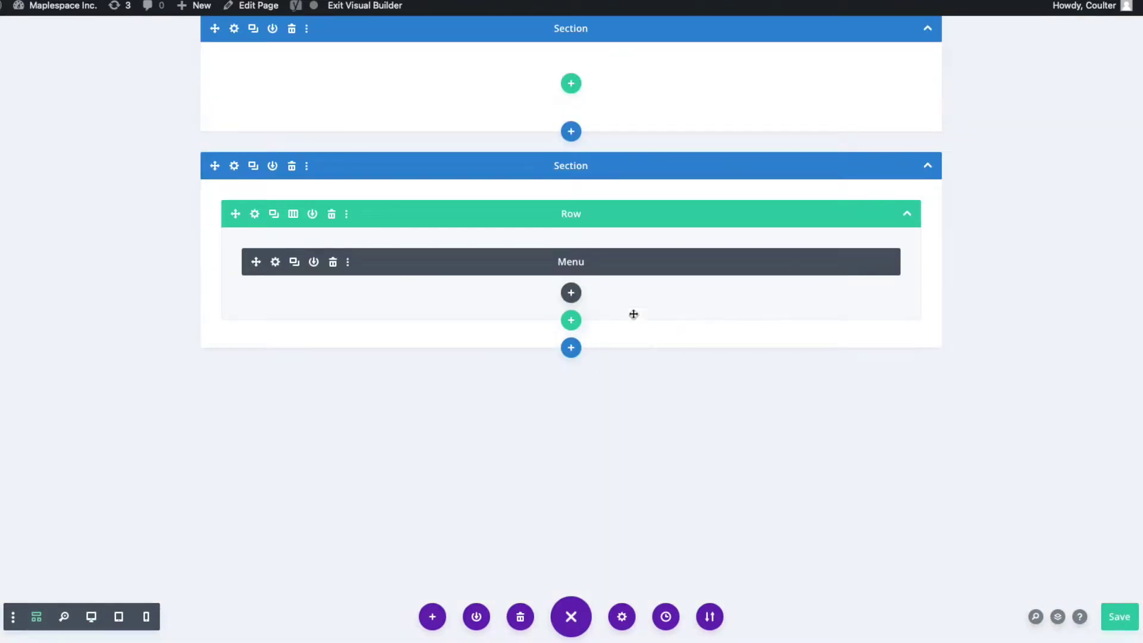
pyautogui.click(234, 166)
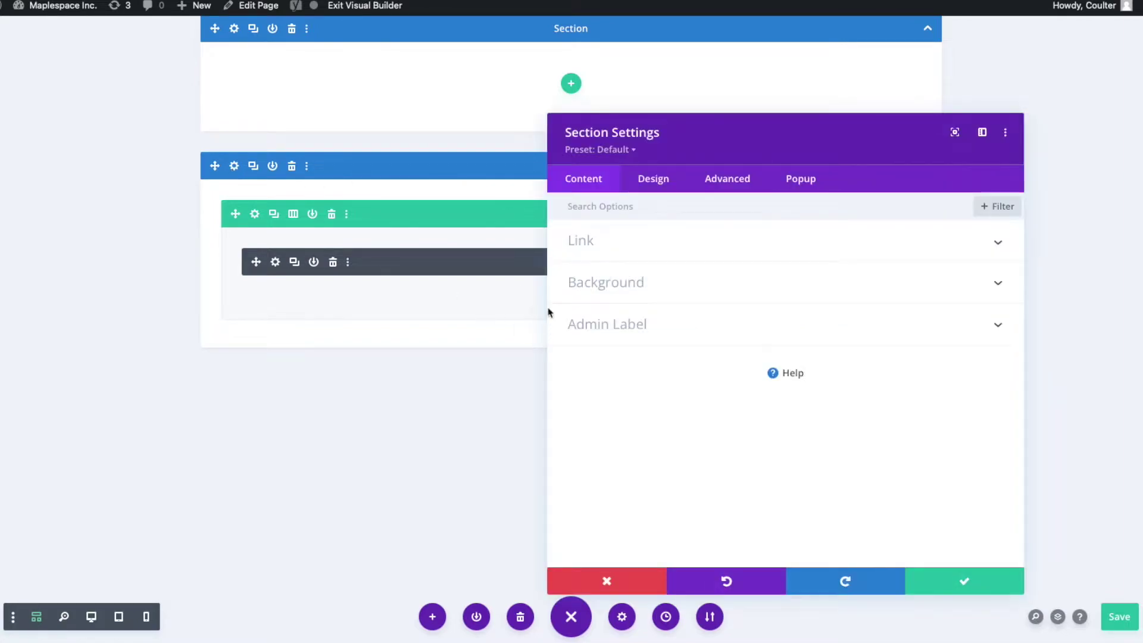
pyautogui.click(619, 334)
pyautogui.click(657, 380)
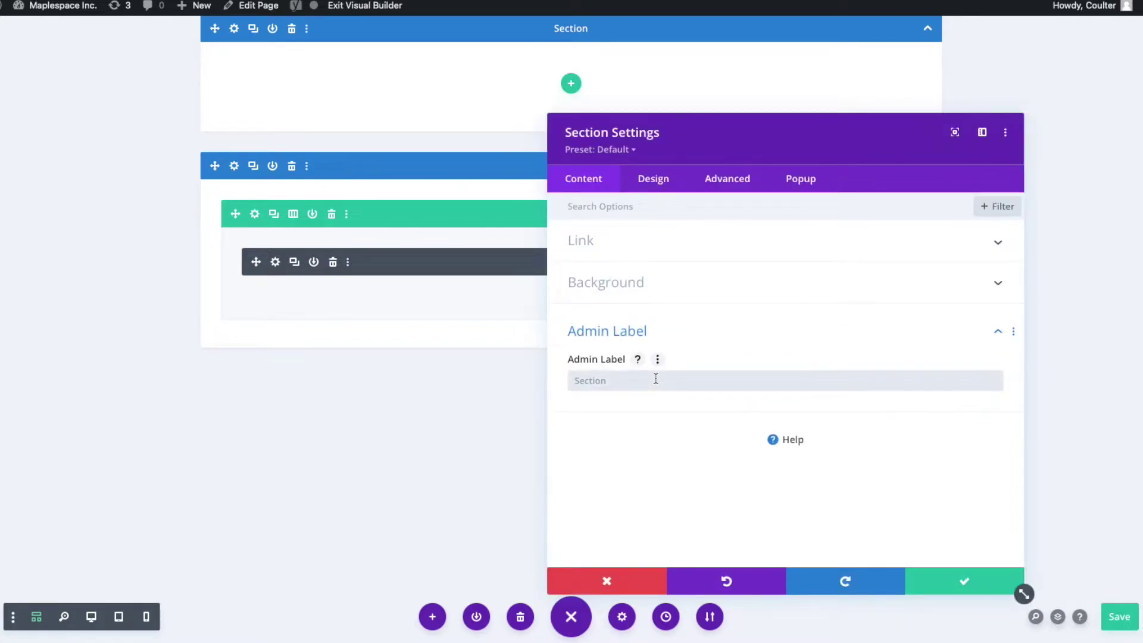
pyautogui.write('Floating Top-Left Nav')
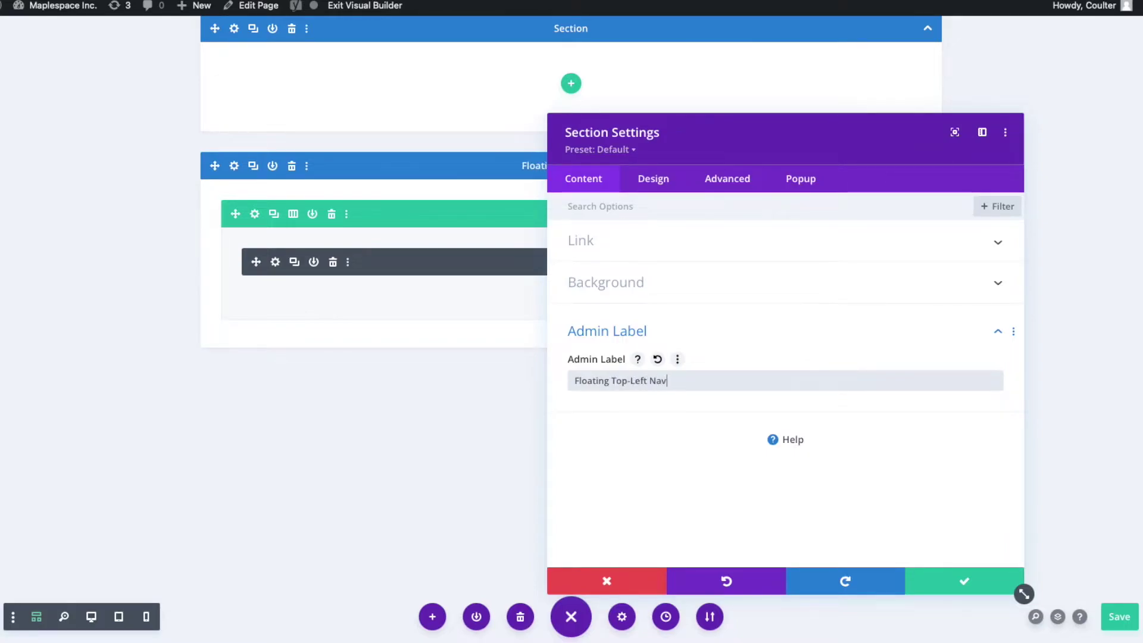
pyautogui.click(964, 586)
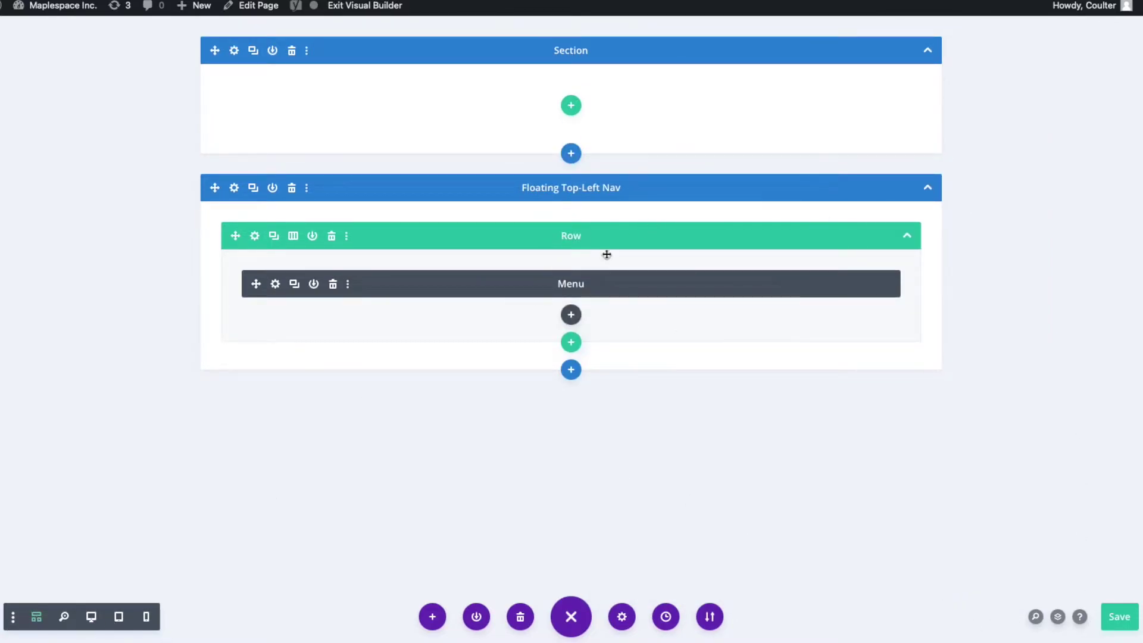
pyautogui.click(90, 618)
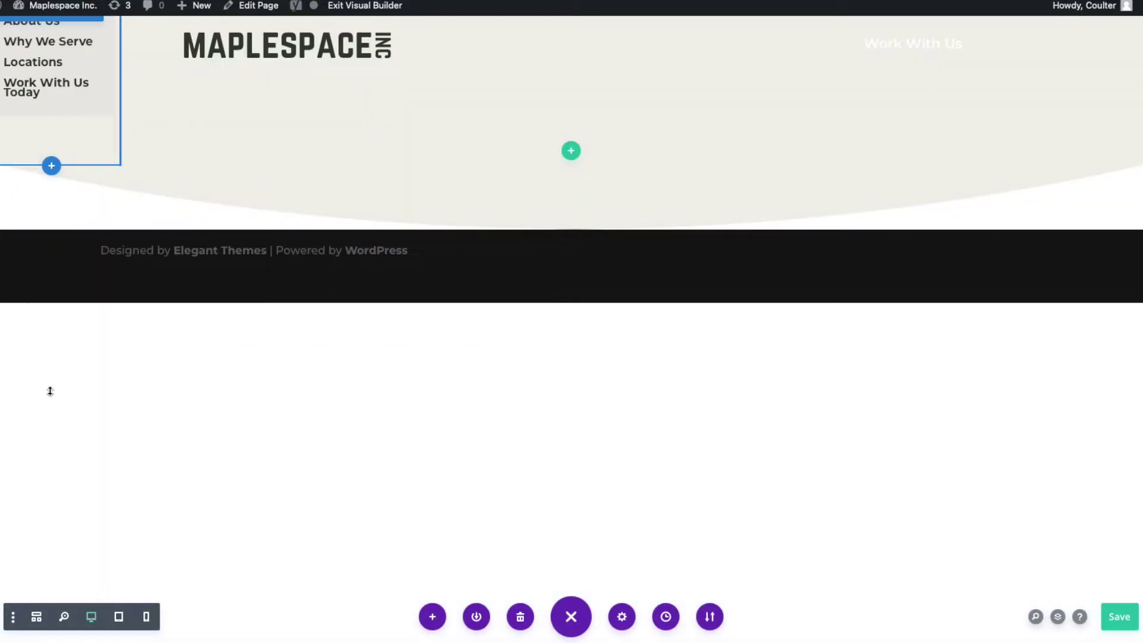
pyautogui.click(36, 617)
# - In the nav section's Main Element custom CSS, set the top offset to 20px
pyautogui.click(234, 166)
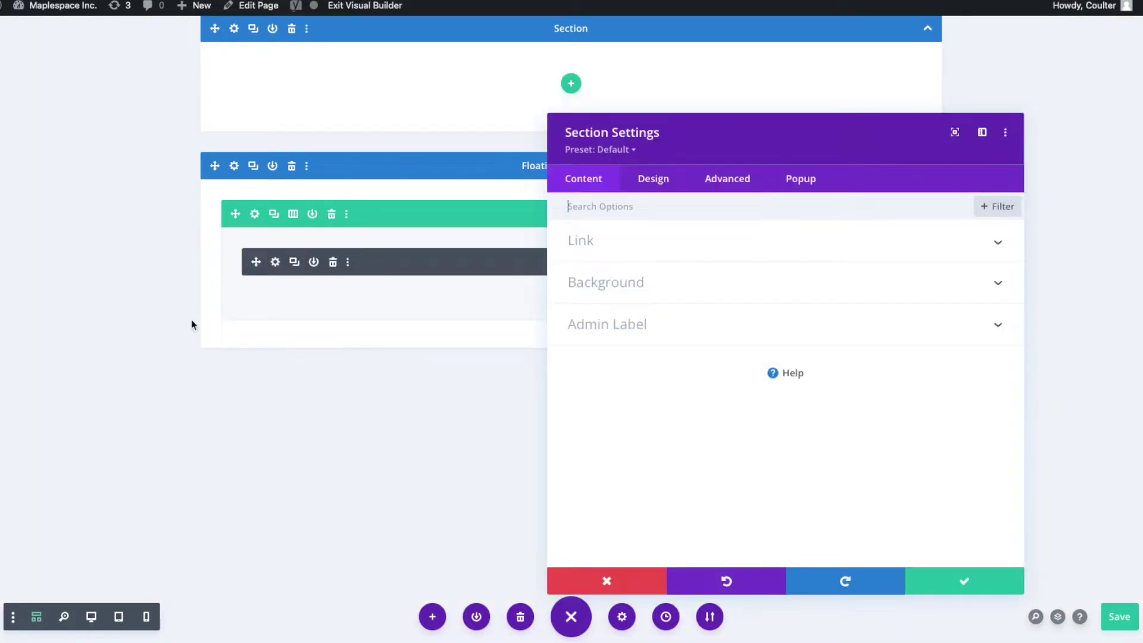
pyautogui.click(91, 617)
pyautogui.moveTo(798, 143); pyautogui.dragTo(638, 97)
pyautogui.click(552, 153)
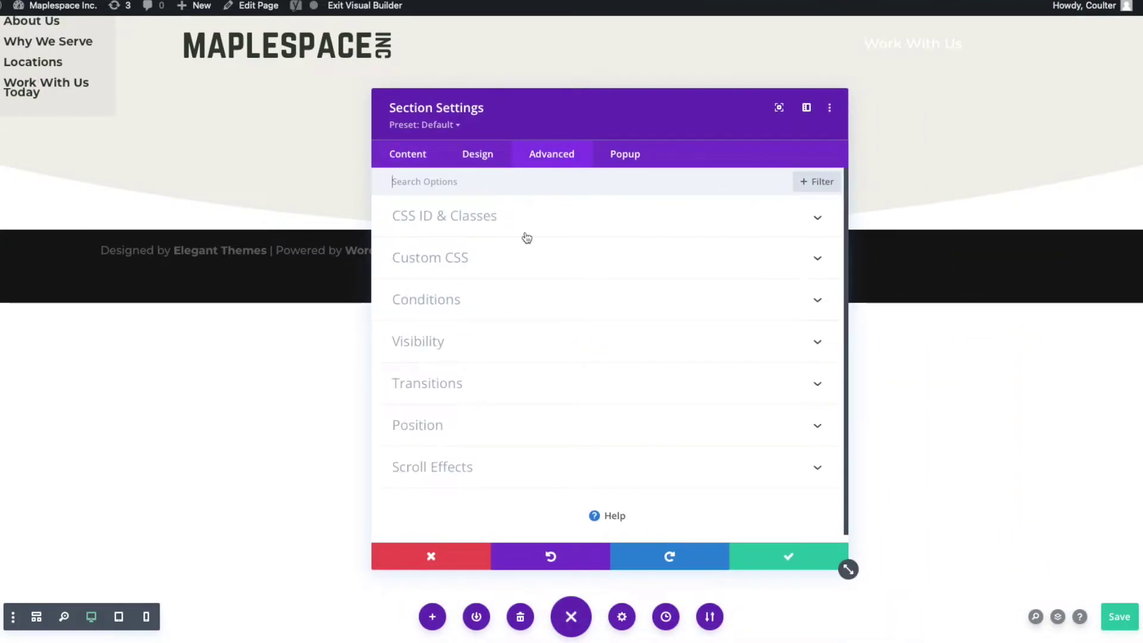
pyautogui.click(499, 257)
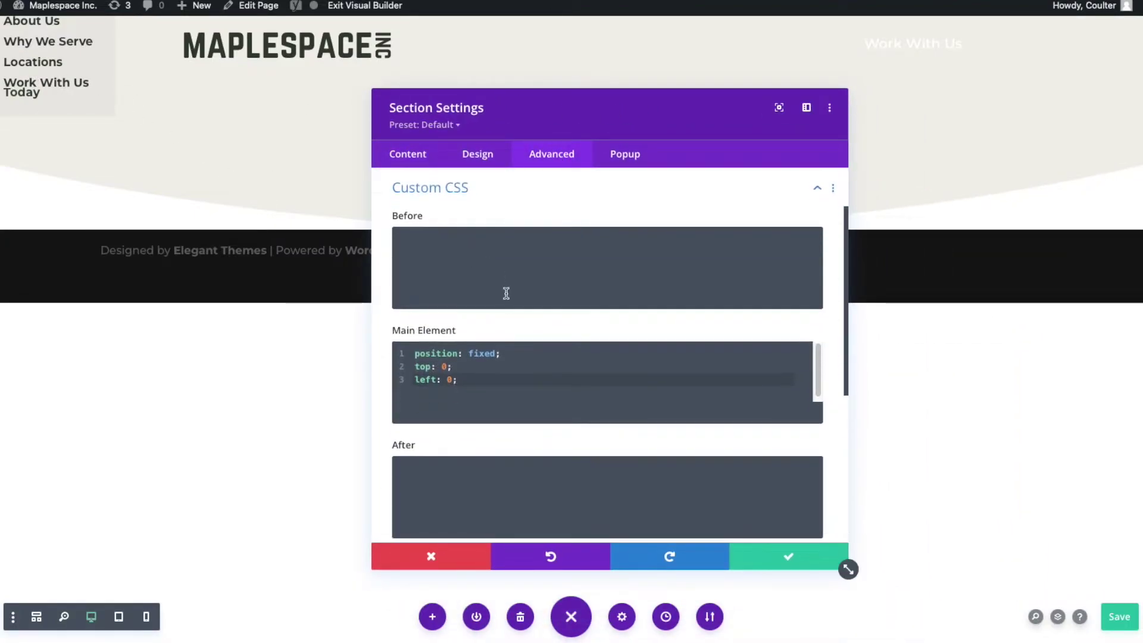
pyautogui.doubleClick(444, 366)
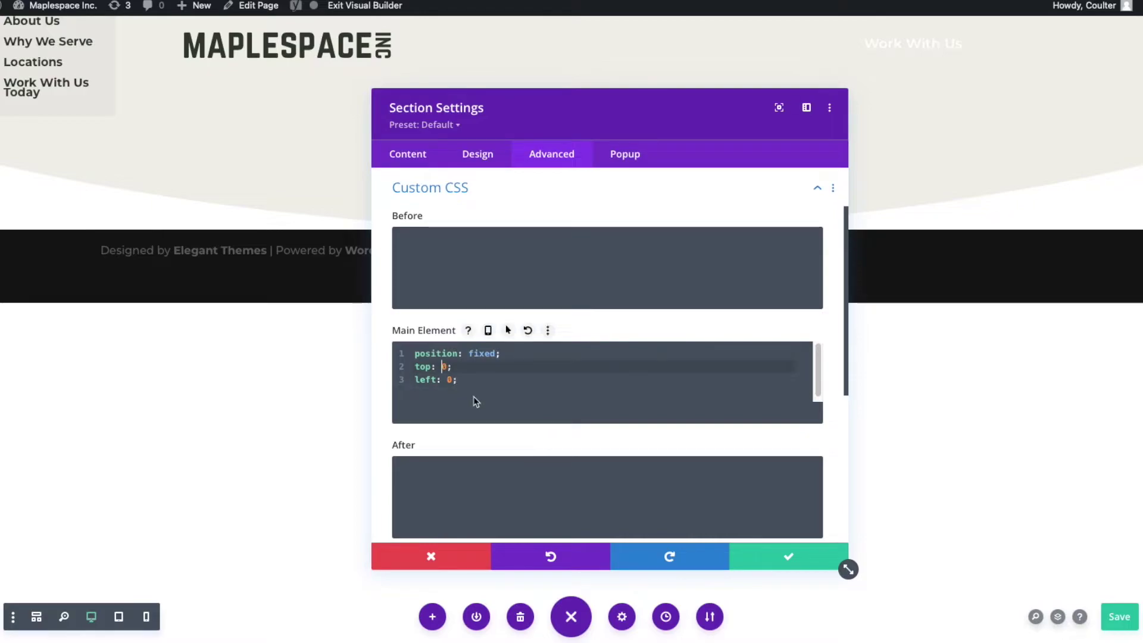
pyautogui.press('Right')
pyautogui.press('BackSpace')
pyautogui.write('10px')
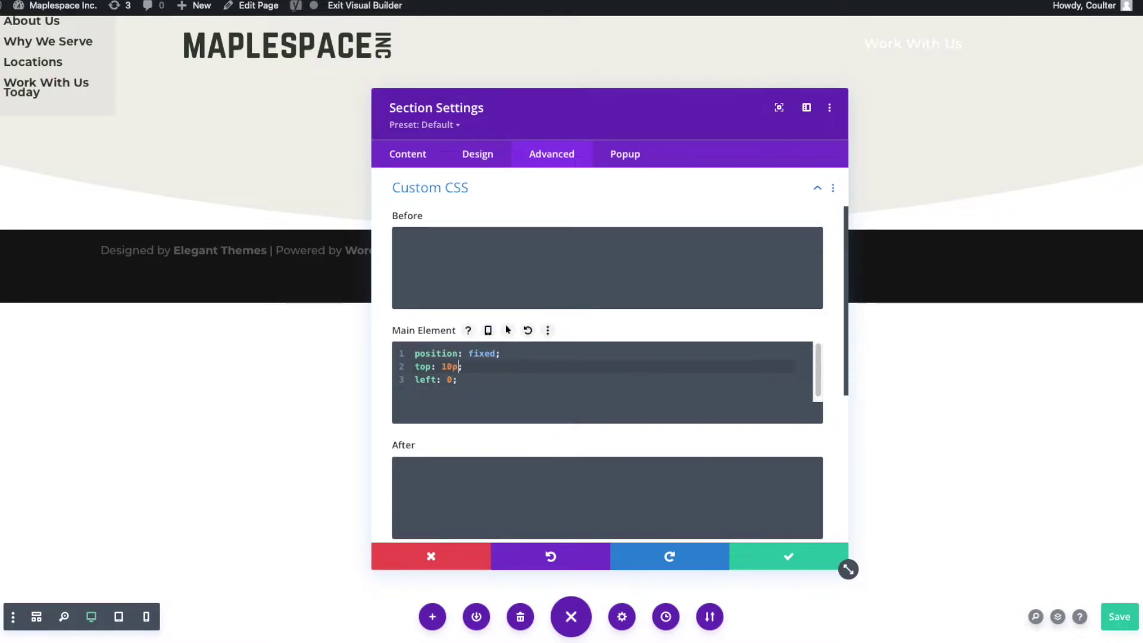
pyautogui.press('Left')
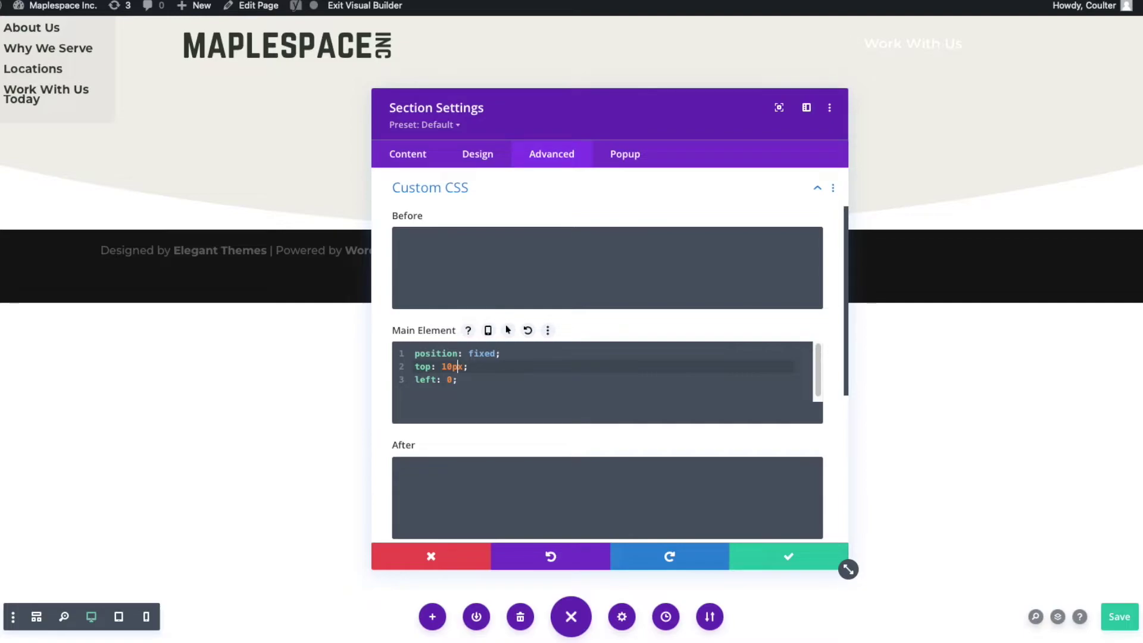
pyautogui.press('Left')
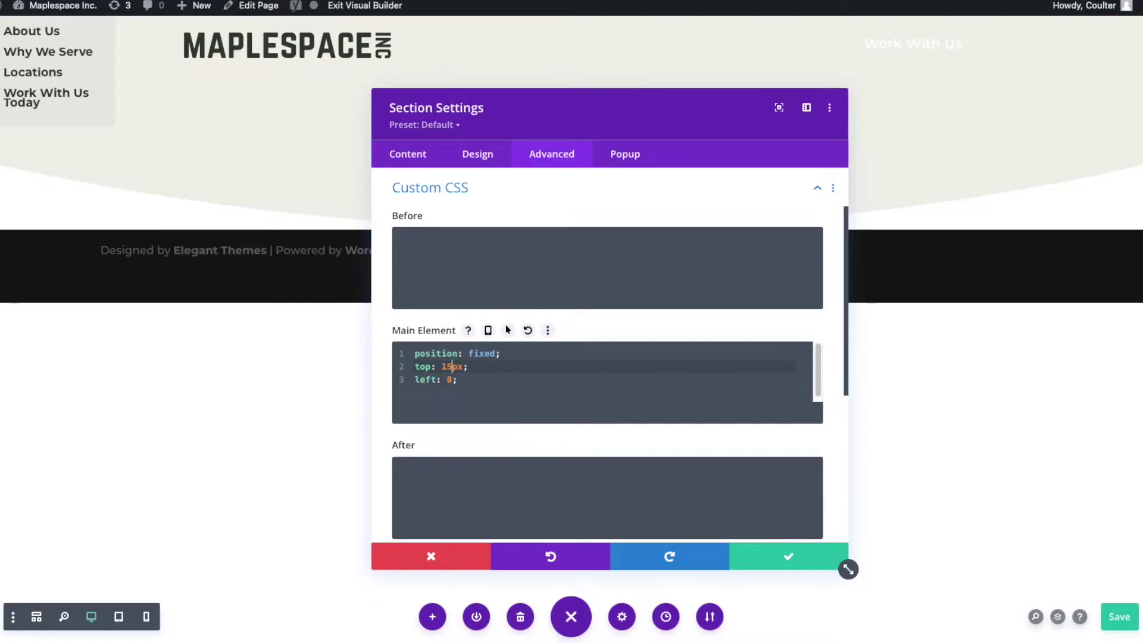
pyautogui.press('BackSpace')
pyautogui.press('BackSpace')
pyautogui.write('20')
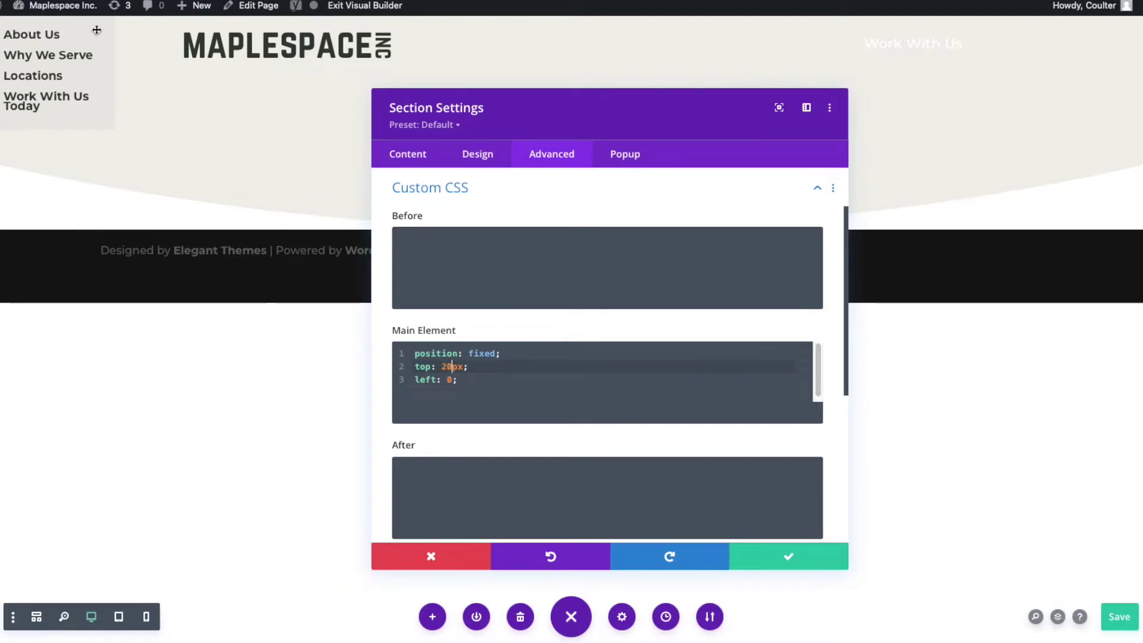
# - Set the left offset to -10px and save the section's custom CSS
pyautogui.click(454, 395)
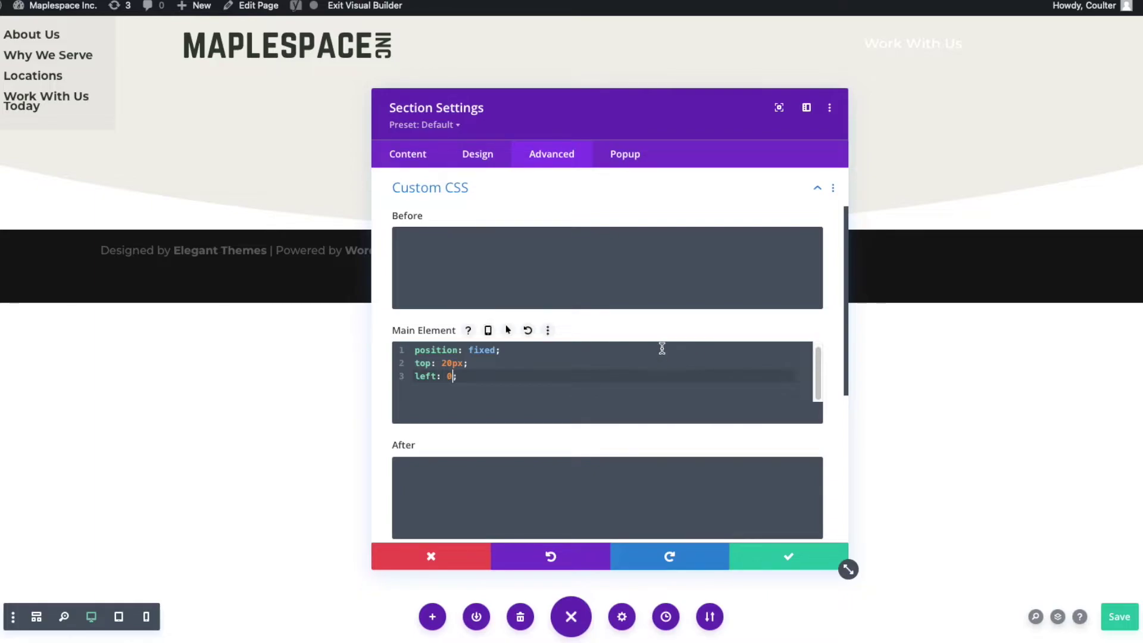
pyautogui.press('BackSpace')
pyautogui.write('-5px')
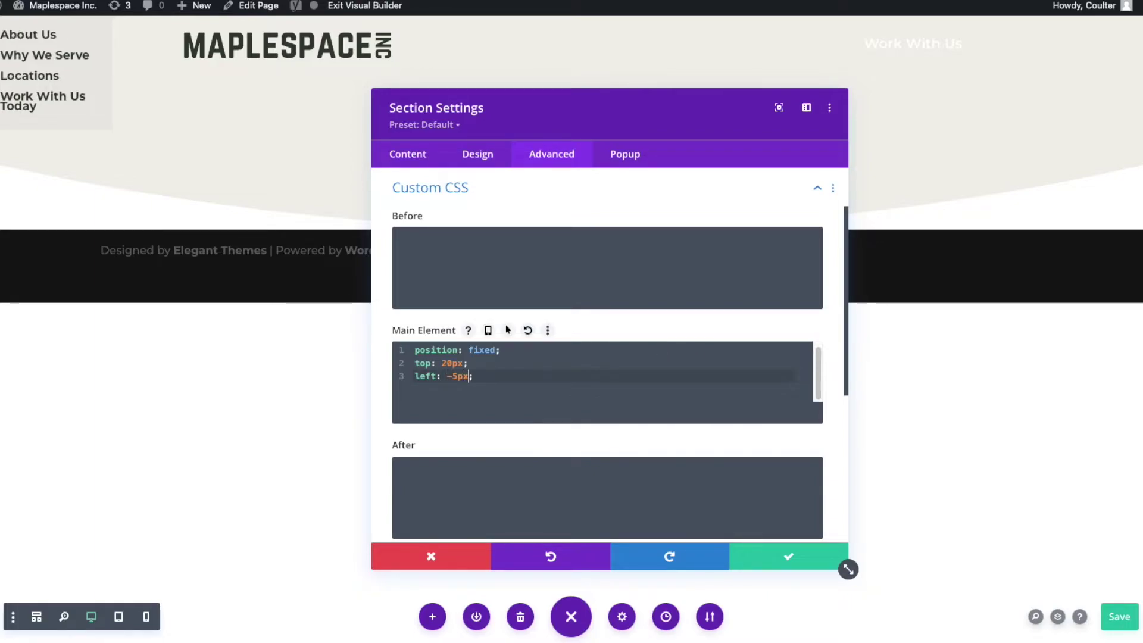
pyautogui.press('BackSpace')
pyautogui.write('10')
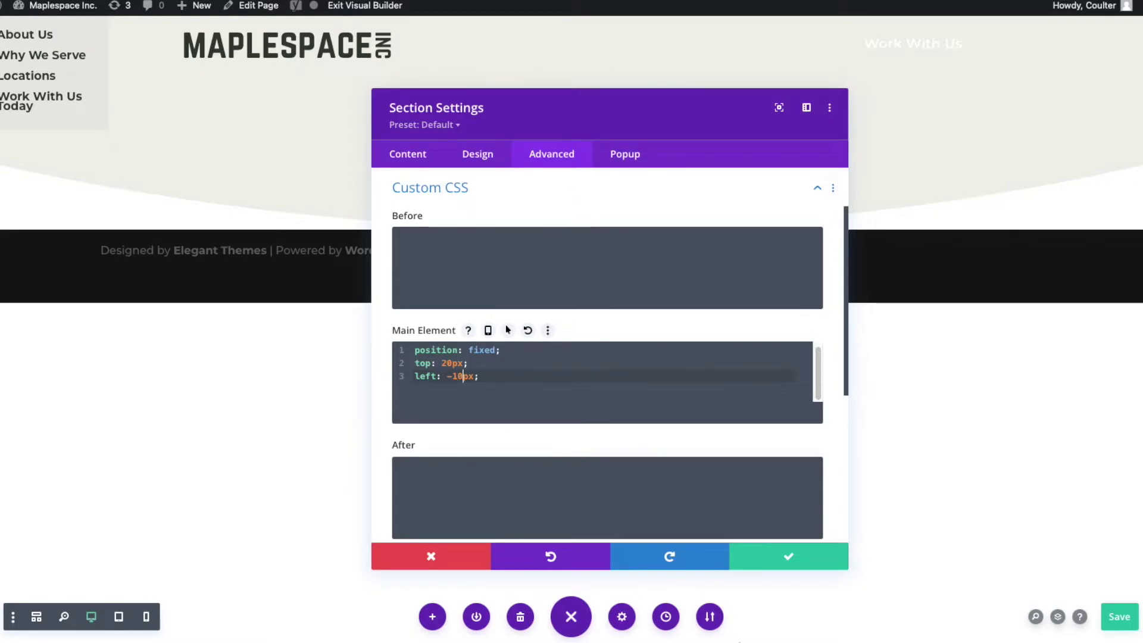
pyautogui.click(784, 563)
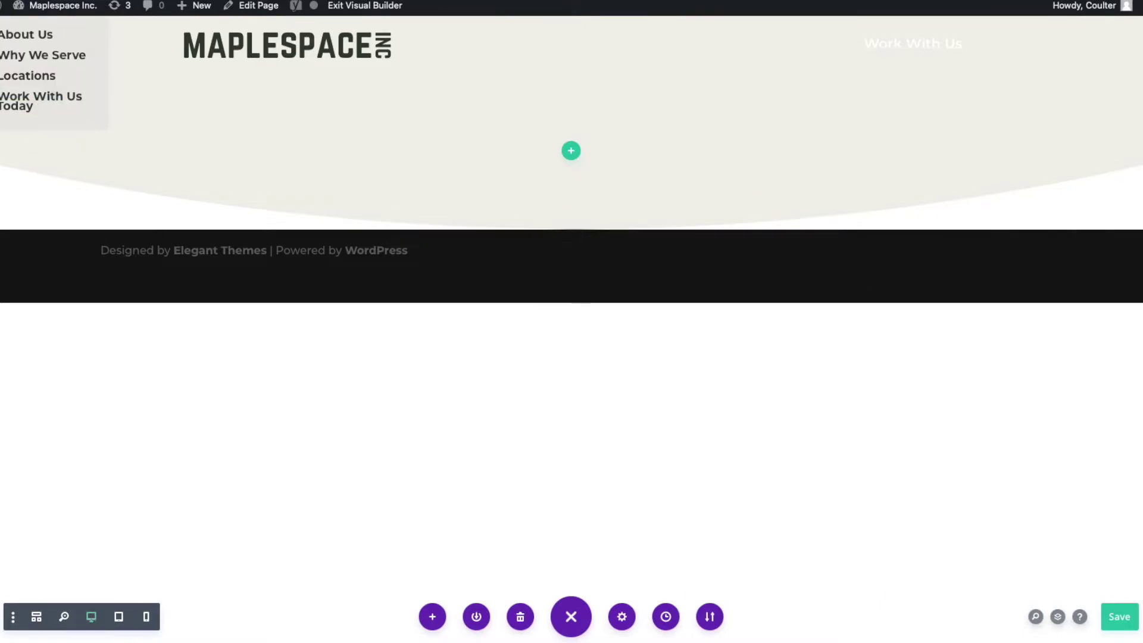
# - Add a custom link 'Example' with URL # to the Example CTA Menu
pyautogui.click(714, 0)
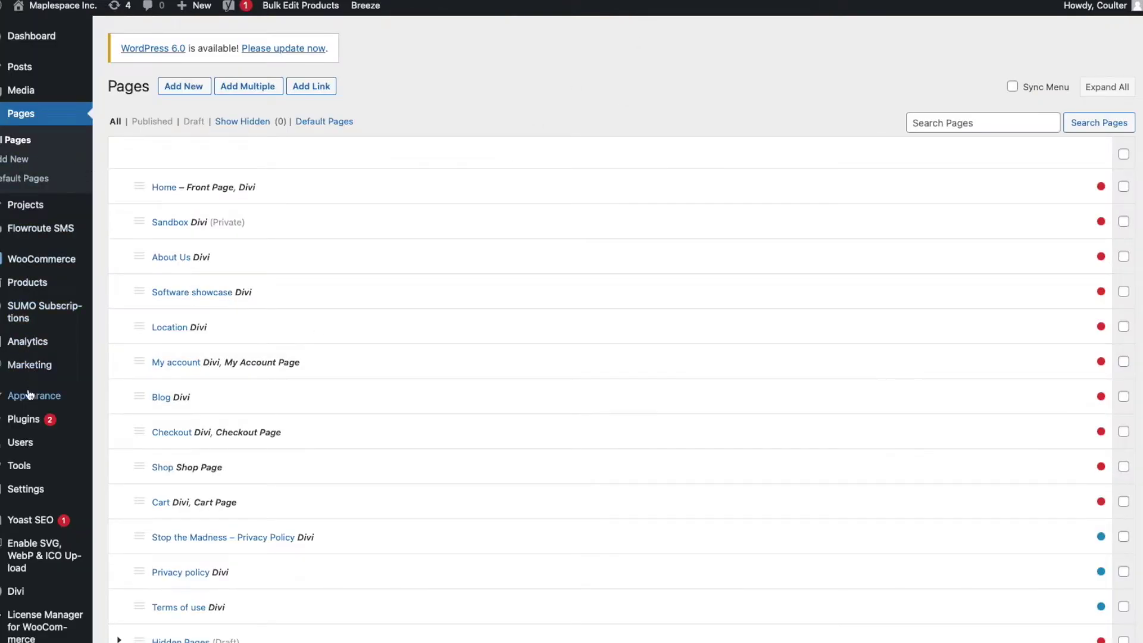
pyautogui.moveTo(56, 393)
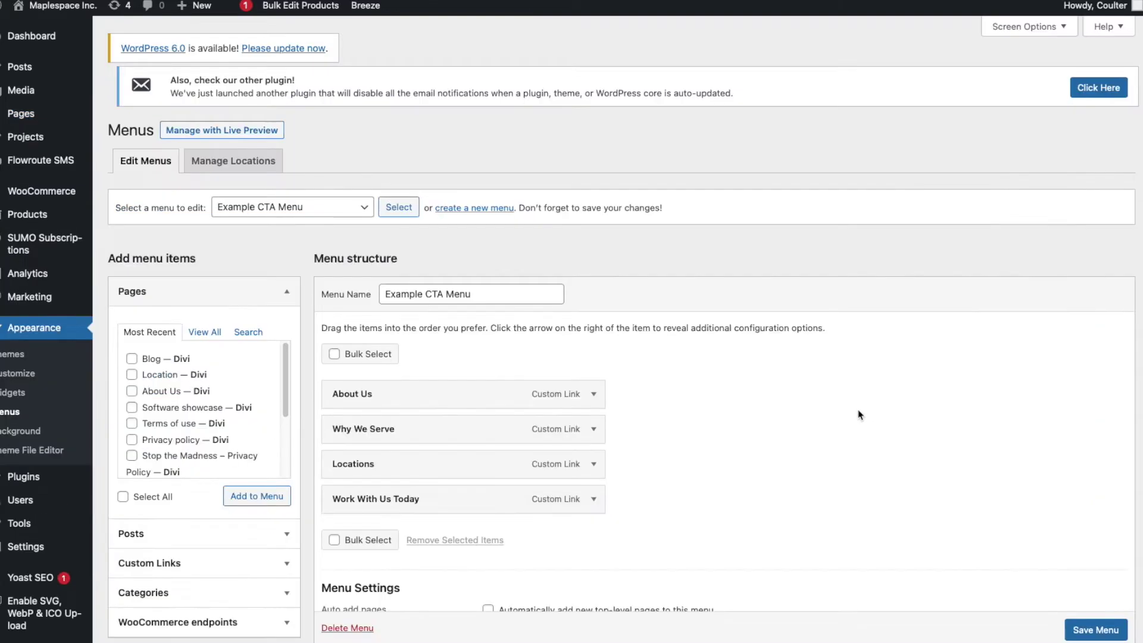
pyautogui.scroll(-1, 714, 513)
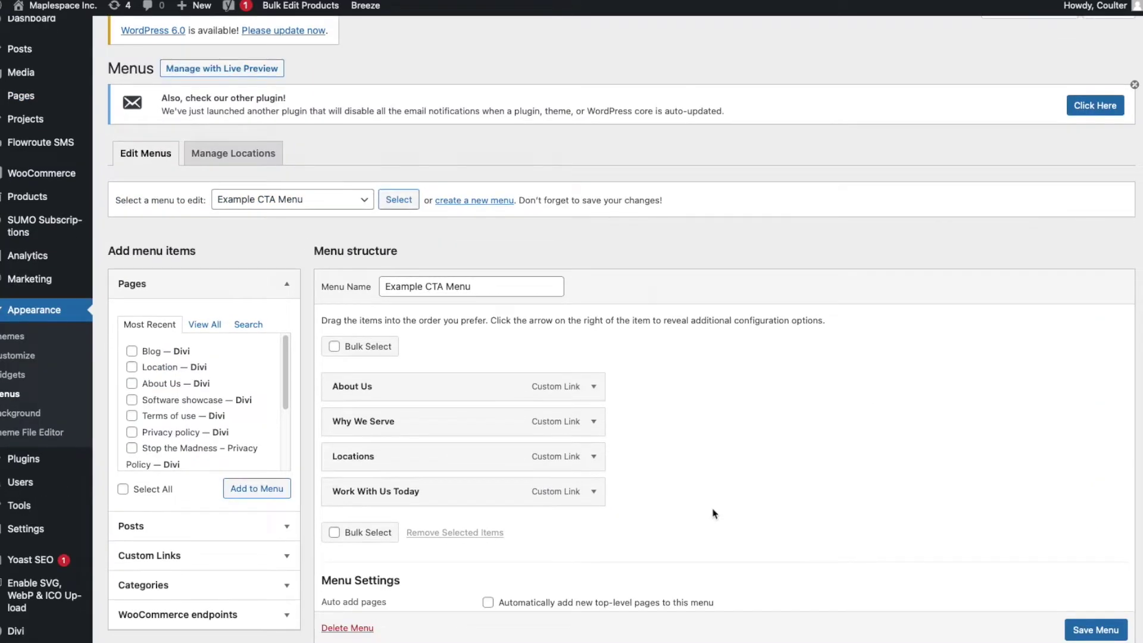
pyautogui.scroll(-3, 702, 489)
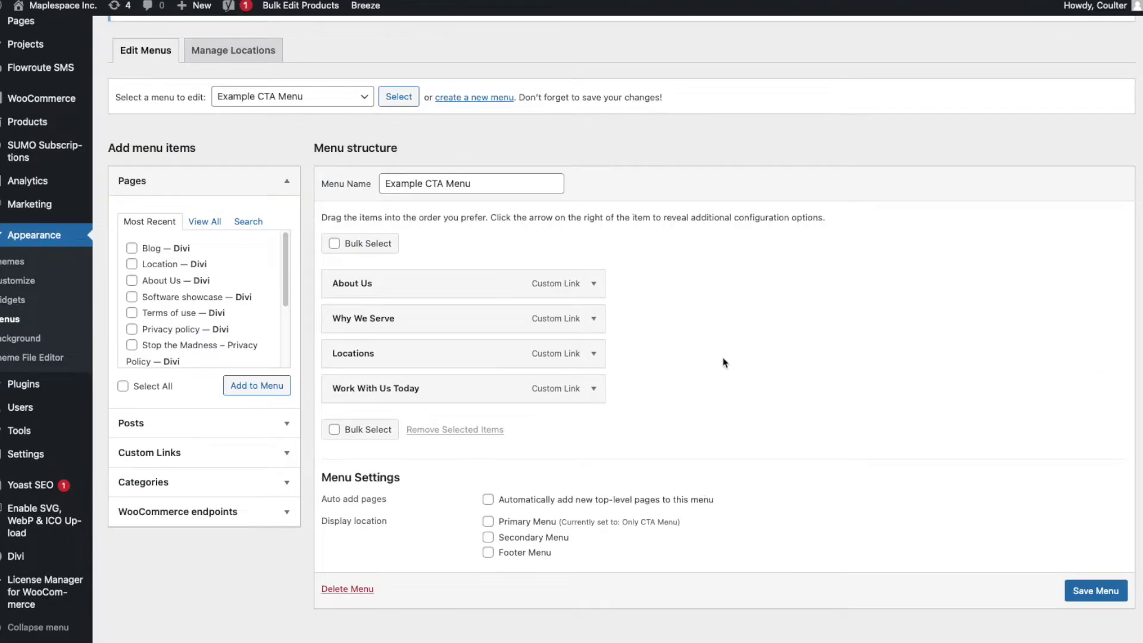
pyautogui.click(215, 452)
pyautogui.click(216, 284)
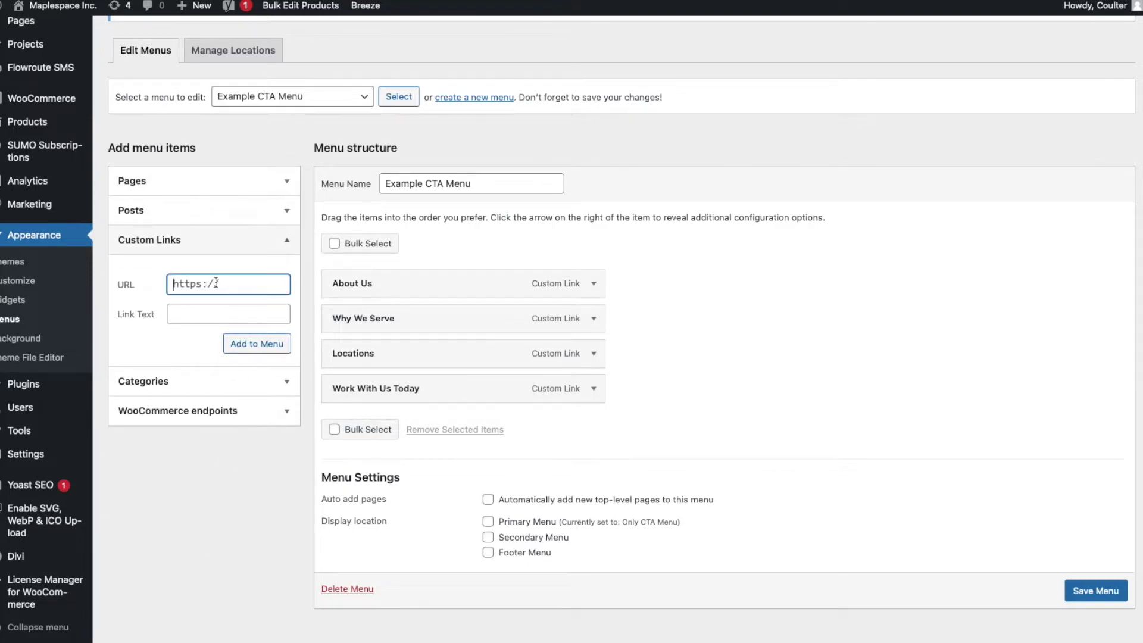
pyautogui.write('#')
pyautogui.click(238, 316)
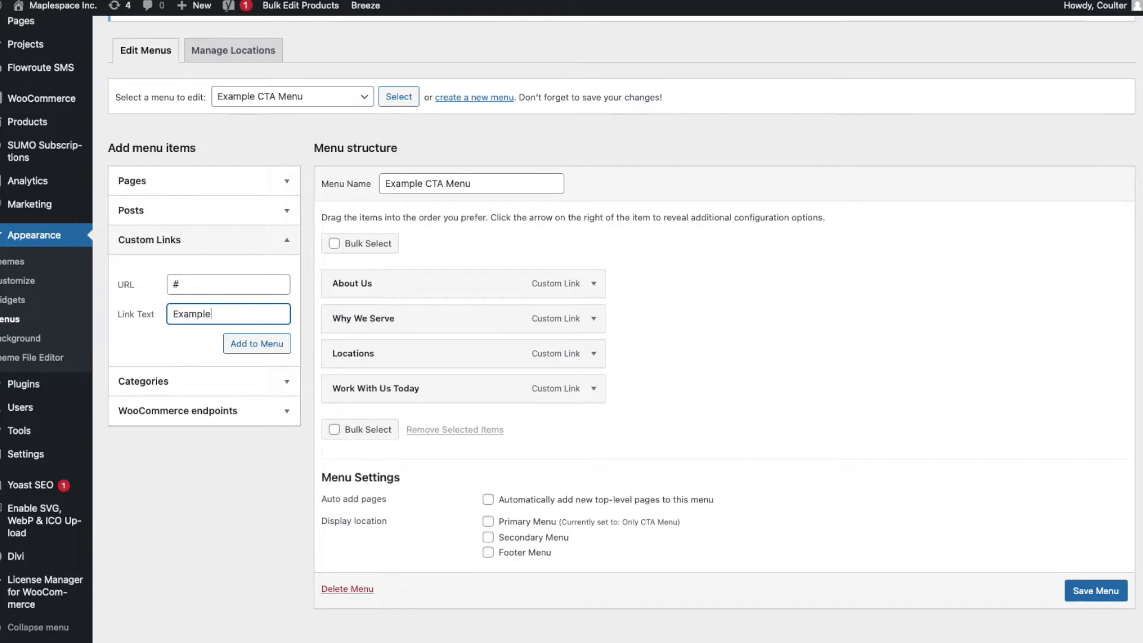
pyautogui.click(257, 343)
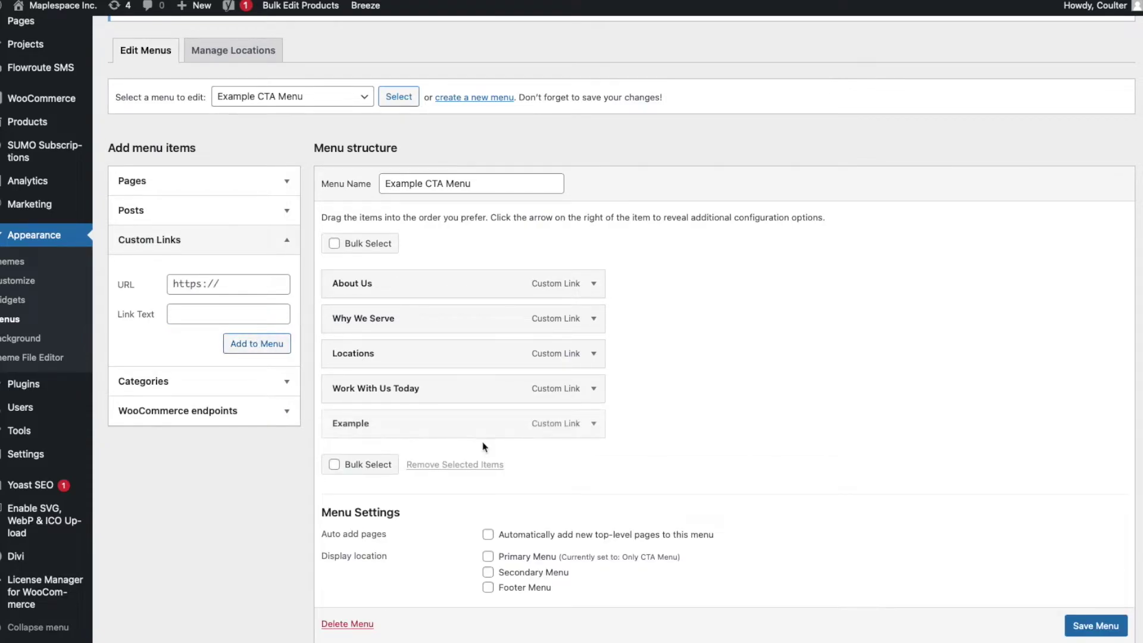
# - Nest Example under Why We Serve and add an 'Example 2' link with URL # below it
pyautogui.moveTo(344, 425); pyautogui.dragTo(355, 347)
pyautogui.click(202, 284)
pyautogui.write('#')
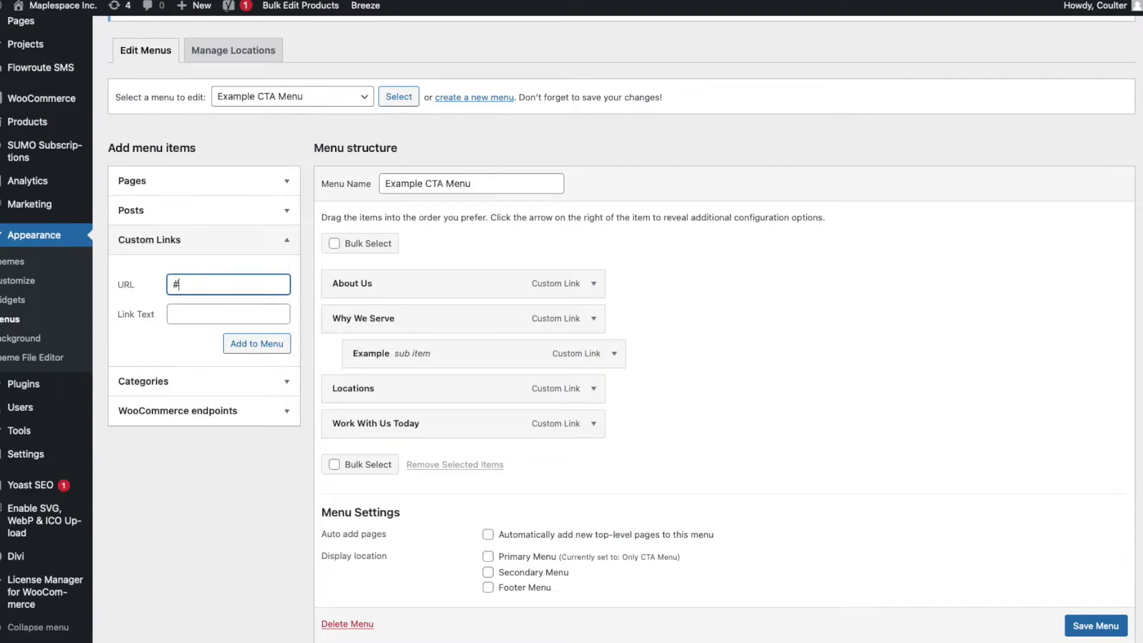
pyautogui.click(173, 306)
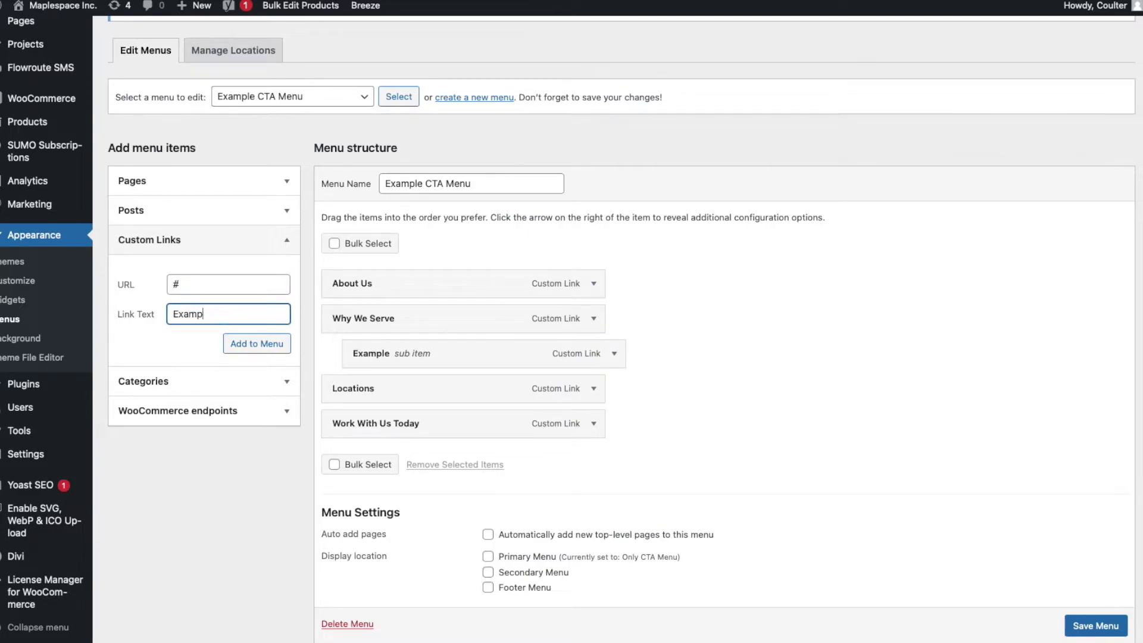
pyautogui.click(238, 344)
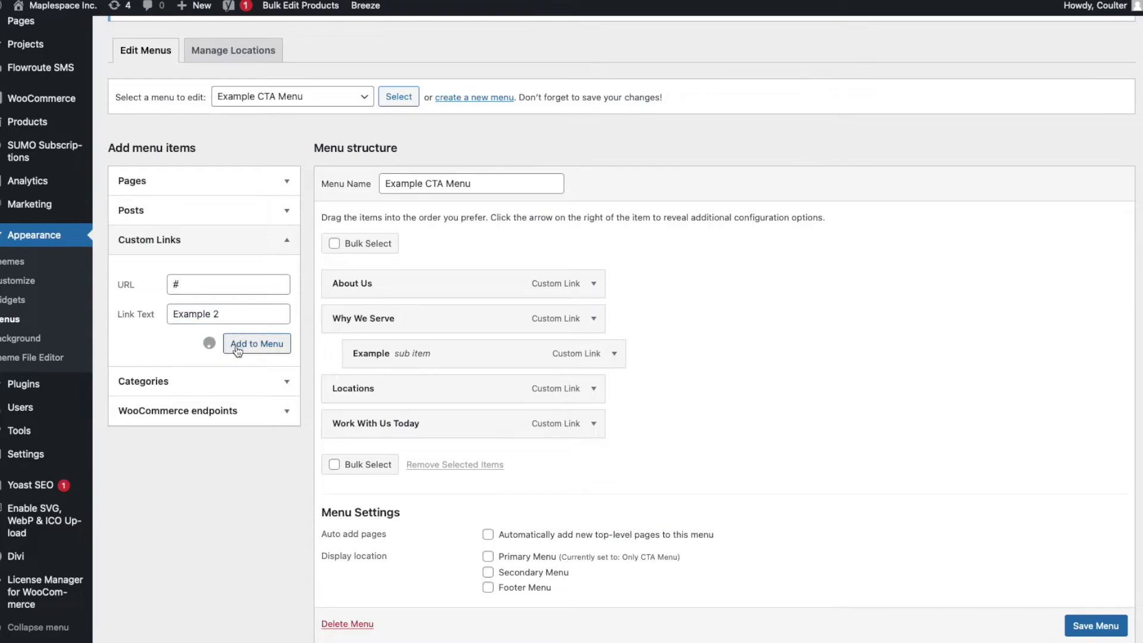
pyautogui.moveTo(365, 454); pyautogui.dragTo(372, 395)
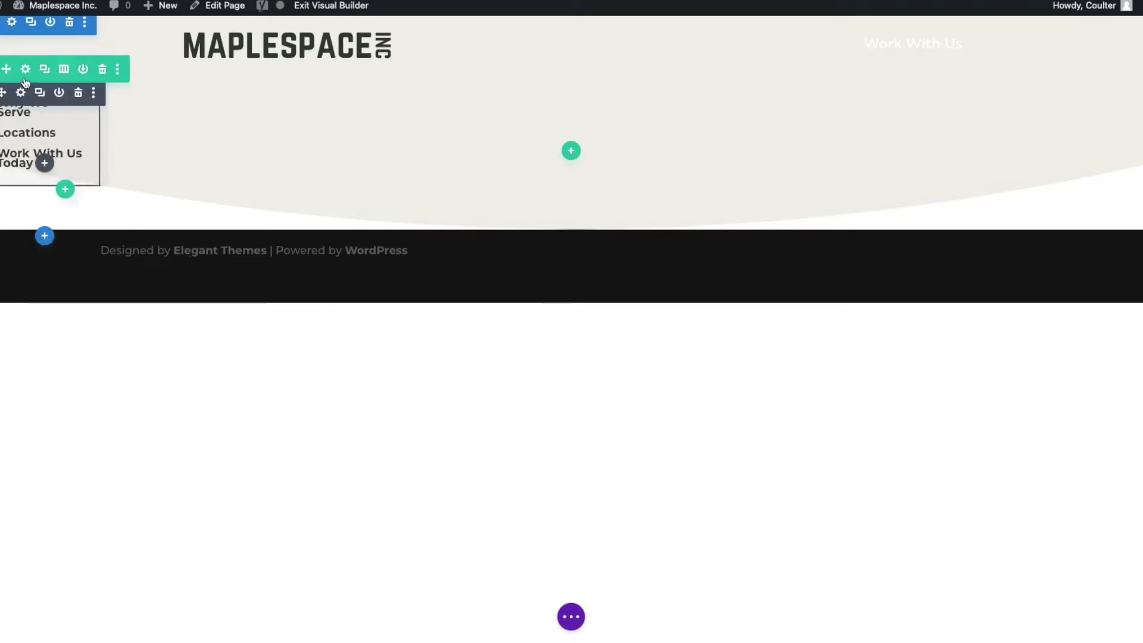
# - Open the menu module's settings, then close them without changes
pyautogui.click(21, 94)
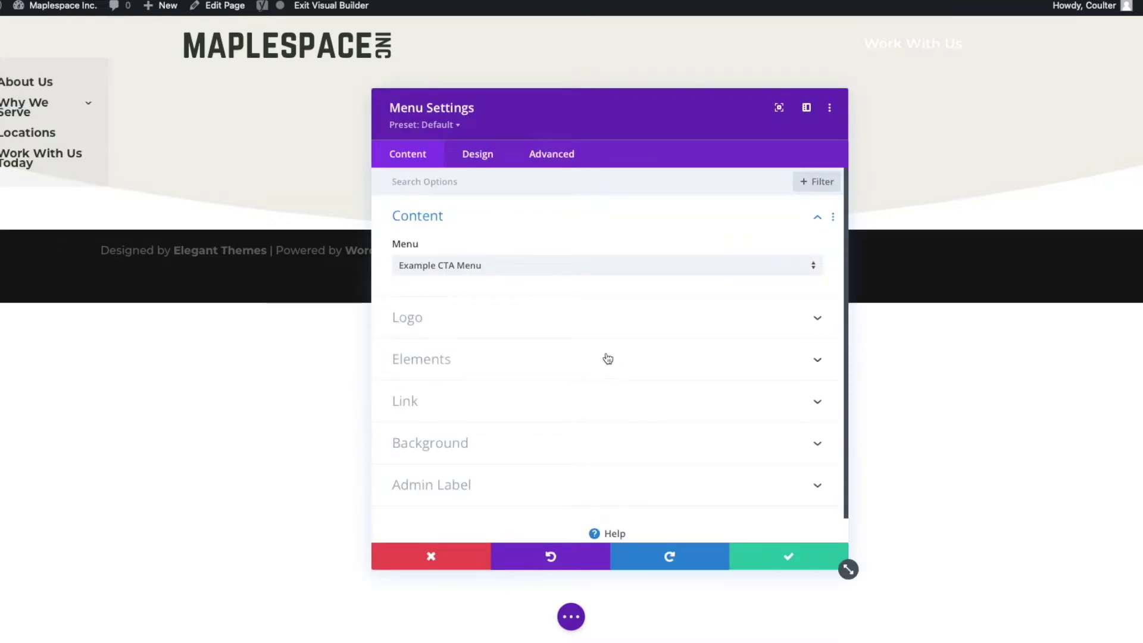
pyautogui.click(439, 557)
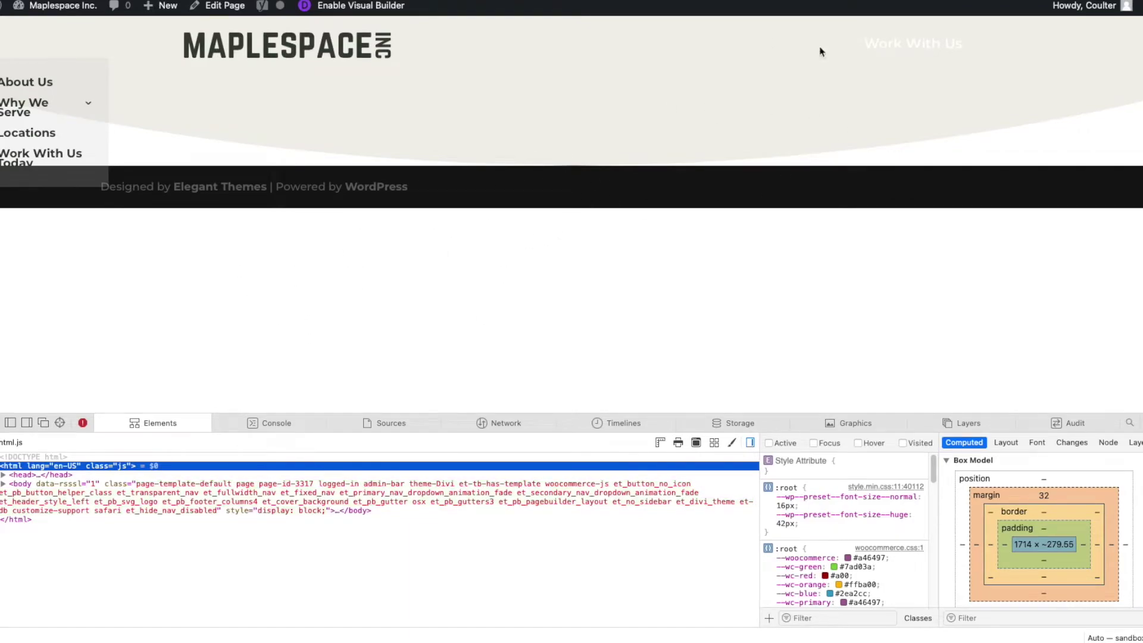
# - Reload the page to pick up the nav changes
pyautogui.press('super+r')
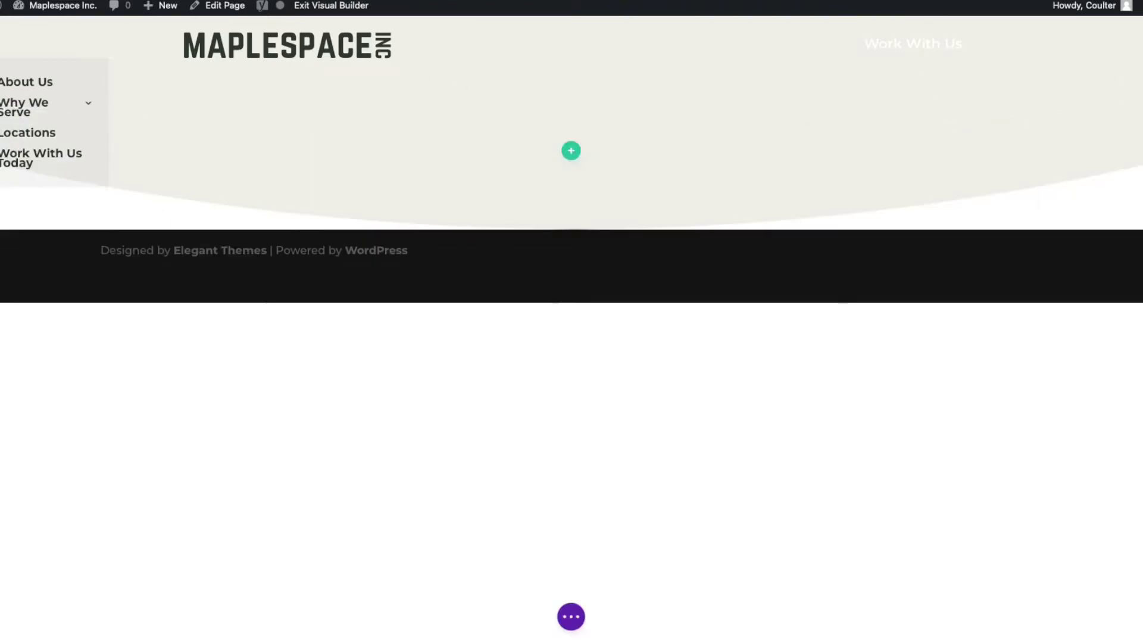
# - Add a new regular section with an empty single-column row below the content
pyautogui.click(570, 229)
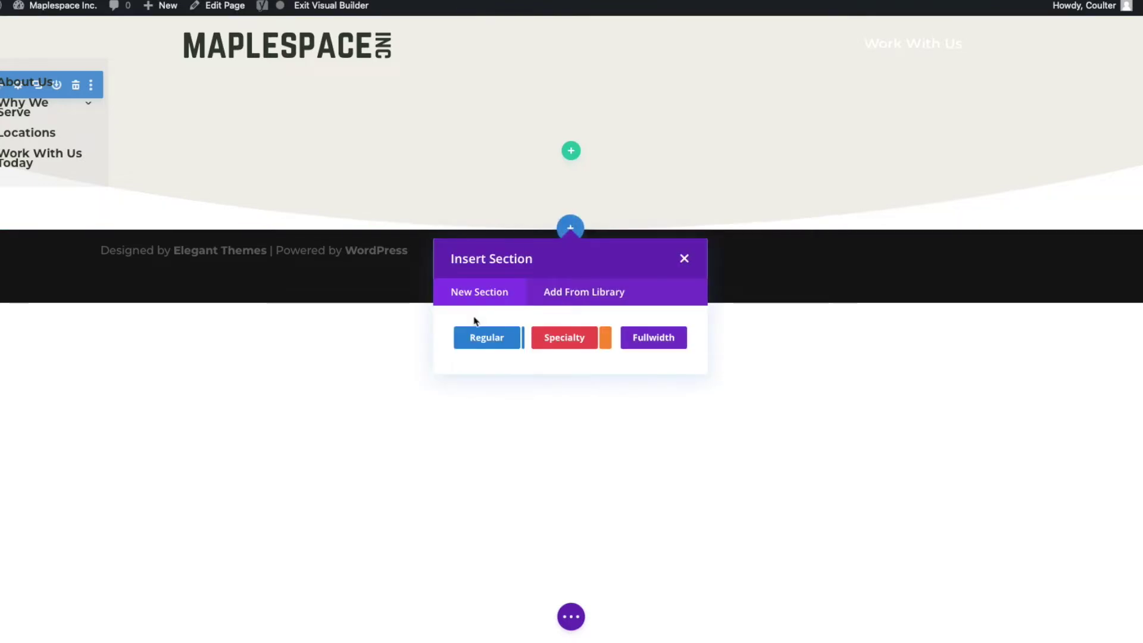
pyautogui.click(477, 335)
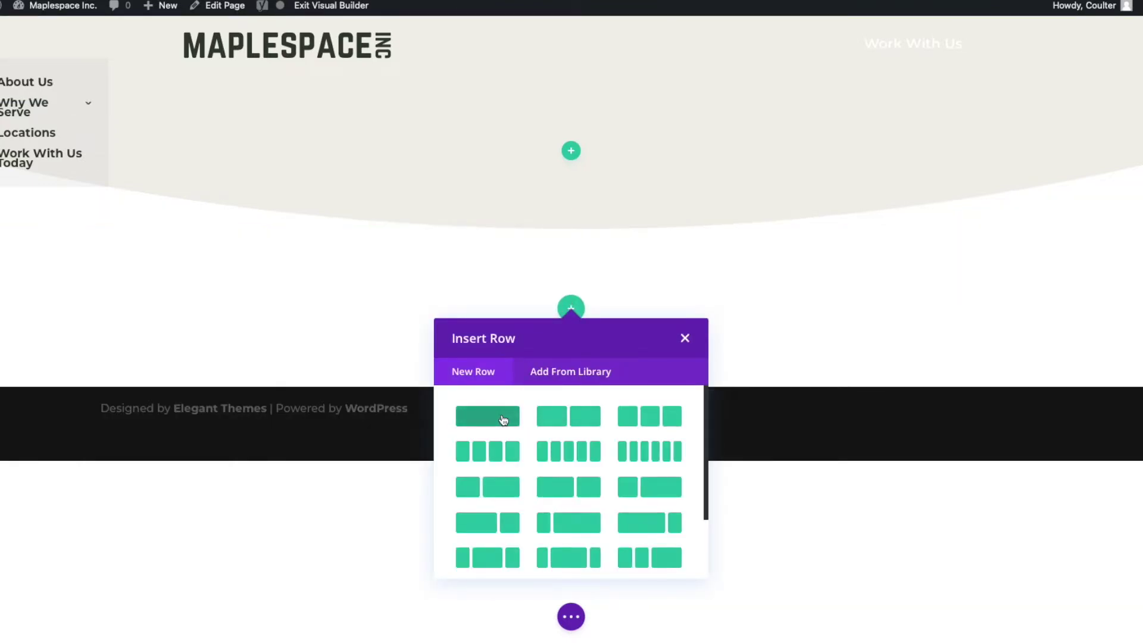
pyautogui.click(506, 416)
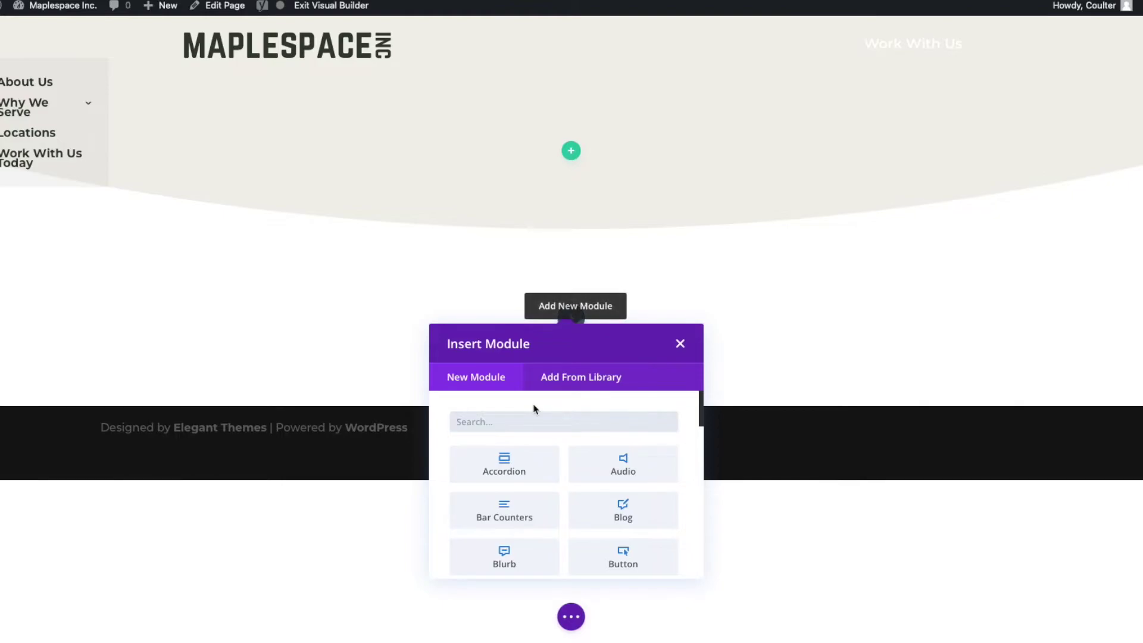
pyautogui.click(680, 343)
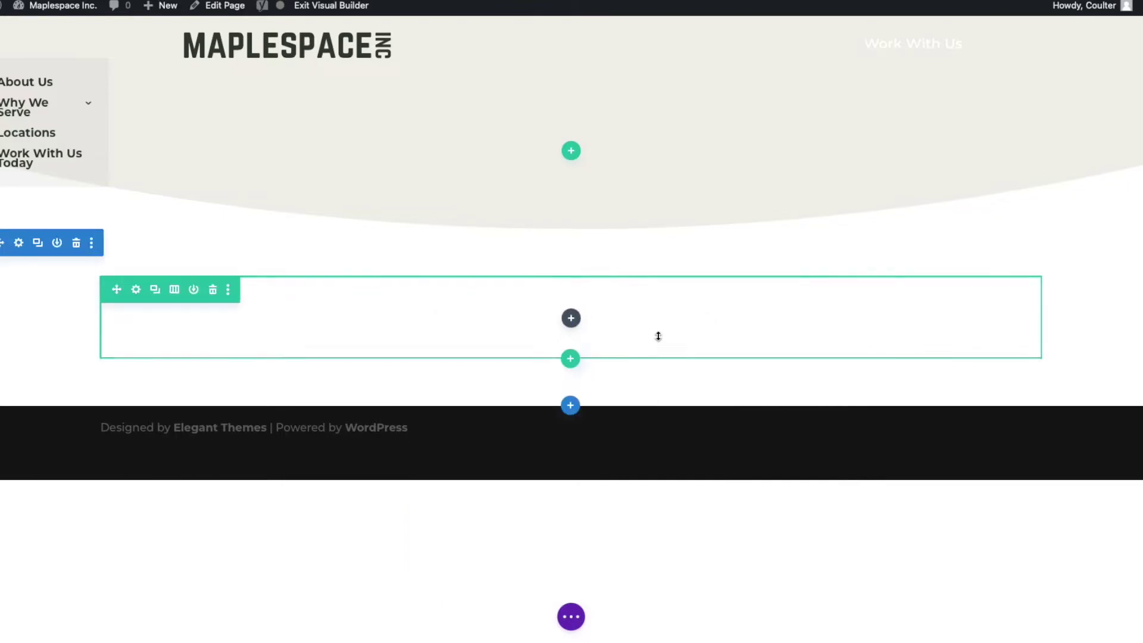
# - Set the empty section's Min Height to 100vw and save the page
pyautogui.click(18, 243)
pyautogui.click(477, 154)
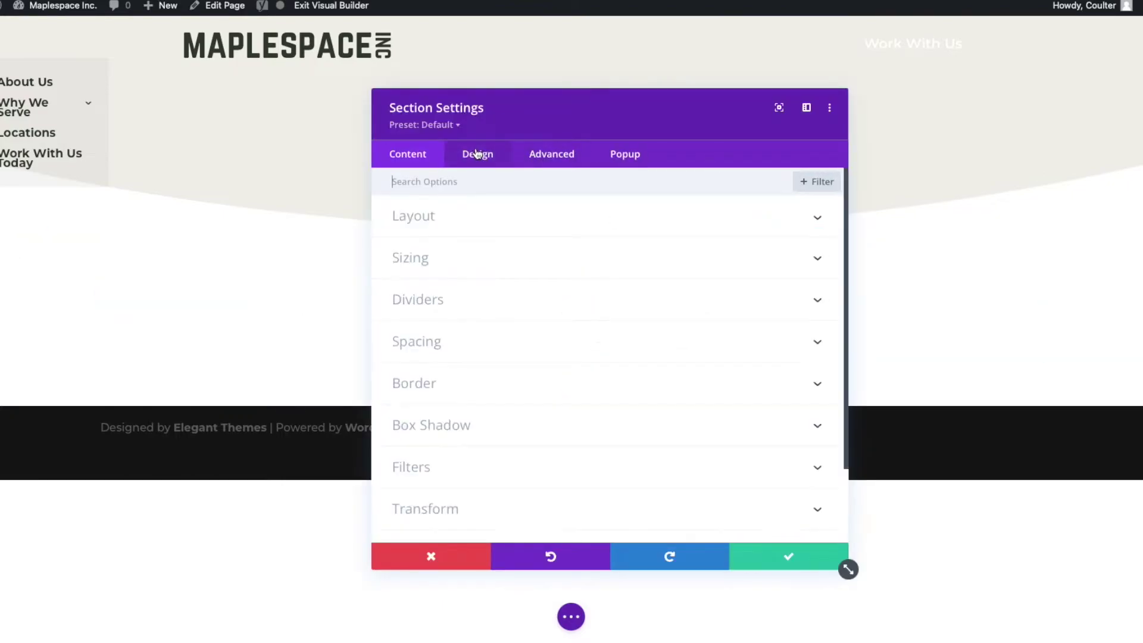
pyautogui.click(445, 263)
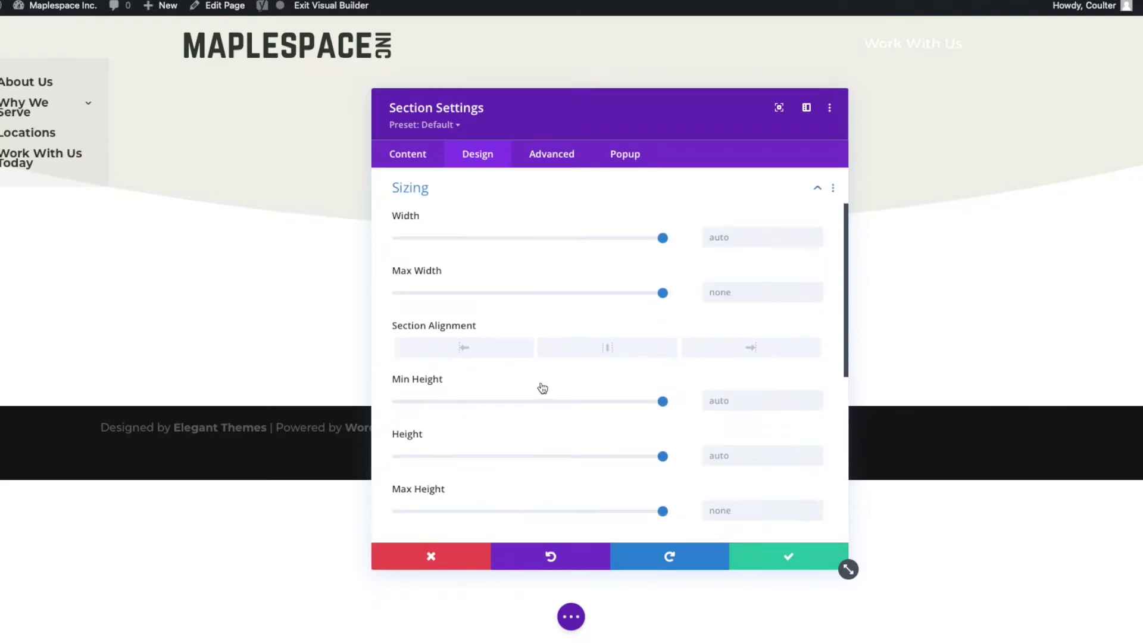
pyautogui.click(730, 398)
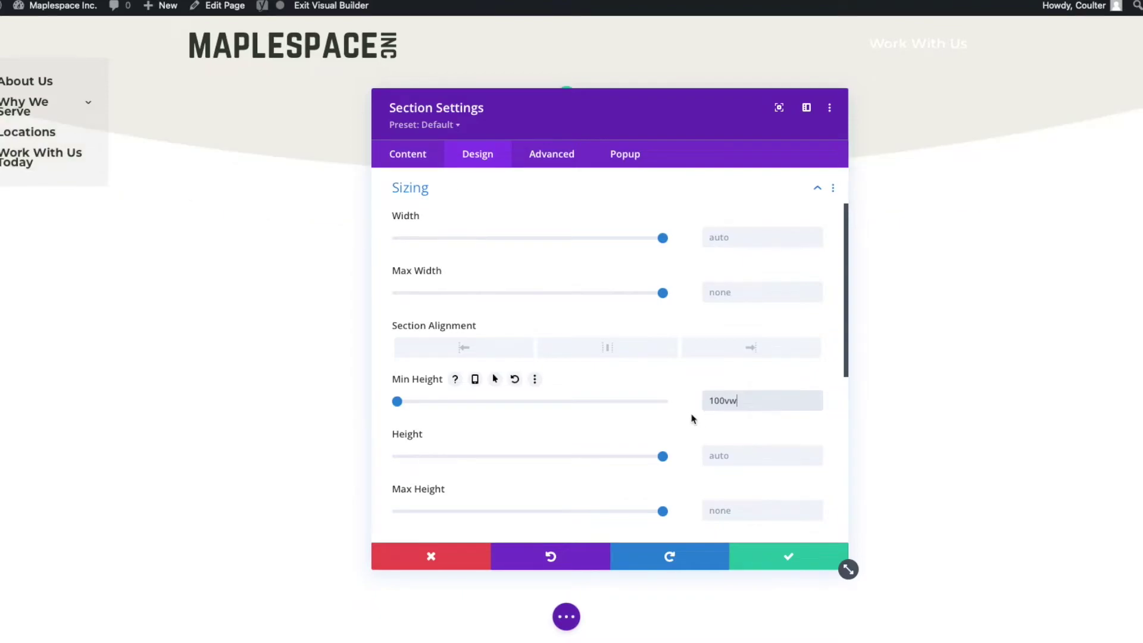
pyautogui.click(791, 560)
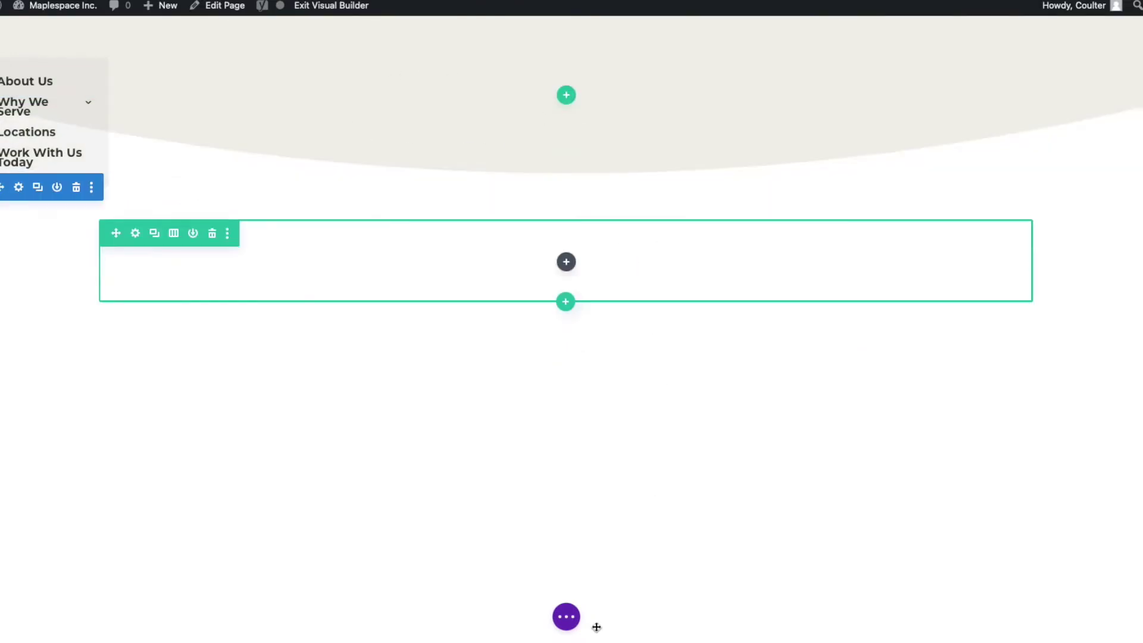
pyautogui.click(568, 614)
pyautogui.click(1113, 618)
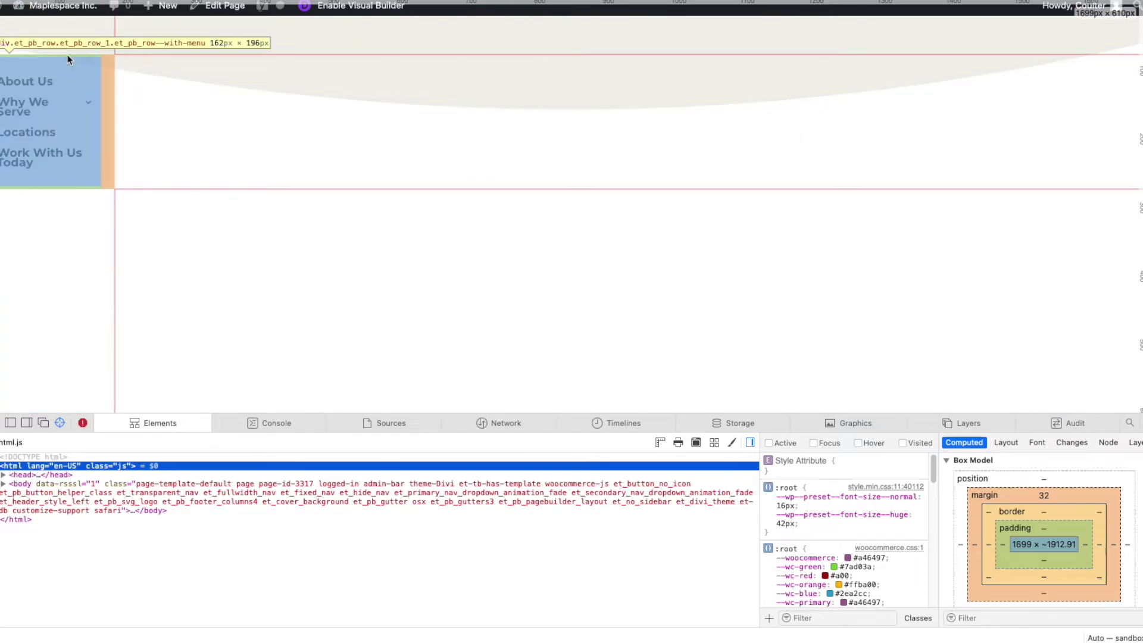
pyautogui.click(66, 63)
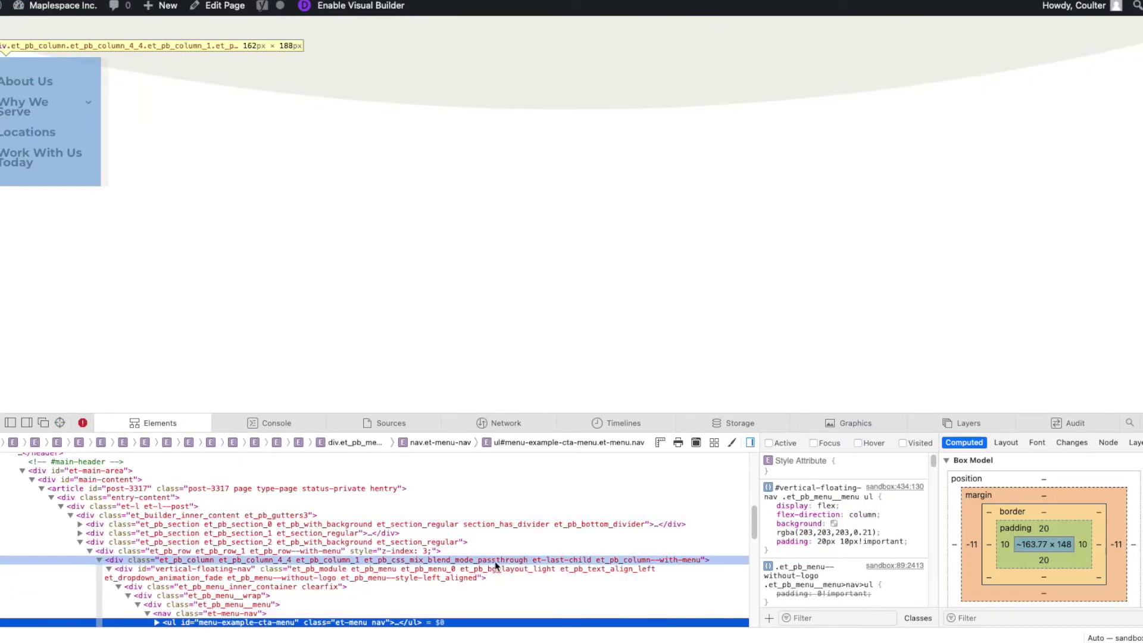
pyautogui.scroll(-1, 381, 559)
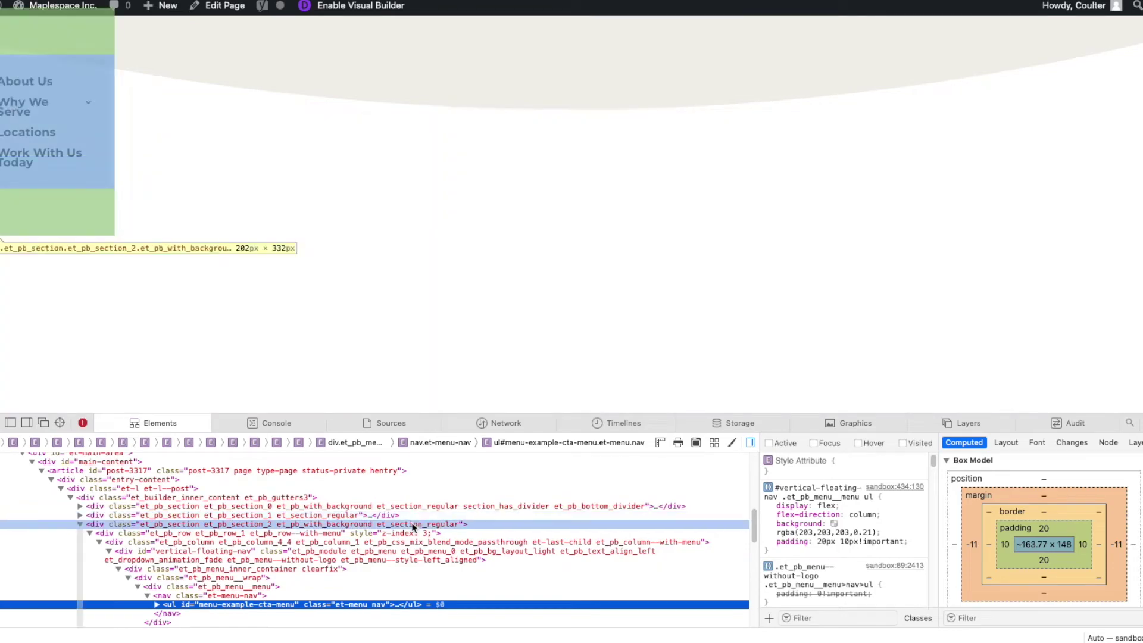
pyautogui.click(413, 528)
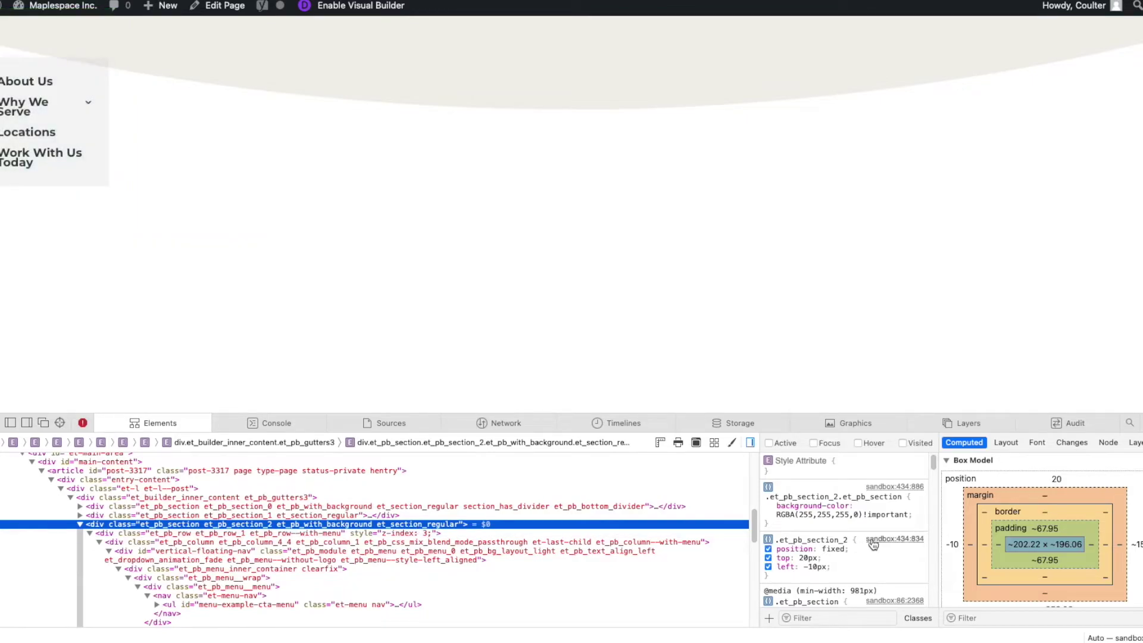
pyautogui.scroll(-3, 855, 520)
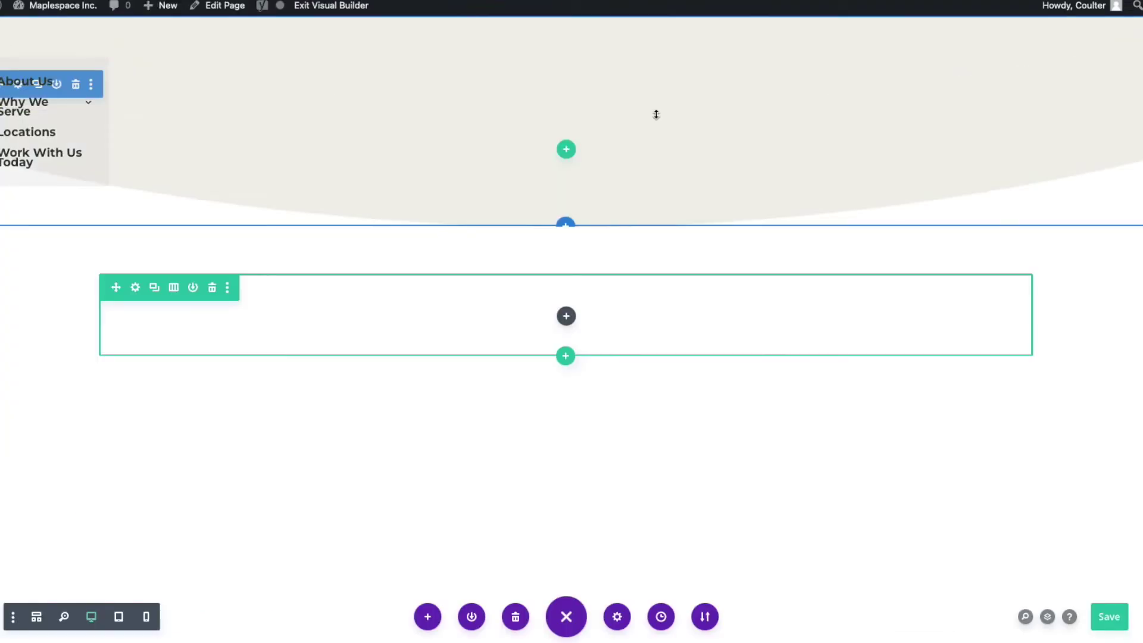
# - In wireframe view, drag the empty section below the Floating Top-Left Nav section
pyautogui.click(36, 617)
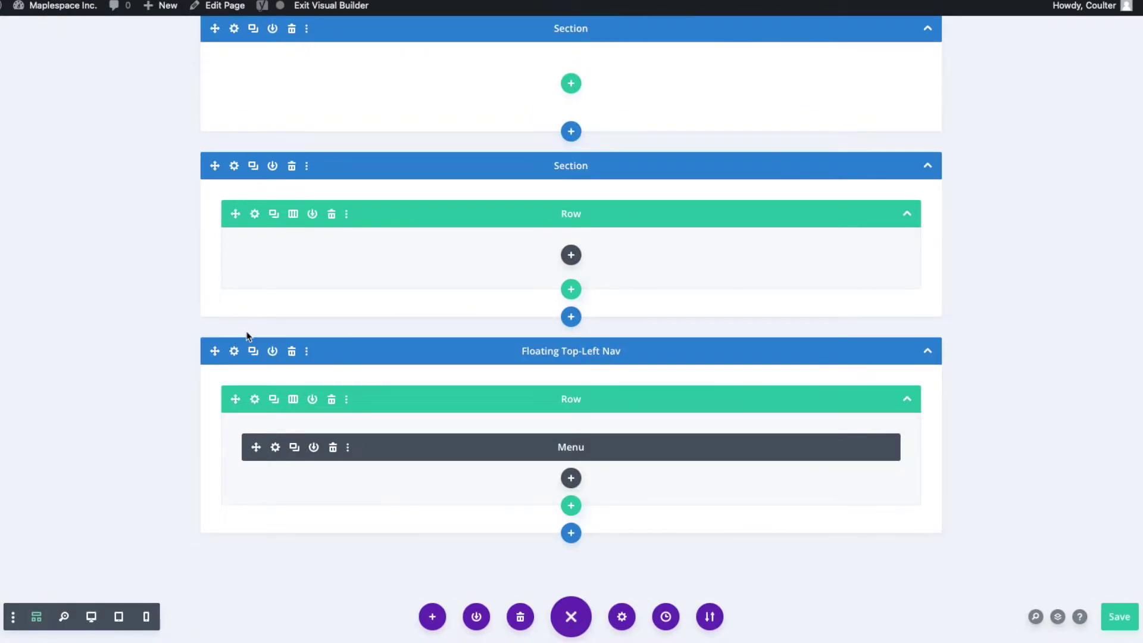
pyautogui.click(234, 351)
pyautogui.click(429, 558)
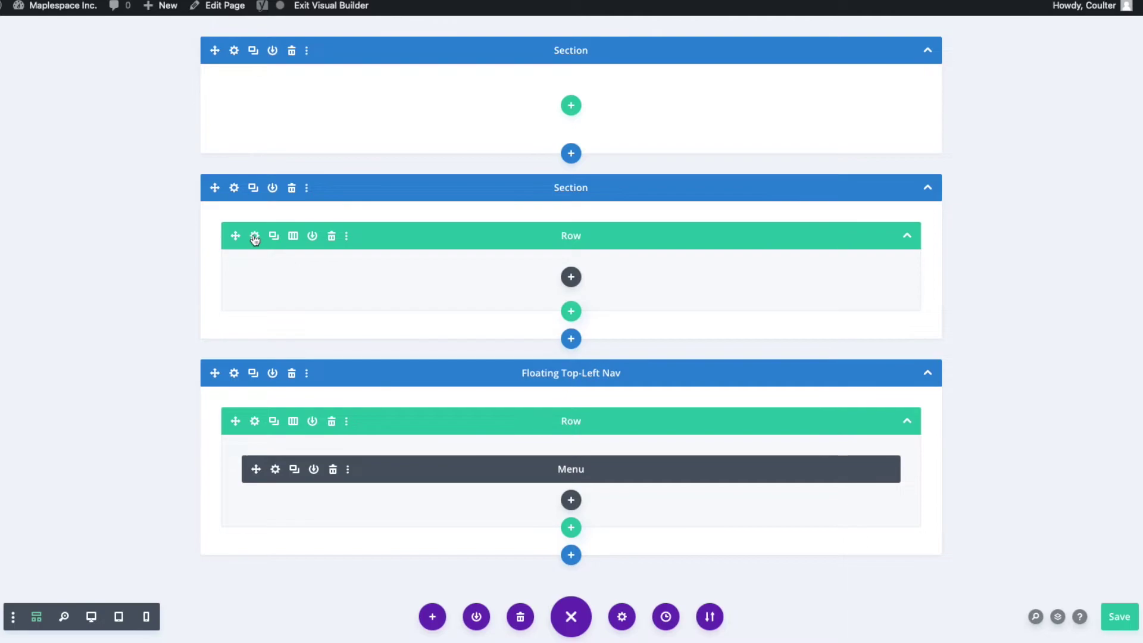
pyautogui.moveTo(395, 186); pyautogui.dragTo(261, 422)
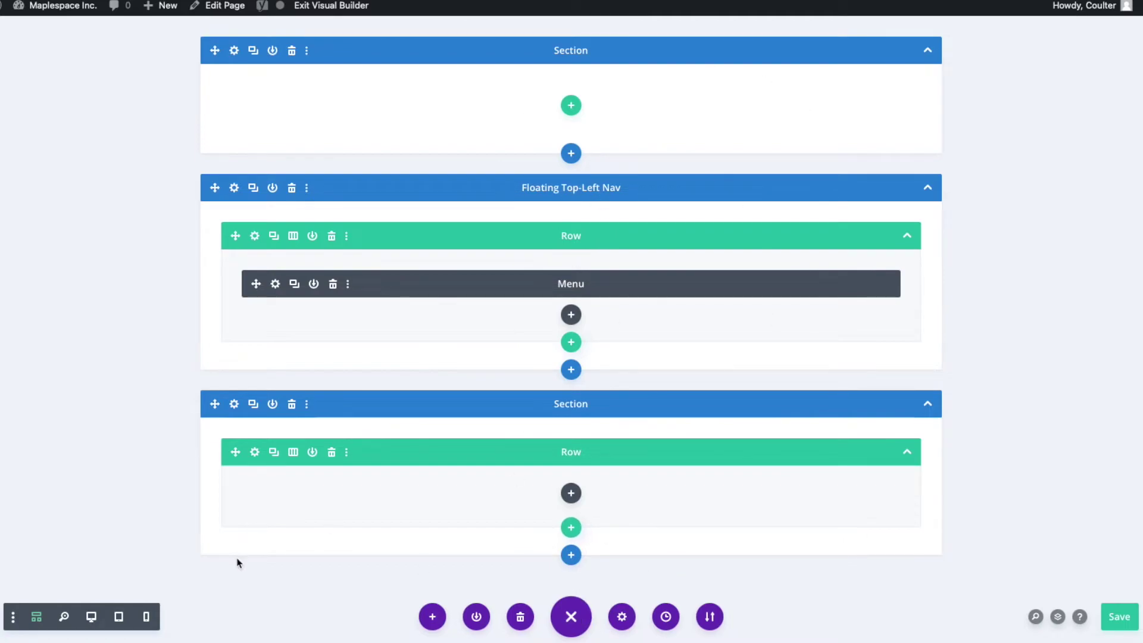
# - Set the Floating Top-Left Nav section's padding to 0
pyautogui.click(235, 188)
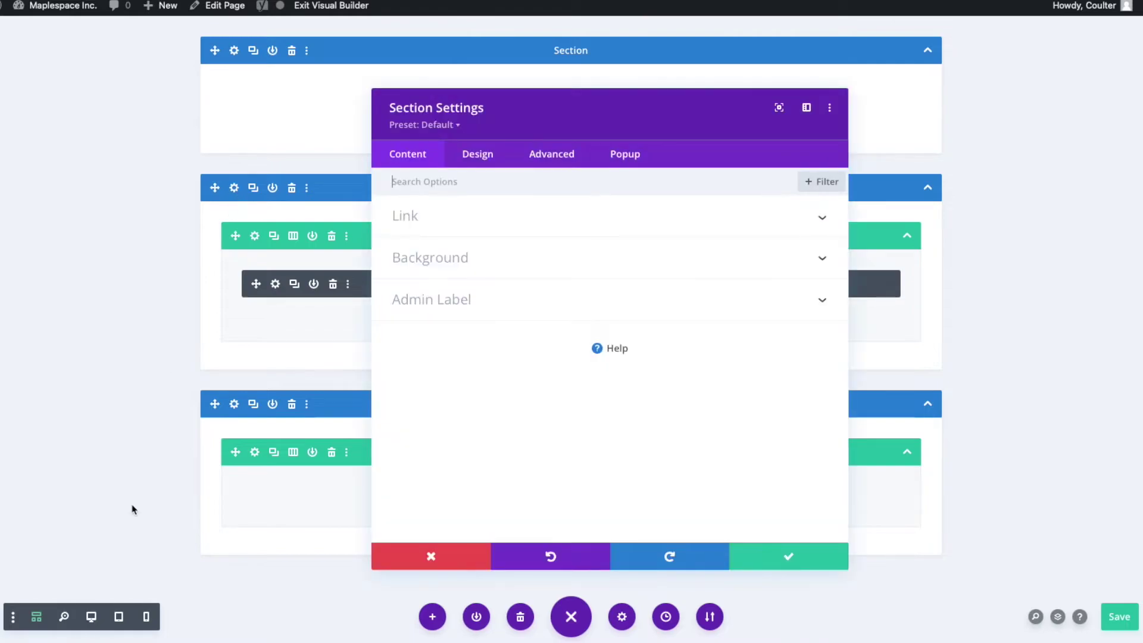
pyautogui.click(106, 620)
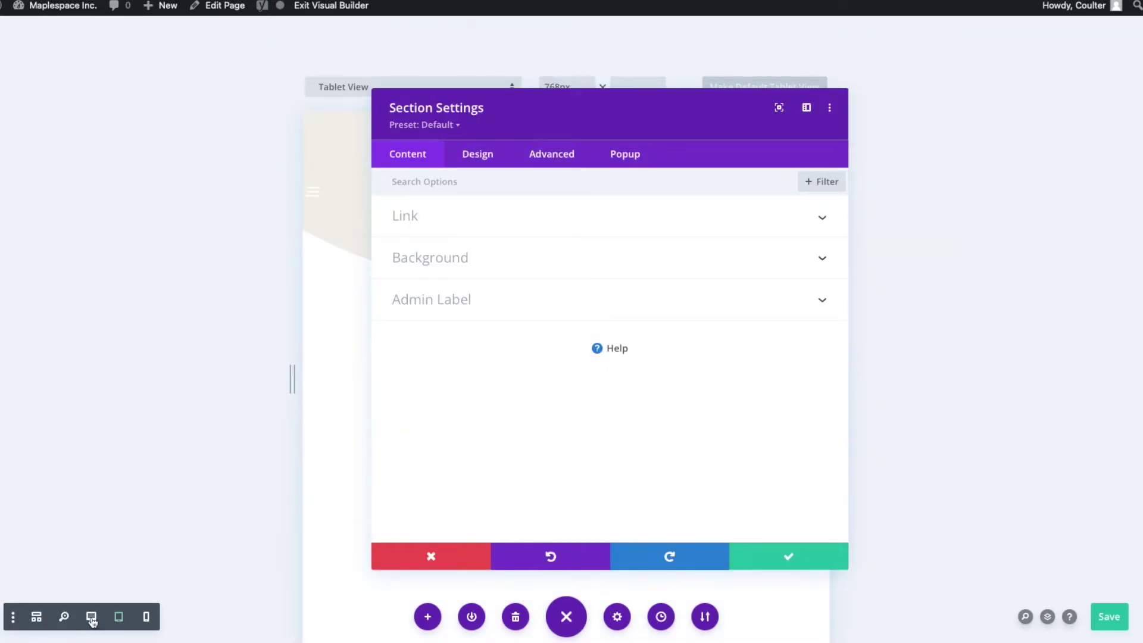
pyautogui.click(91, 618)
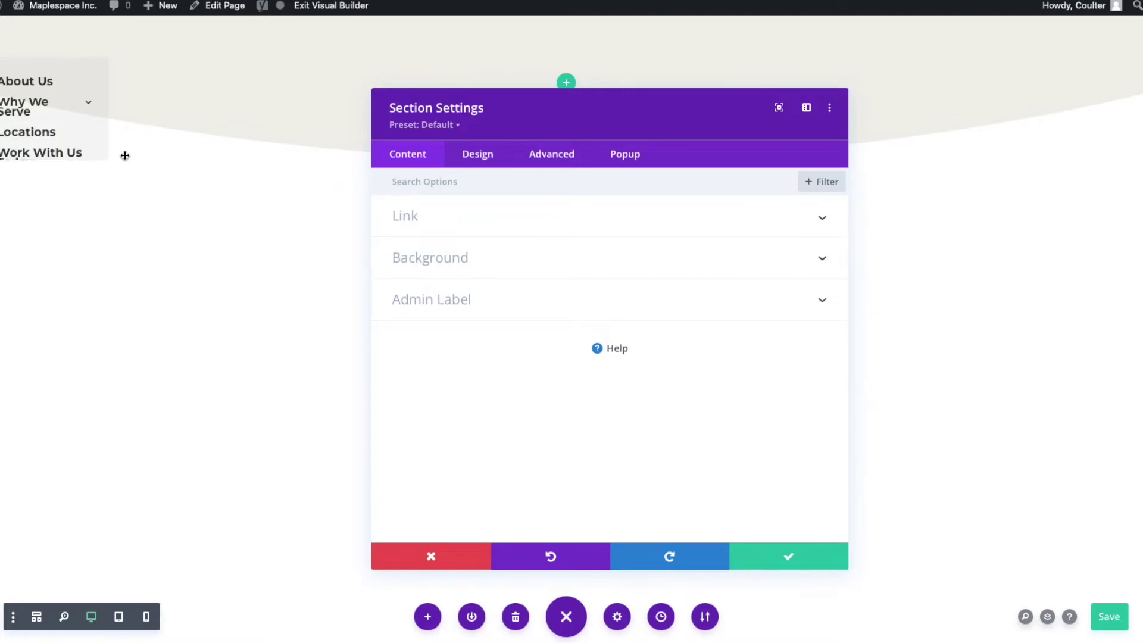
pyautogui.click(535, 298)
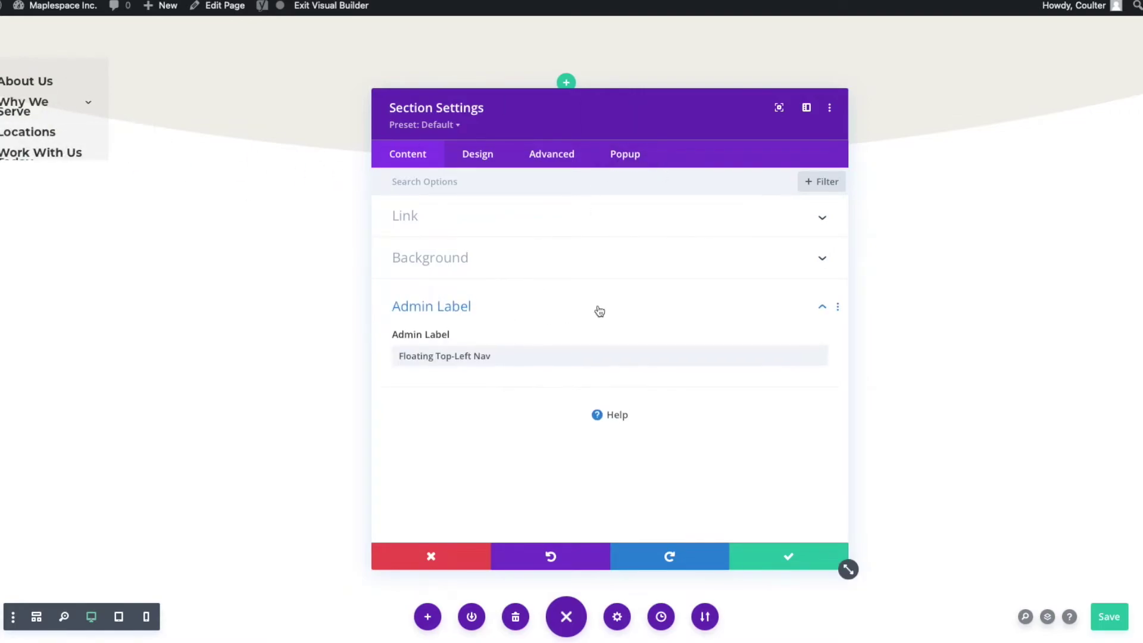
pyautogui.click(558, 154)
pyautogui.click(501, 156)
pyautogui.click(433, 339)
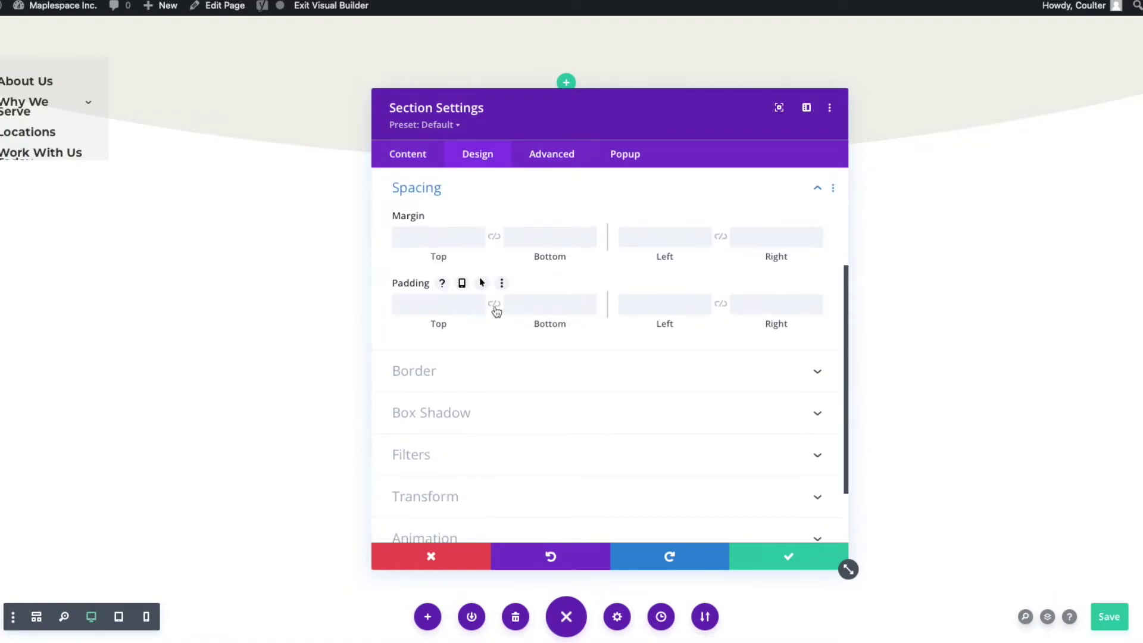
pyautogui.click(446, 304)
pyautogui.write('0')
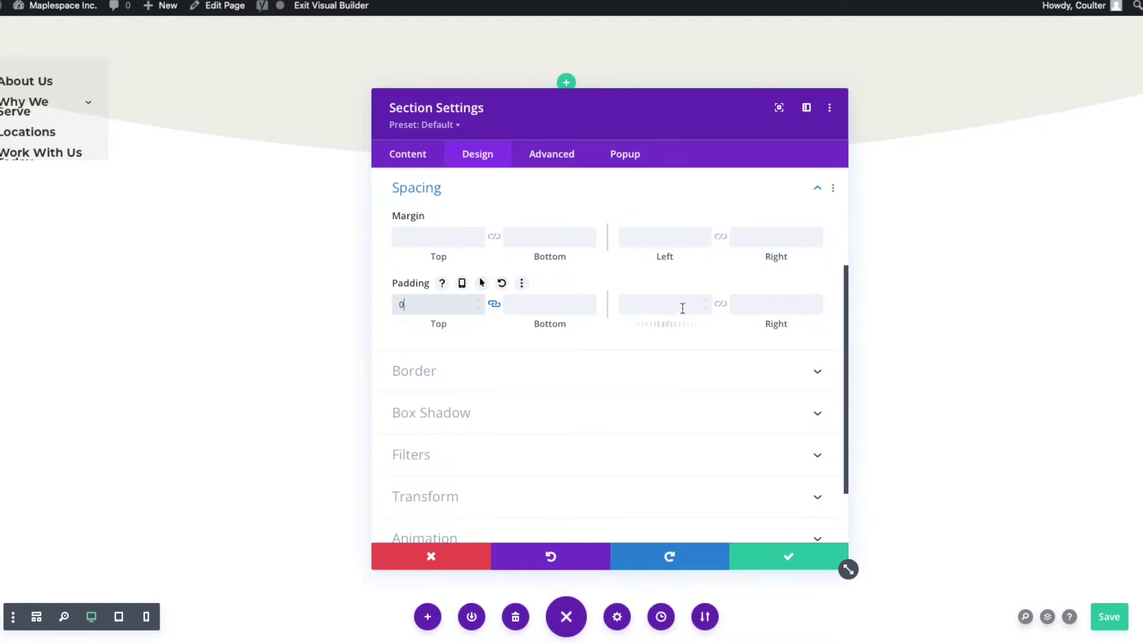
pyautogui.click(653, 304)
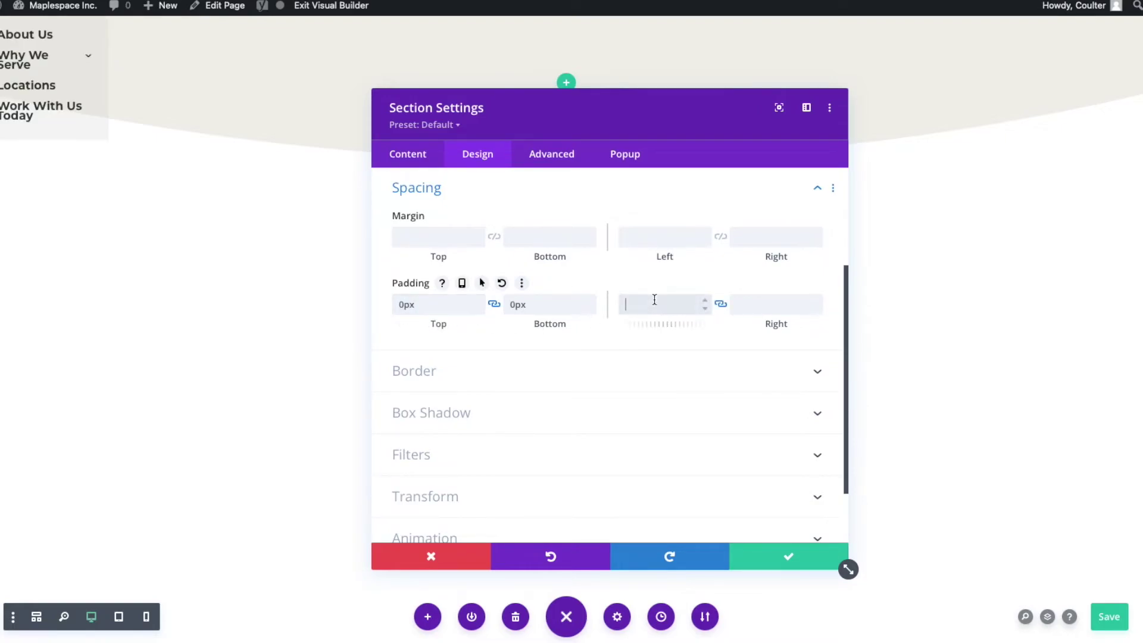
pyautogui.write('0')
# - Set the section's margin to 0 and confirm the spacing changes
pyautogui.click(424, 241)
pyautogui.write('0')
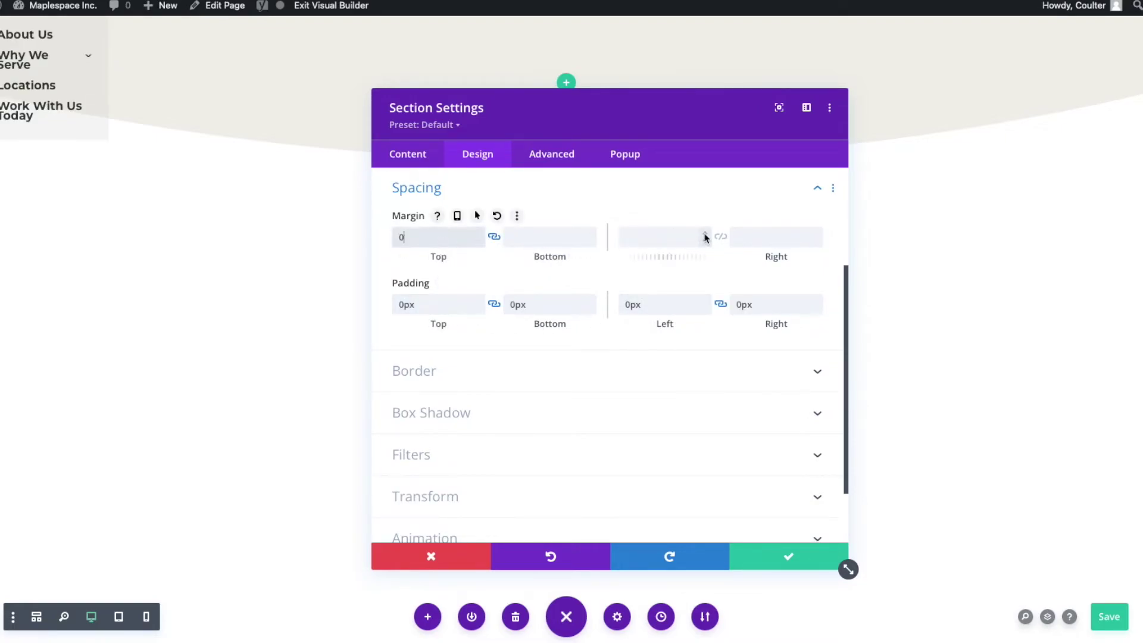
pyautogui.click(660, 236)
pyautogui.write('0')
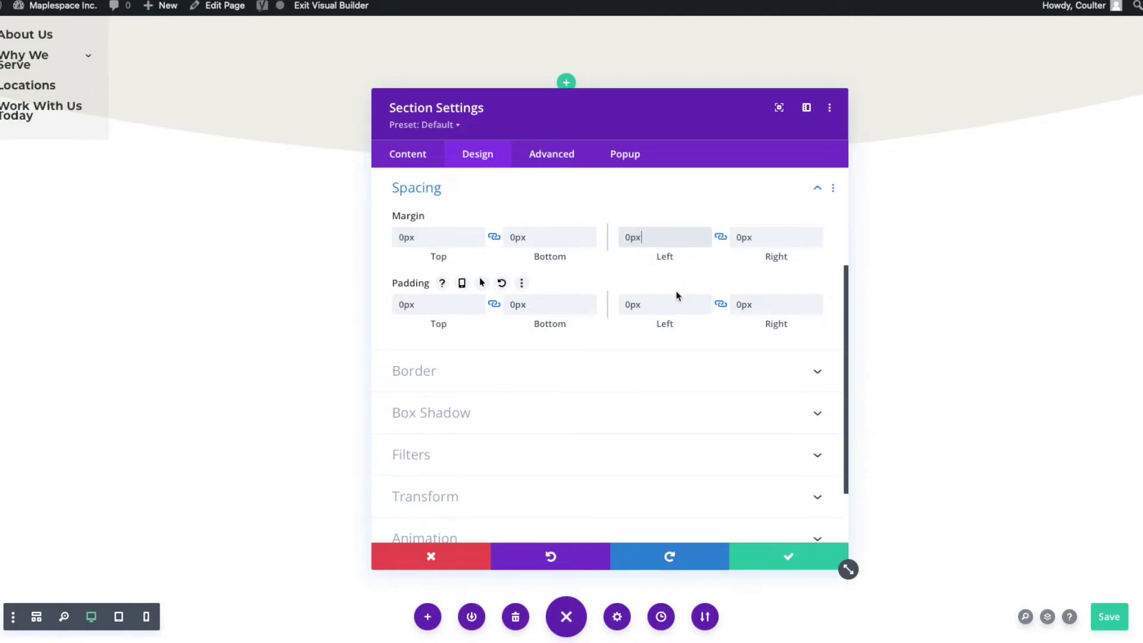
pyautogui.click(779, 558)
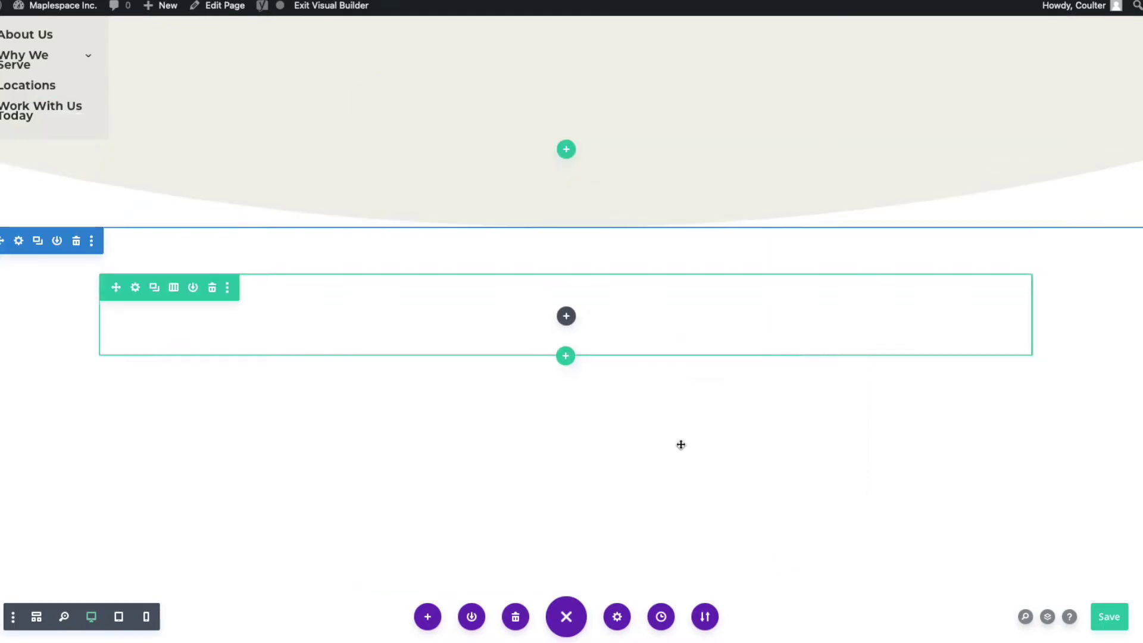
# - Save the page and reopen the Floating Top-Left Nav section's settings
pyautogui.click(1106, 615)
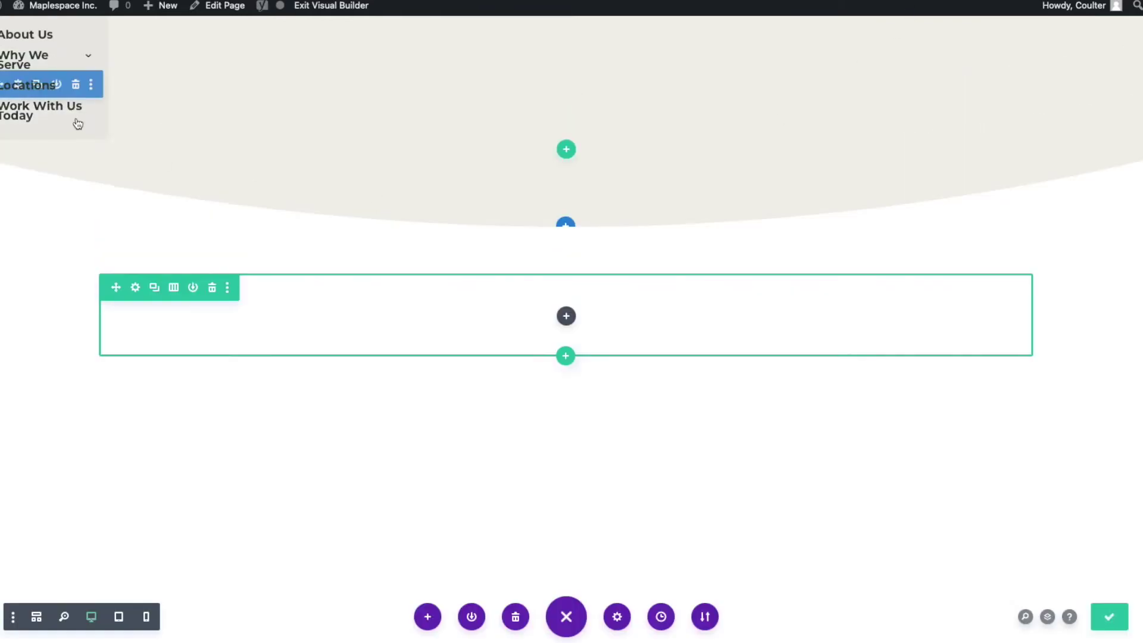
pyautogui.click(36, 619)
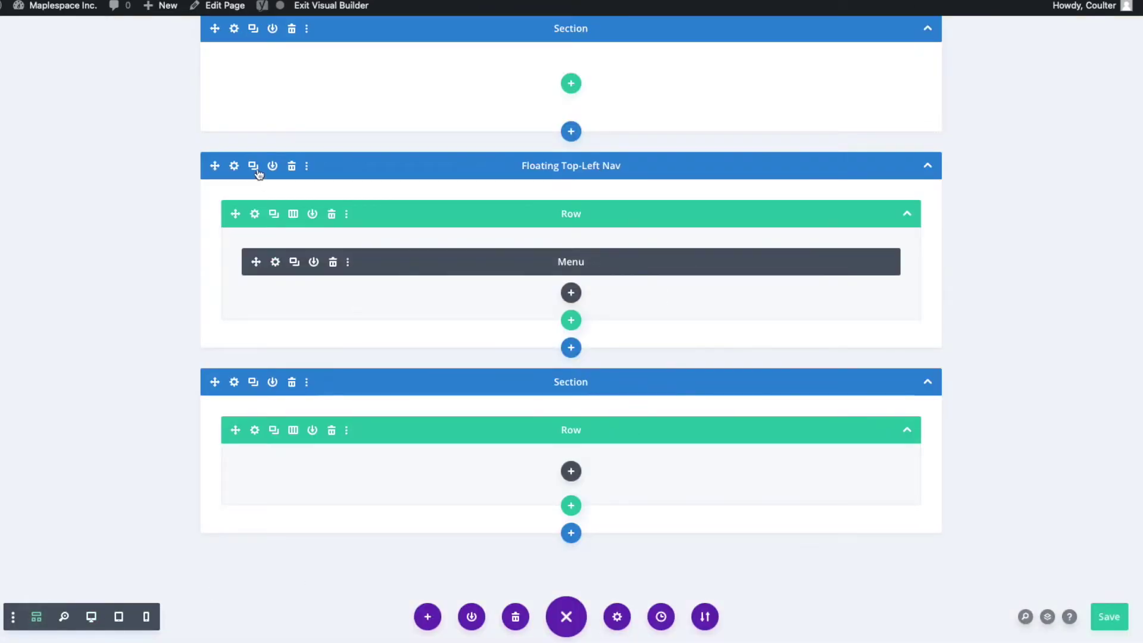
pyautogui.click(234, 168)
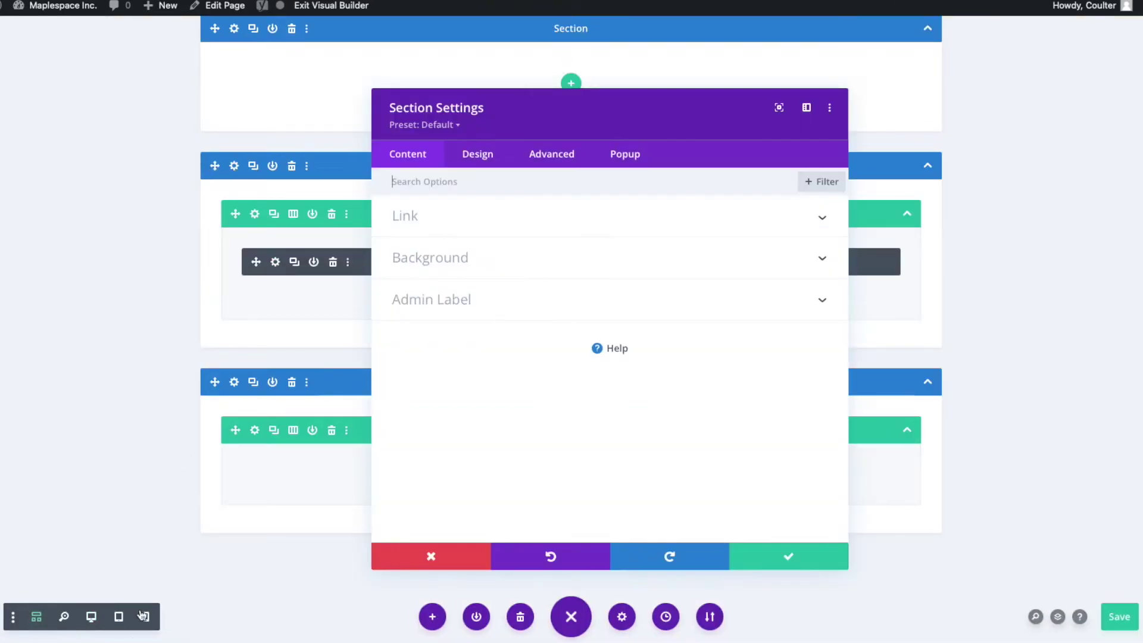
pyautogui.click(92, 621)
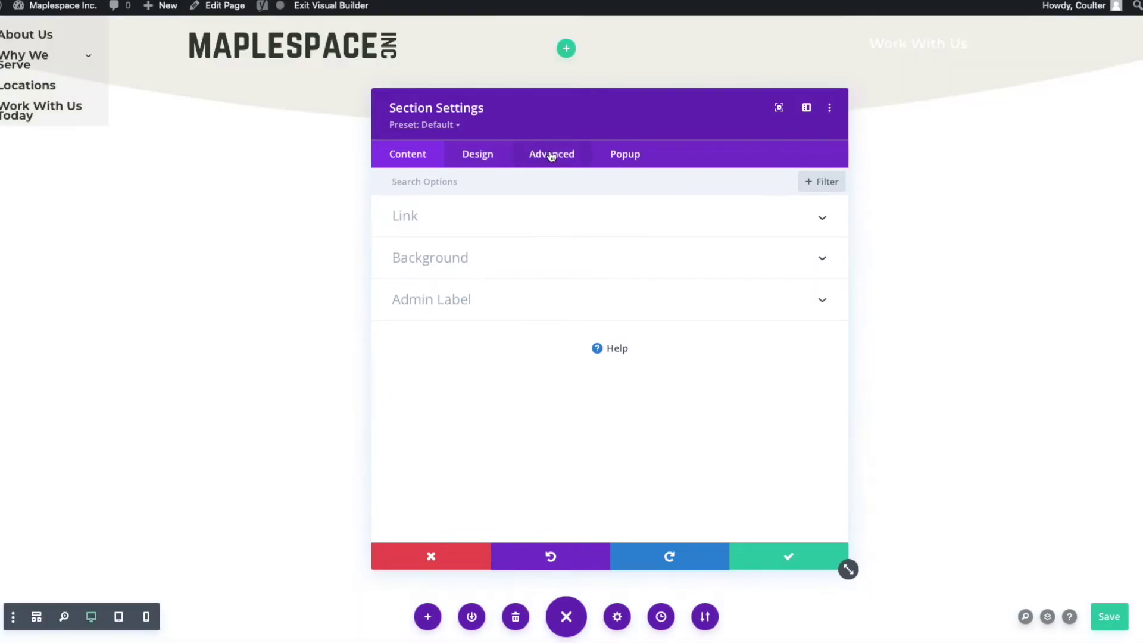
# - Set the section's vertical and horizontal overflow to Visible
pyautogui.click(550, 155)
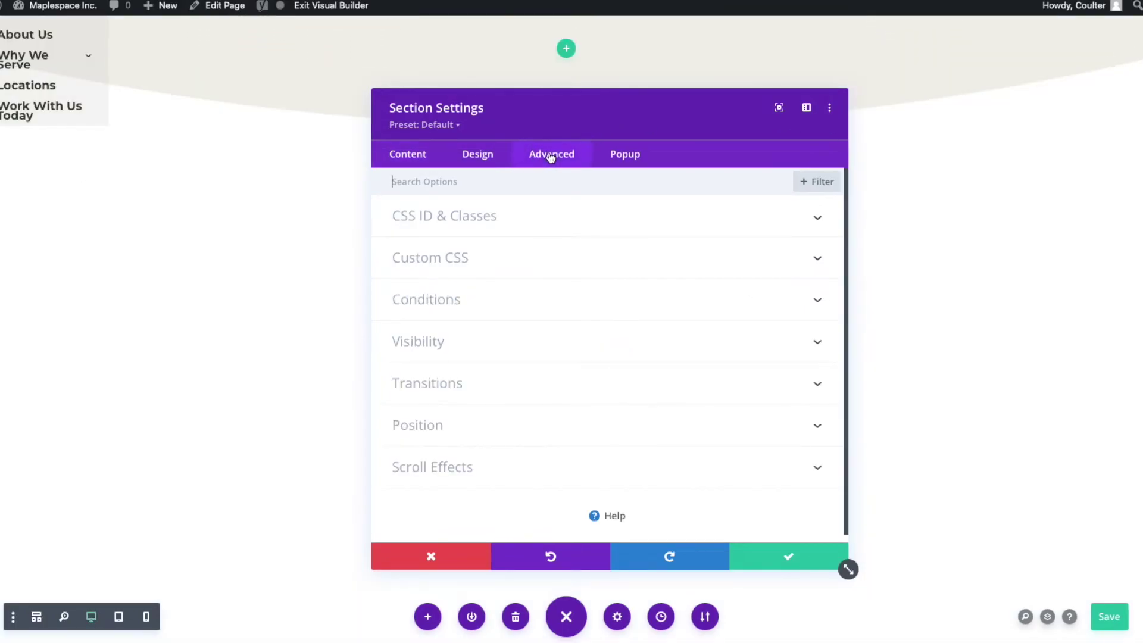
pyautogui.click(481, 342)
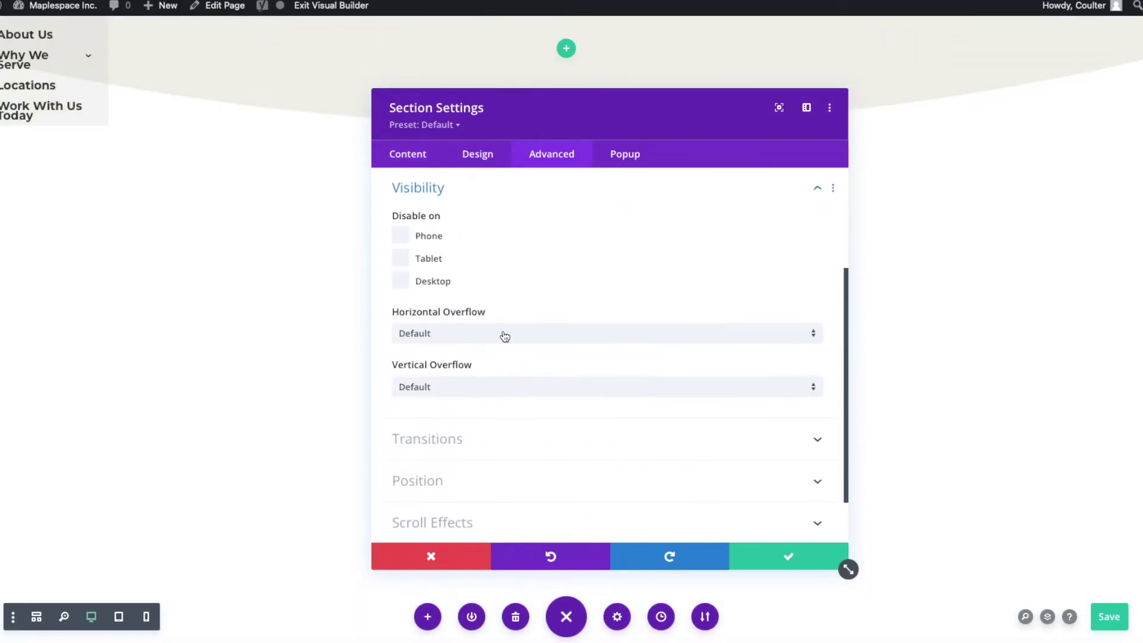
pyautogui.click(446, 387)
pyautogui.click(440, 422)
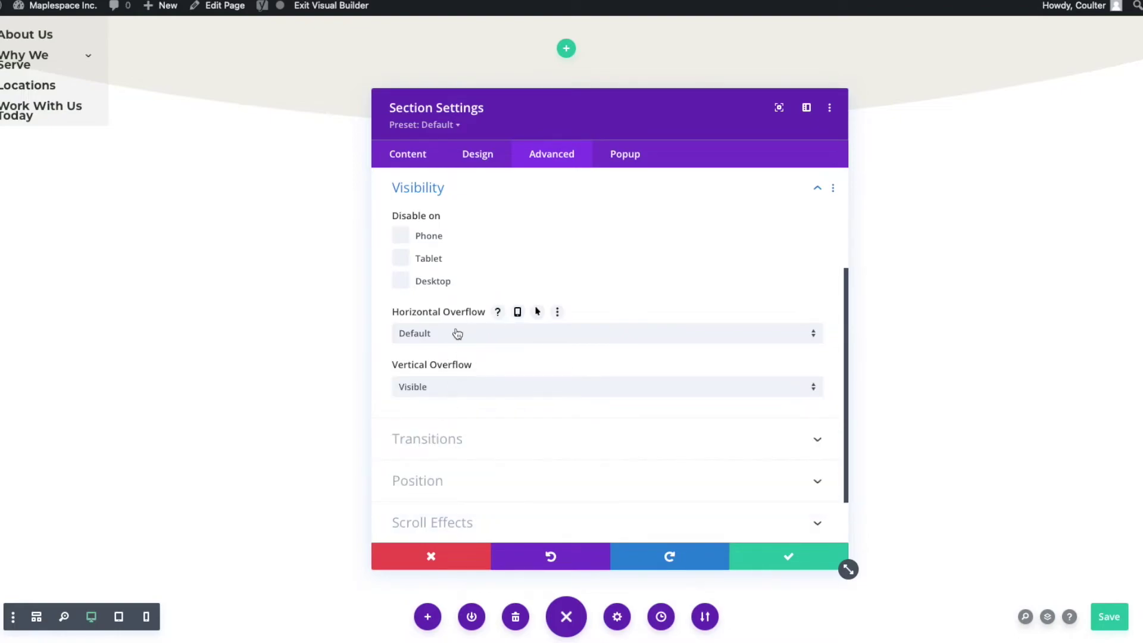
pyautogui.click(456, 332)
pyautogui.click(448, 374)
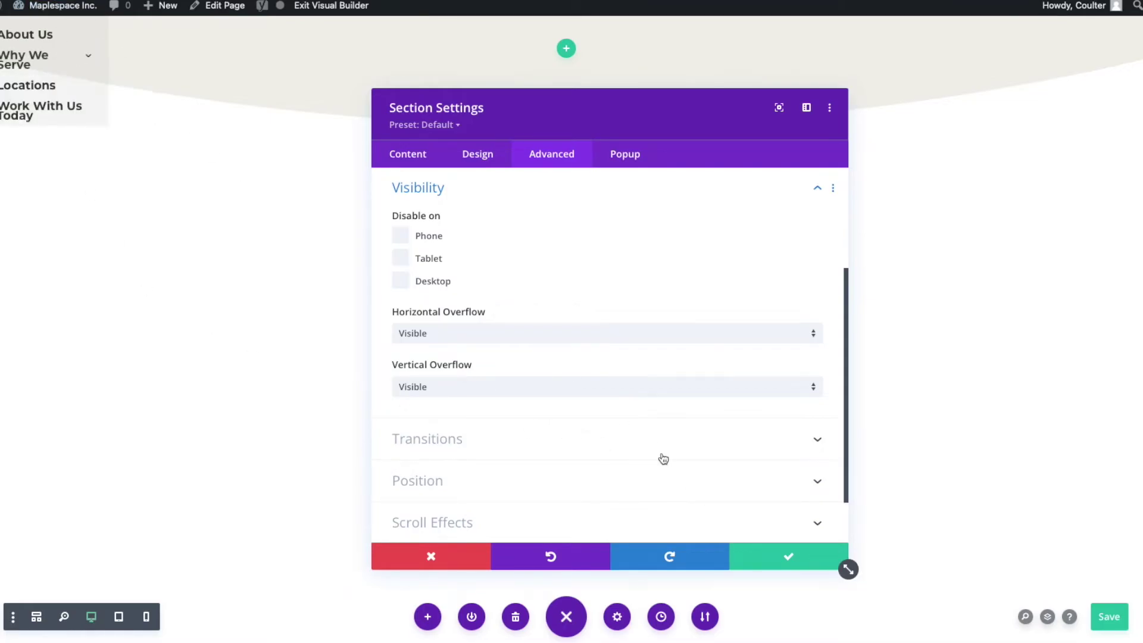
pyautogui.click(812, 551)
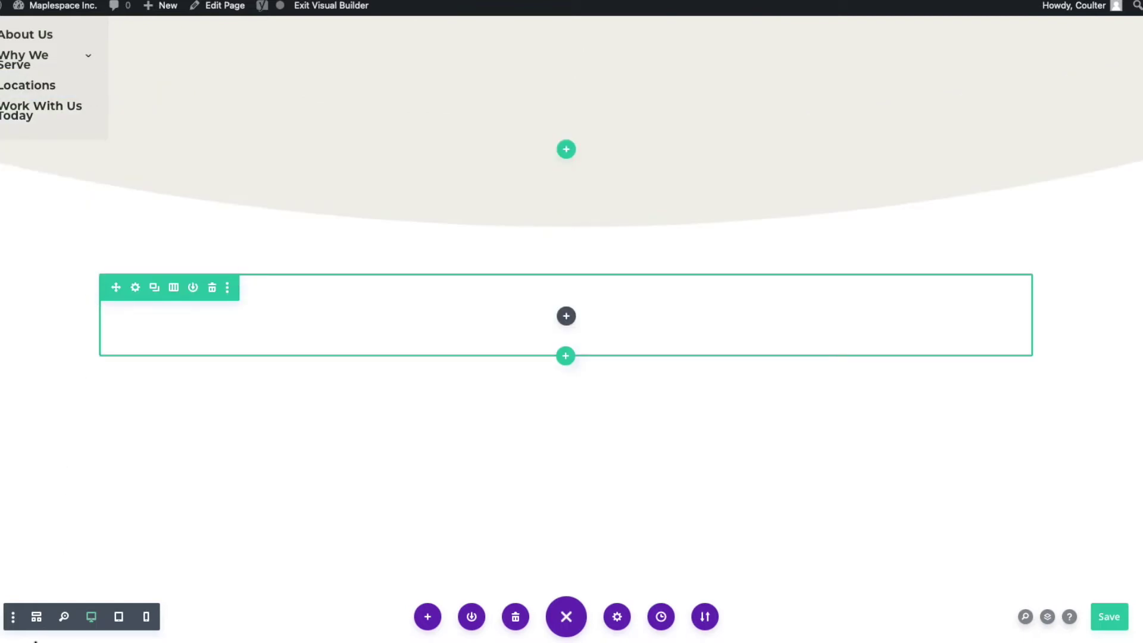
# - Set the Floating Top-Left Nav section's Z Index to 15 and save the page
pyautogui.click(36, 616)
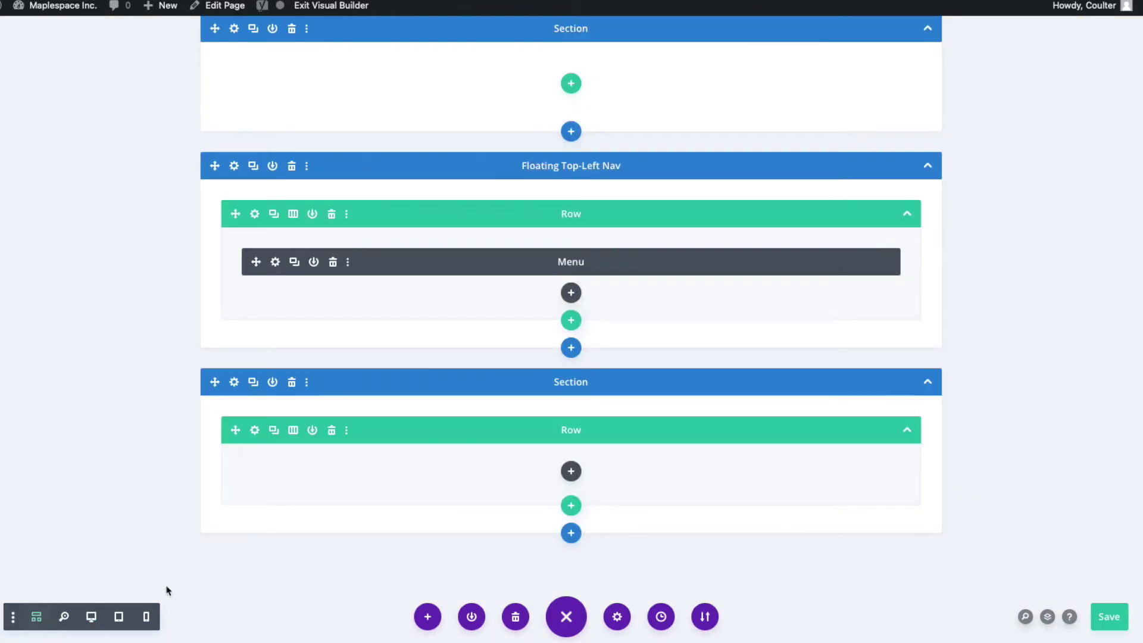
pyautogui.click(233, 166)
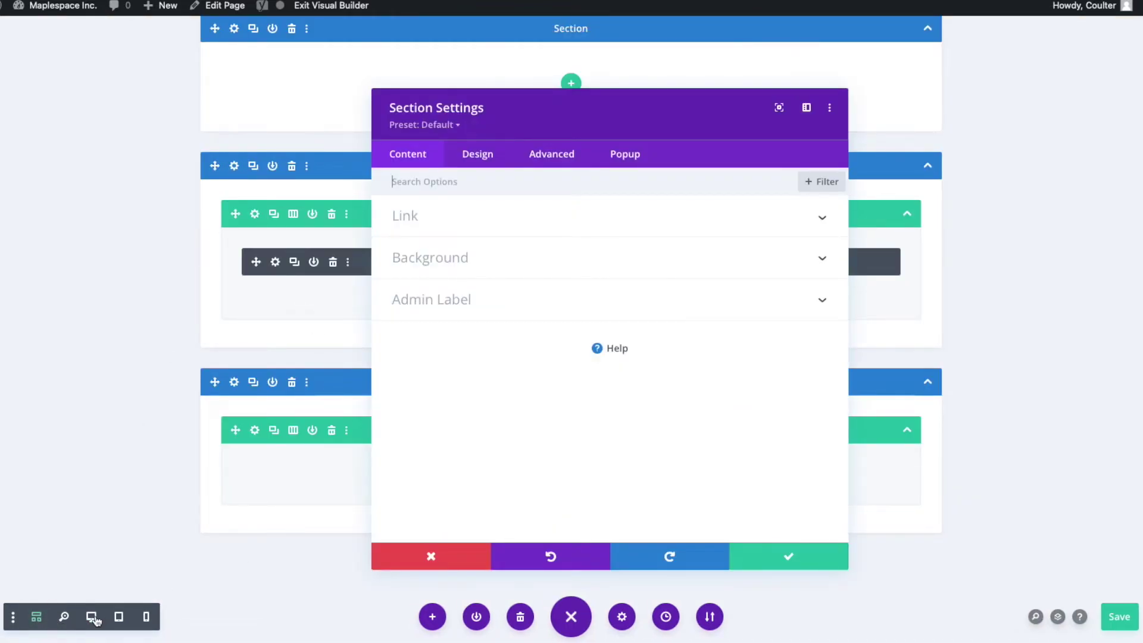
pyautogui.click(94, 619)
pyautogui.click(562, 157)
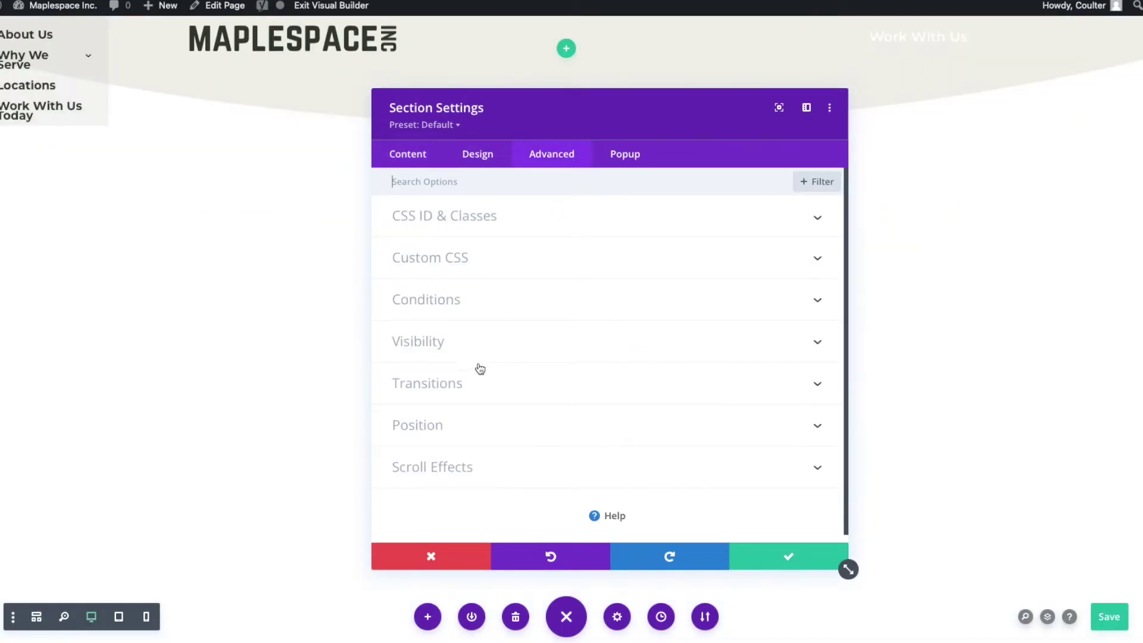
pyautogui.click(467, 426)
pyautogui.scroll(-6, 494, 411)
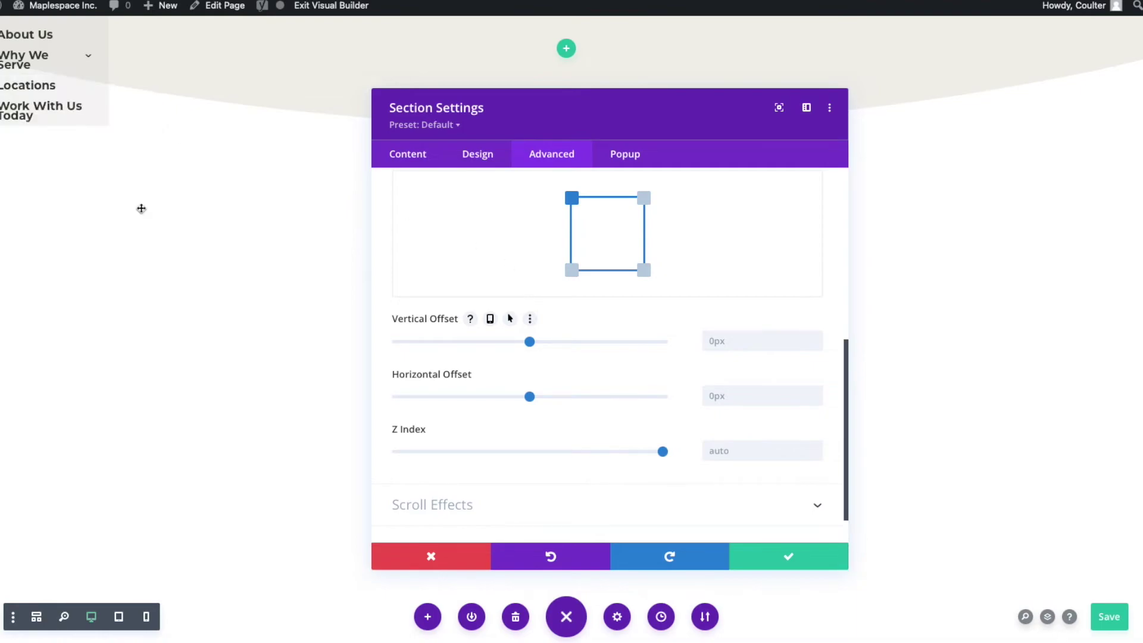
pyautogui.moveTo(87, 58)
pyautogui.scroll(-1, 526, 357)
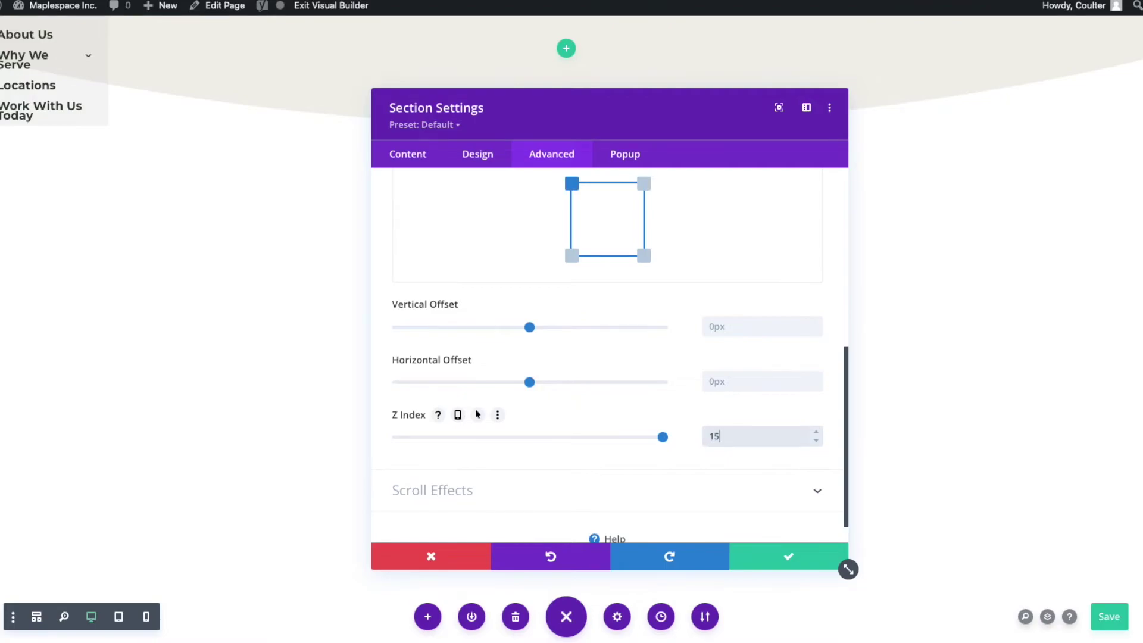
pyautogui.click(788, 556)
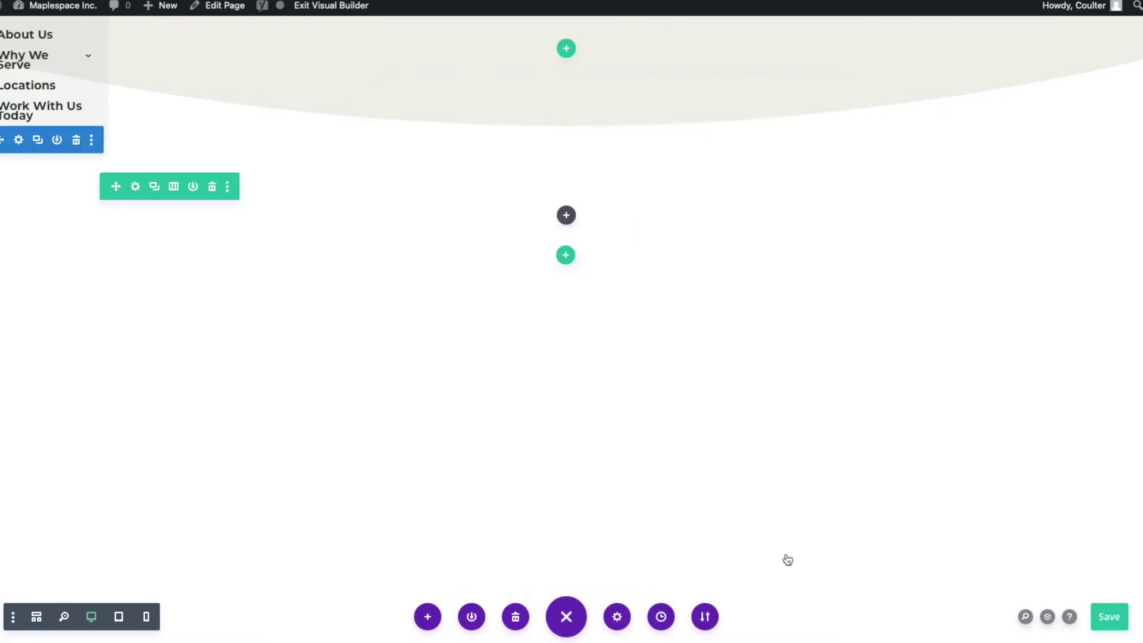
pyautogui.click(1108, 618)
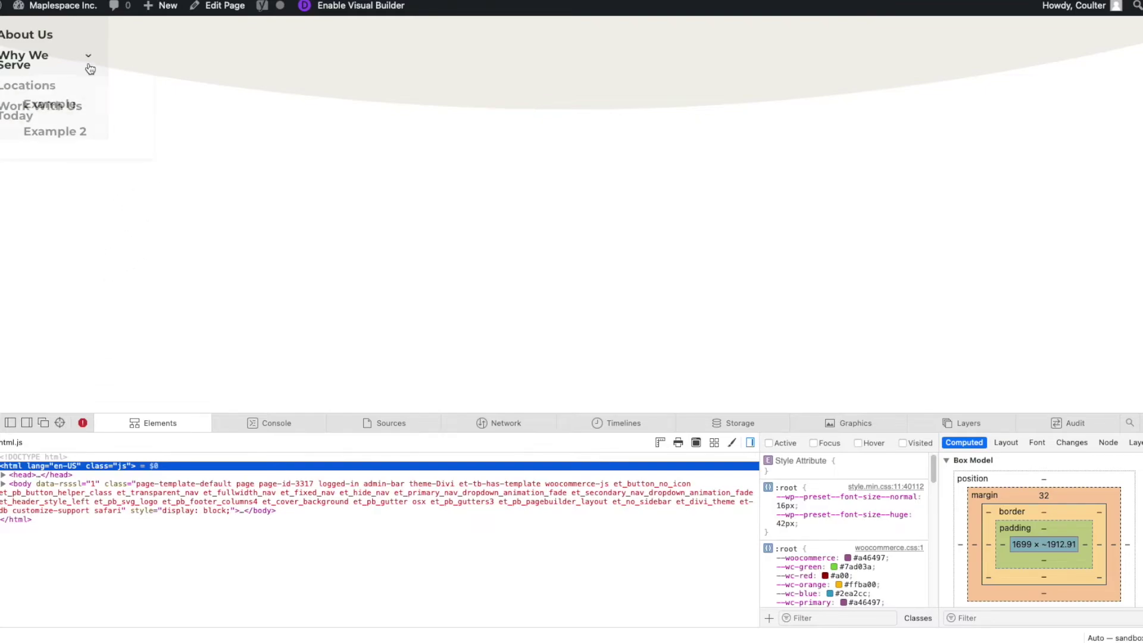
# - Check the Why We Serve dropdown on the live page and return to editing the Sandbox page
pyautogui.moveTo(36, 68)
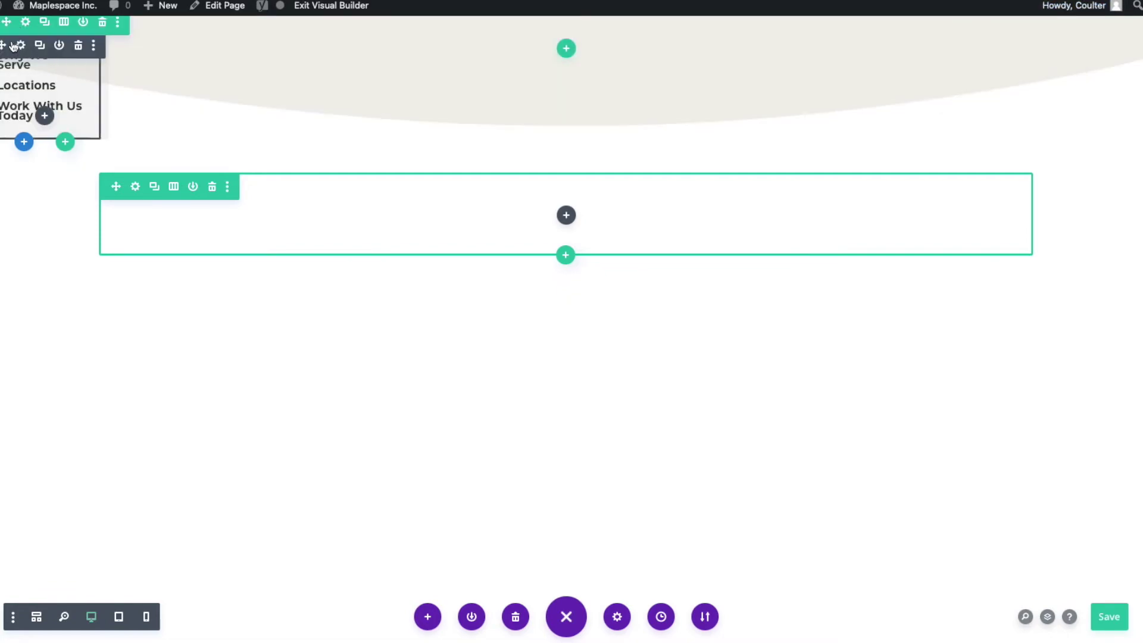
# - Set the menu text font to Akronim at Regular weight
pyautogui.click(20, 46)
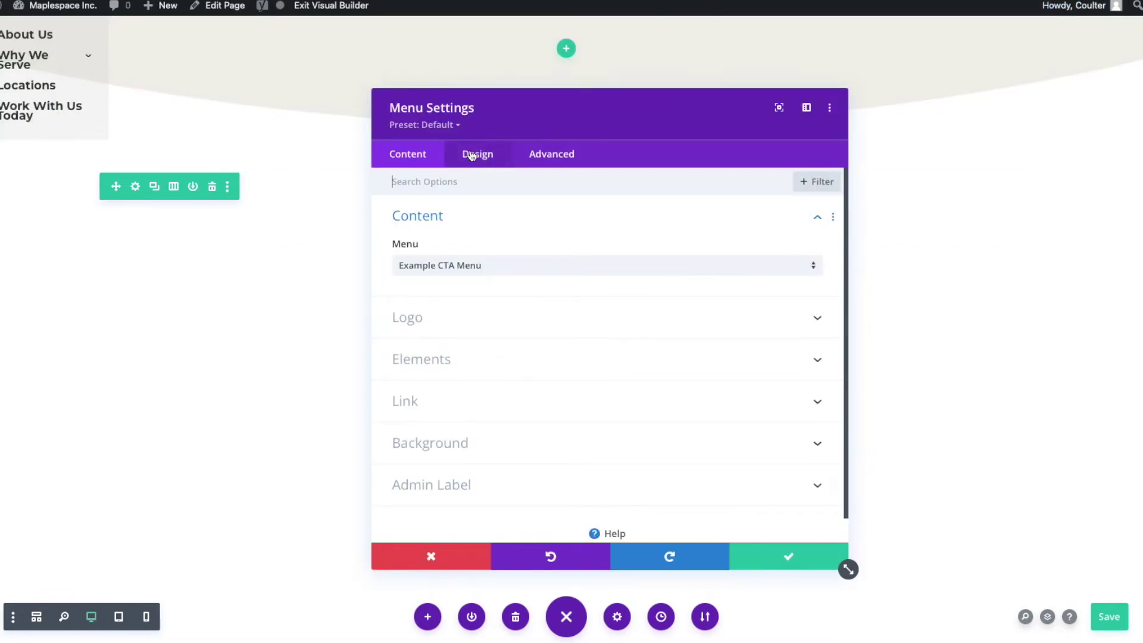
pyautogui.click(472, 155)
pyautogui.click(443, 262)
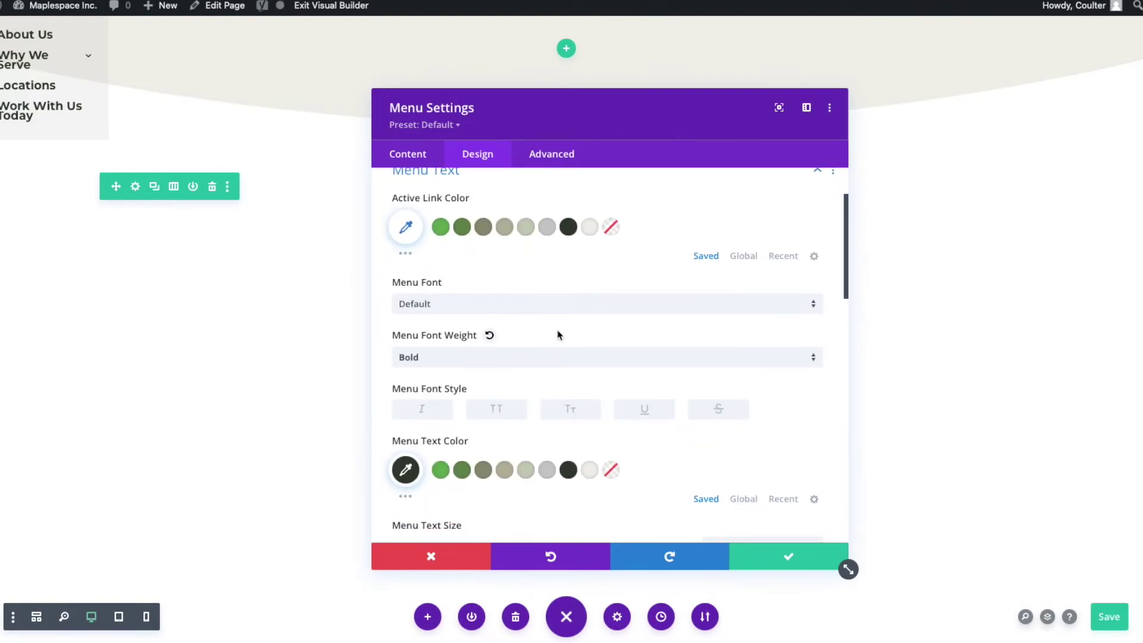
pyautogui.click(530, 309)
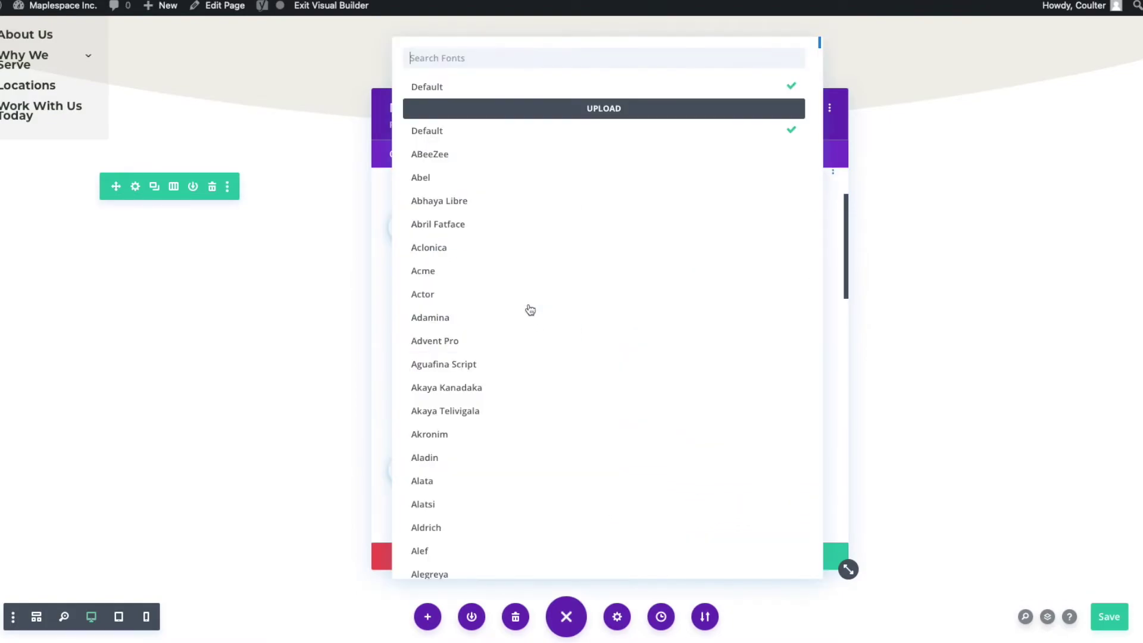
pyautogui.click(475, 434)
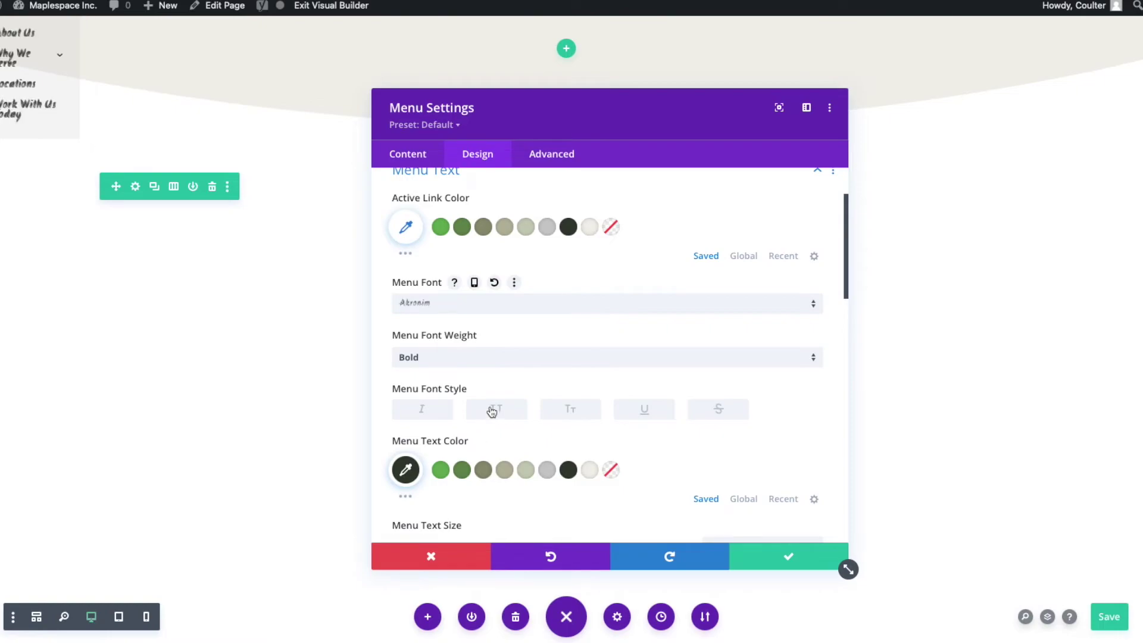
pyautogui.click(654, 304)
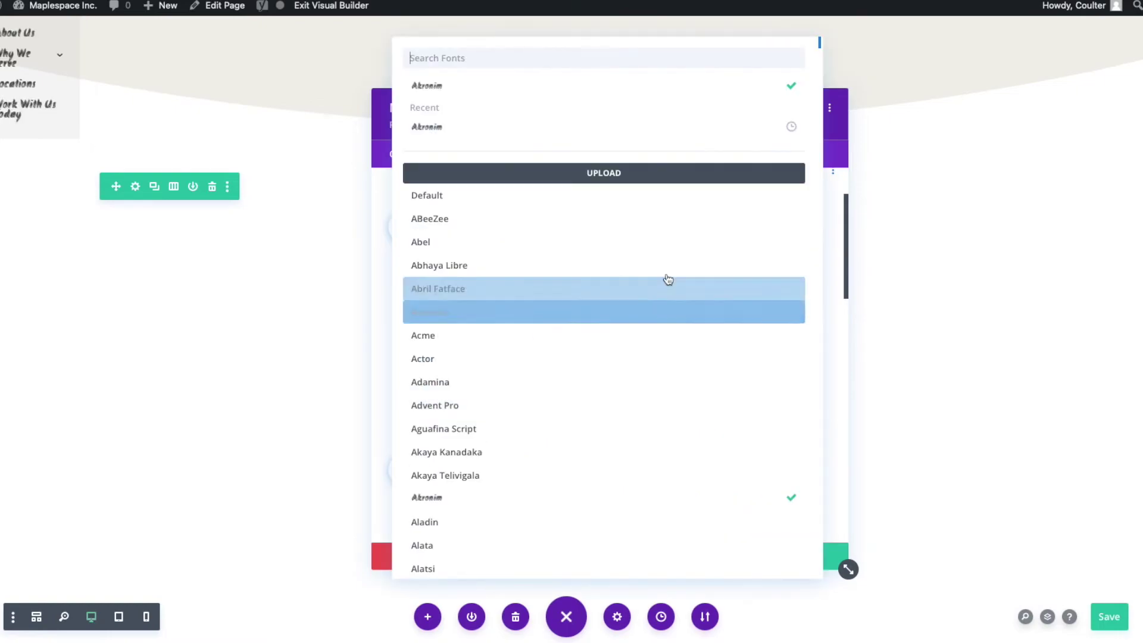
pyautogui.click(840, 311)
pyautogui.scroll(-2, 691, 389)
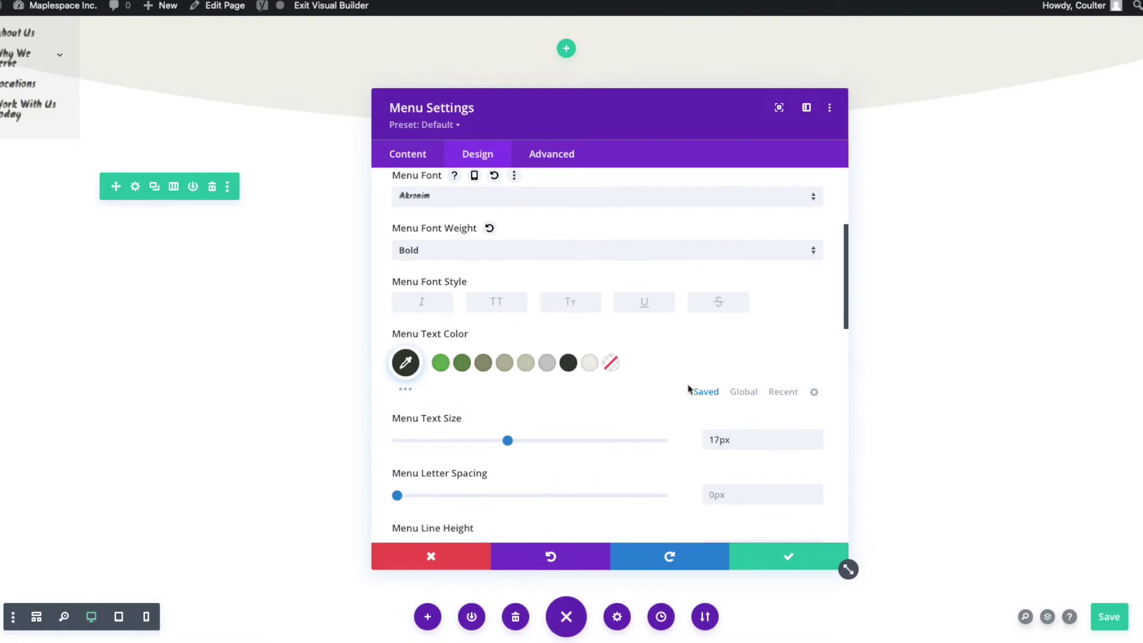
pyautogui.click(463, 251)
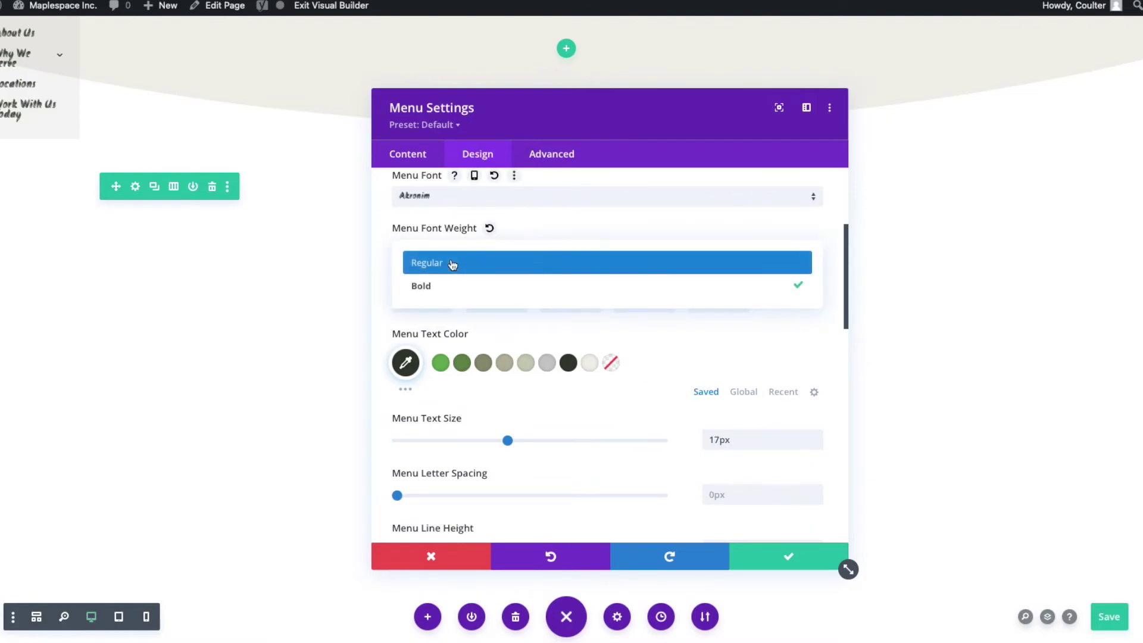
pyautogui.click(452, 262)
# - Give the menu text size 14px, line height 0.9em and letter spacing -2px, then save
pyautogui.scroll(-2, 725, 375)
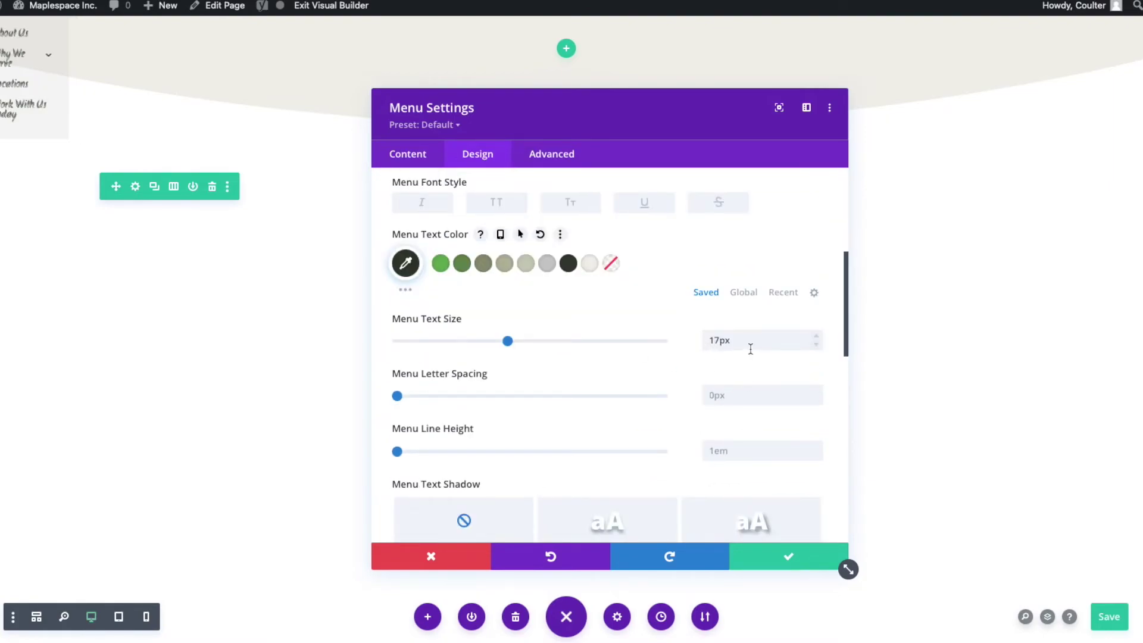
pyautogui.click(754, 342)
pyautogui.press('Down')
pyautogui.press('Down')
pyautogui.press('Down')
pyautogui.press('Down')
pyautogui.press('Down')
pyautogui.press('Down')
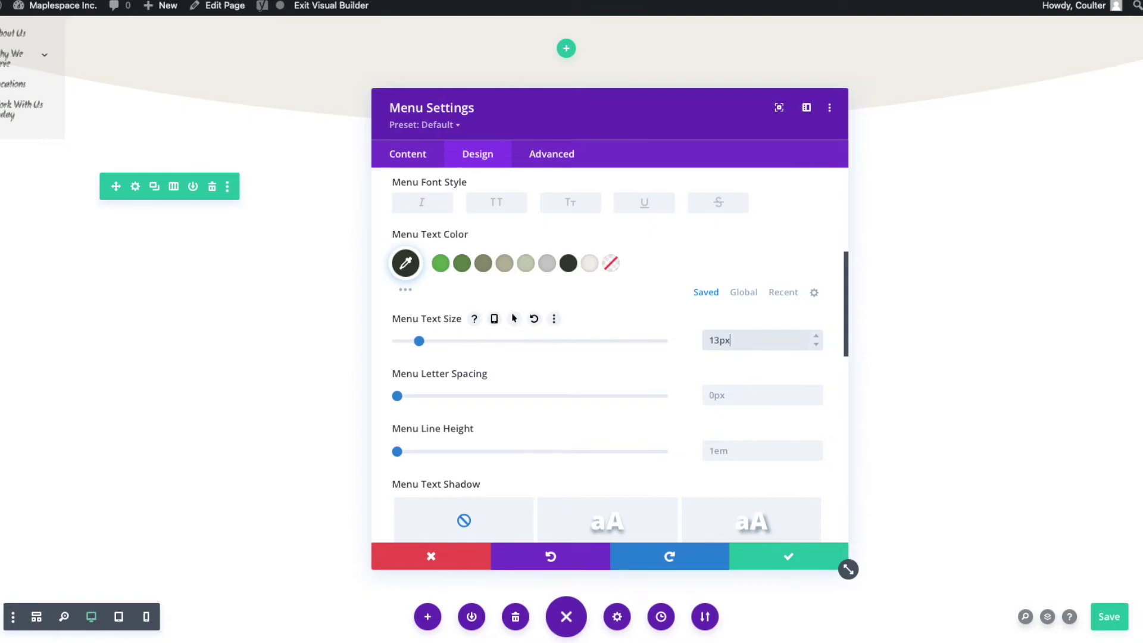
pyautogui.press('Down')
pyautogui.press('Down')
pyautogui.press('Down')
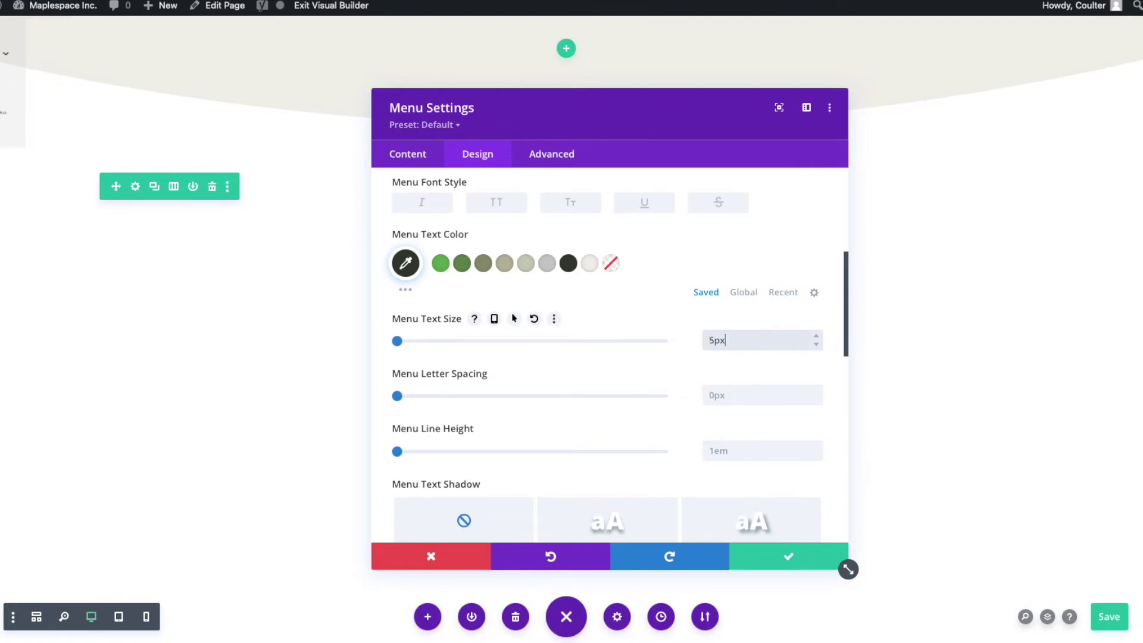
pyautogui.press('Up')
pyautogui.press('Up')
pyautogui.press('Up')
pyautogui.press('Up')
pyautogui.press('Up')
pyautogui.press('Up')
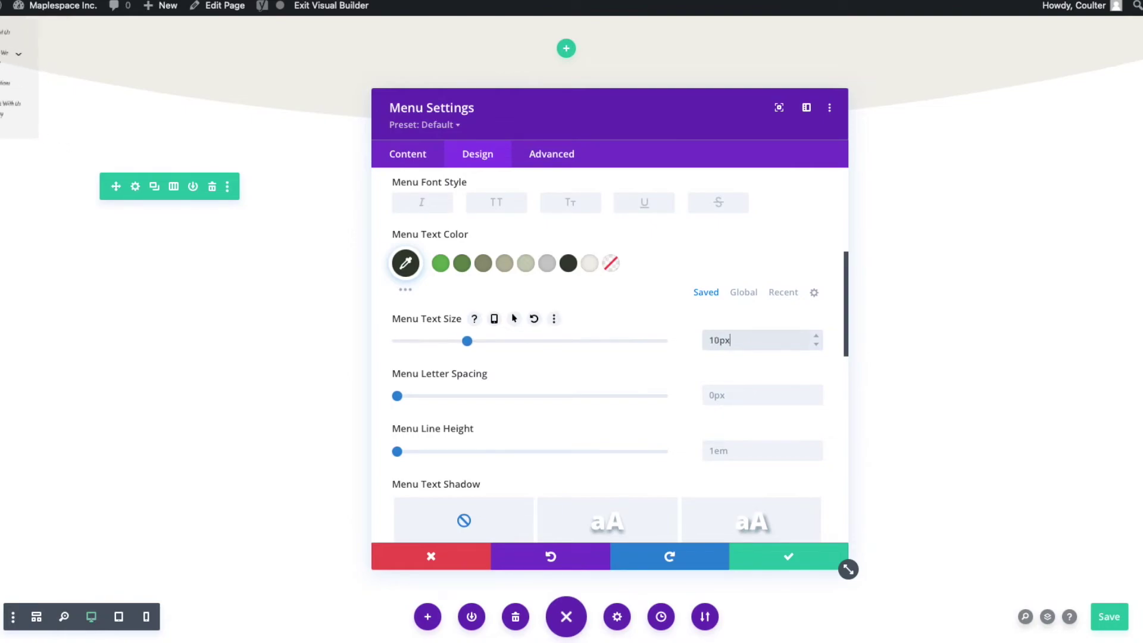
pyautogui.press('Up')
pyautogui.press('Up')
pyautogui.press('Up')
pyautogui.press('Up')
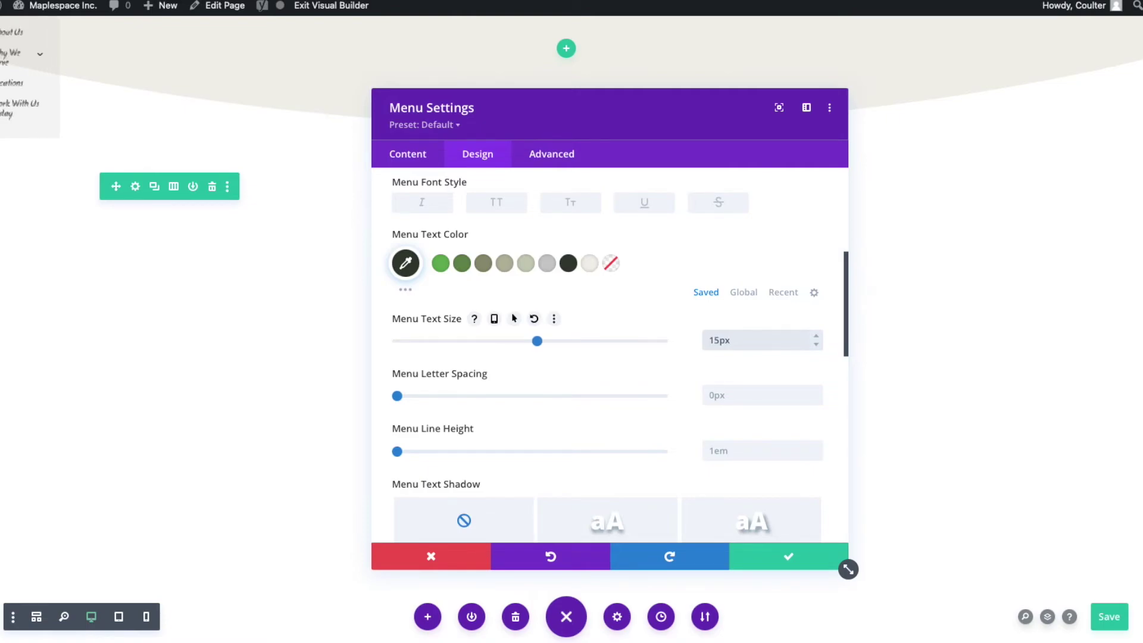
pyautogui.press('Down')
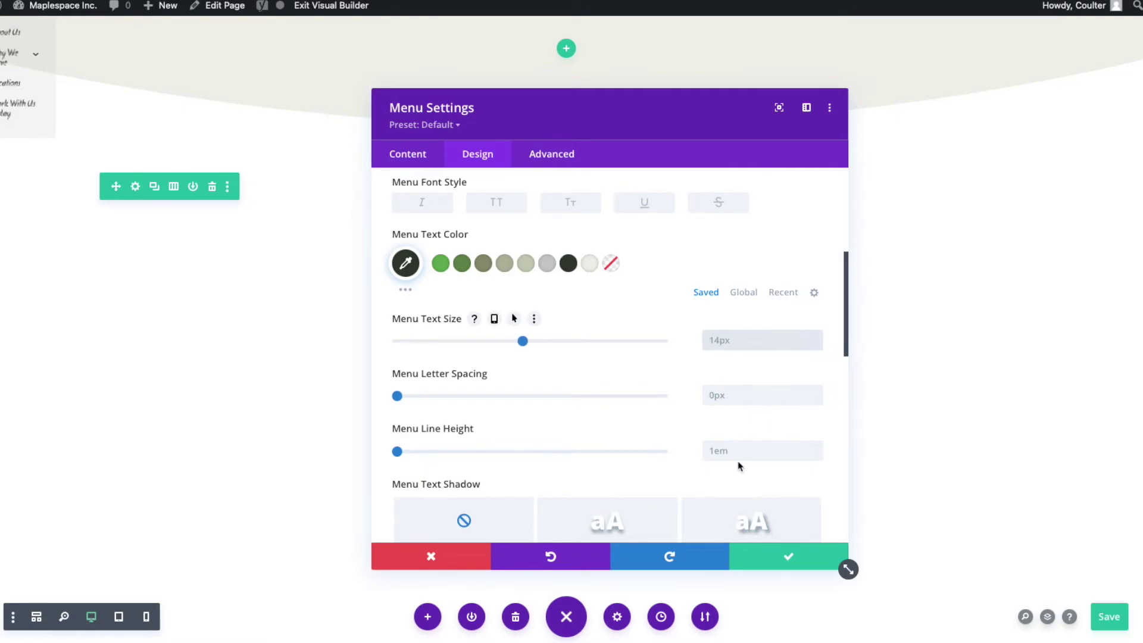
pyautogui.click(747, 450)
pyautogui.write('0.8em')
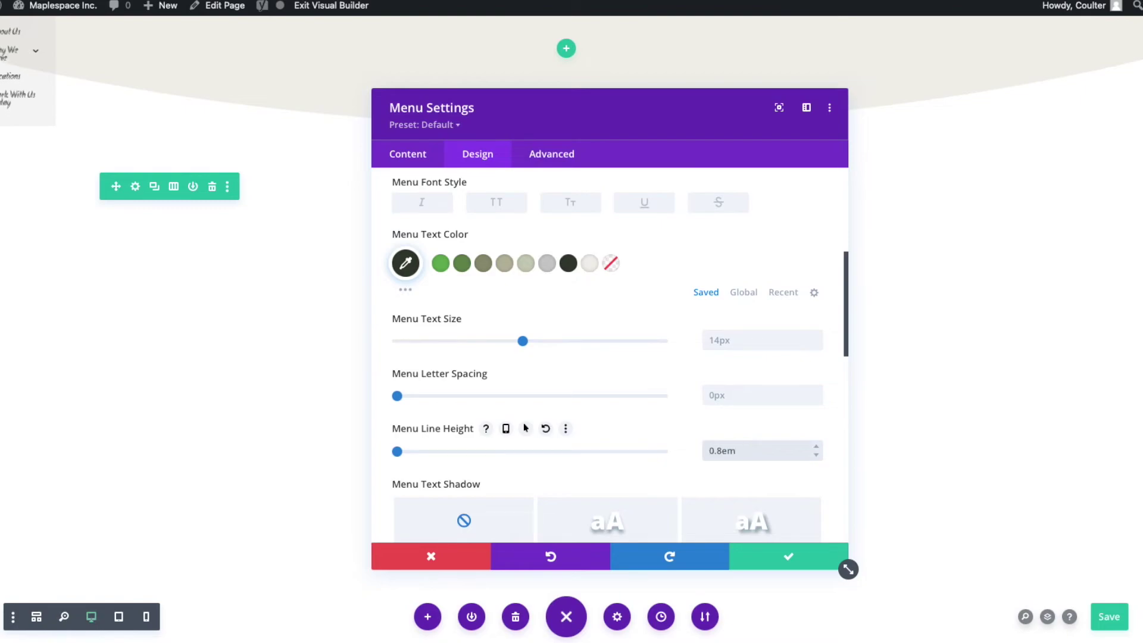
pyautogui.press('Up')
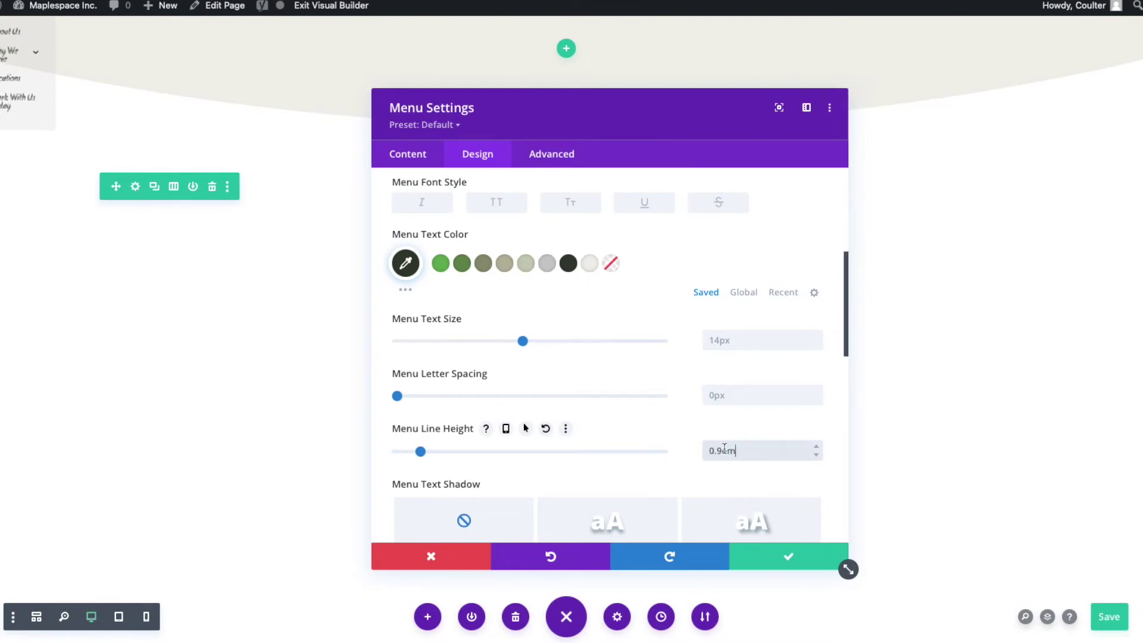
pyautogui.click(752, 395)
pyautogui.write('-2px')
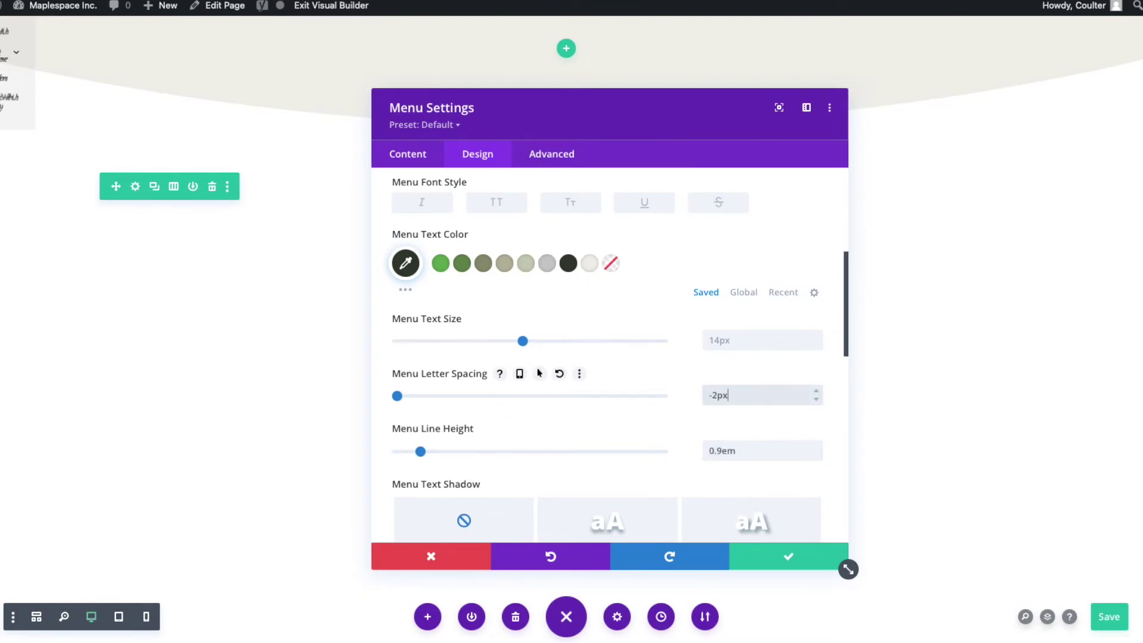
pyautogui.press('Down')
pyautogui.press('Up')
pyautogui.click(791, 556)
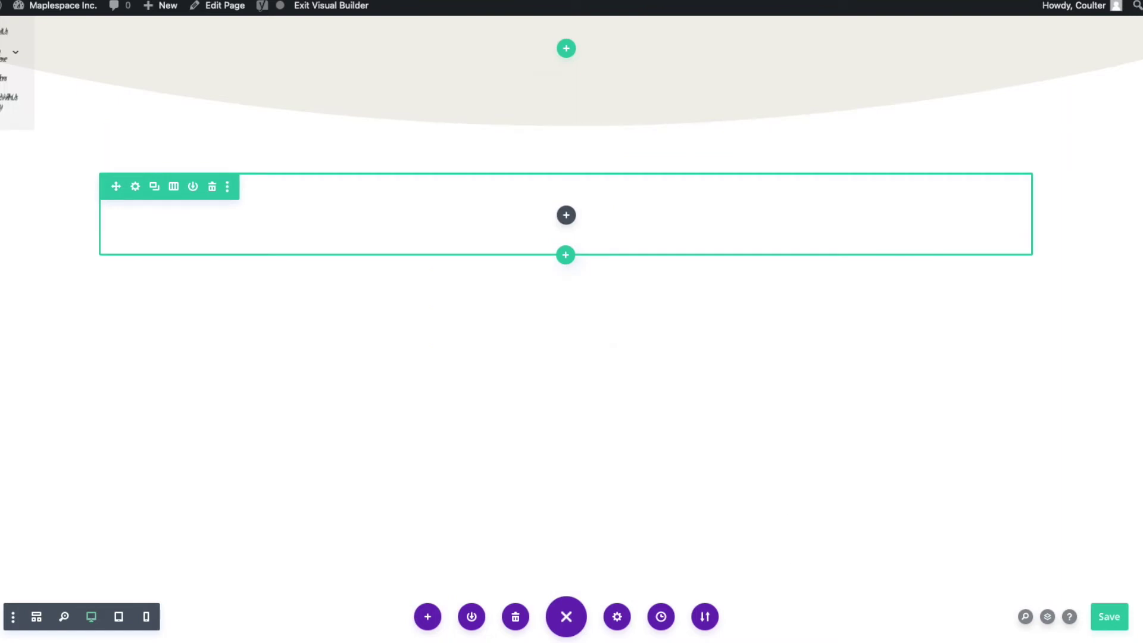
# - Save the page with Ctrl+S and scroll back to the top of the live page
pyautogui.hotkey('ctrl', 's')
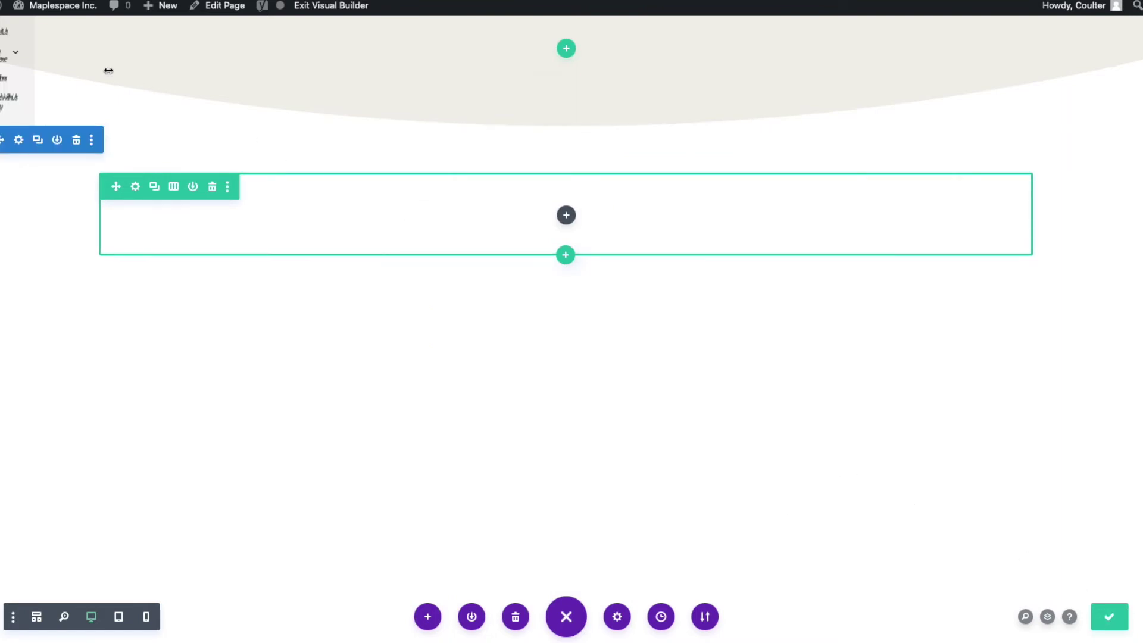
pyautogui.scroll(2, 107, 71)
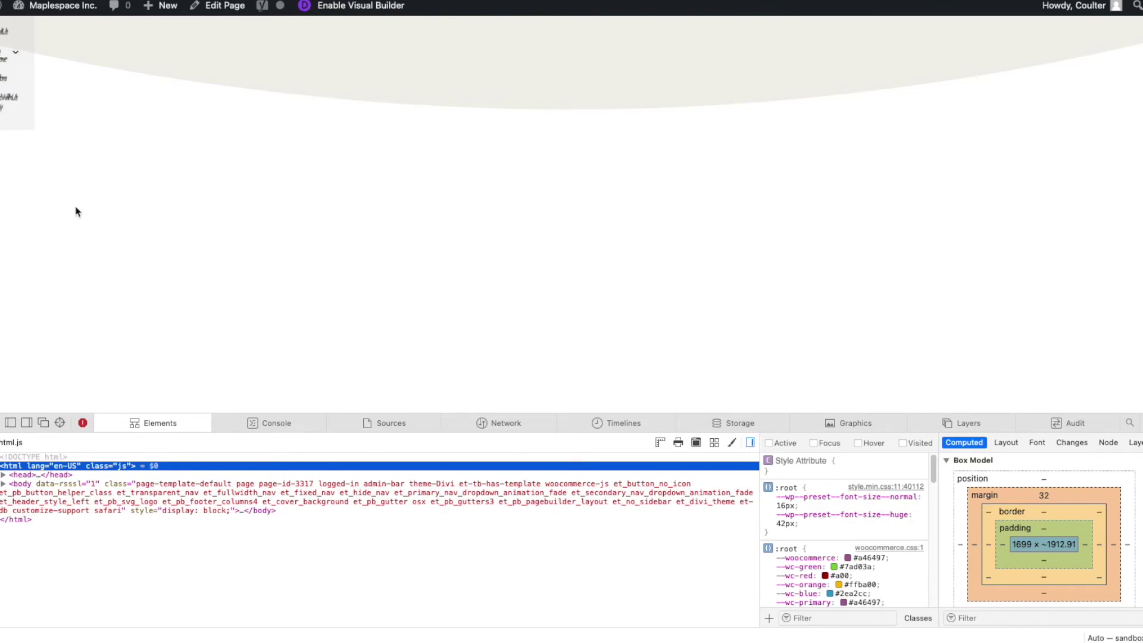
# - Inspect the Why We Serve link's ::after dropdown caret in Web Inspector
pyautogui.click(60, 424)
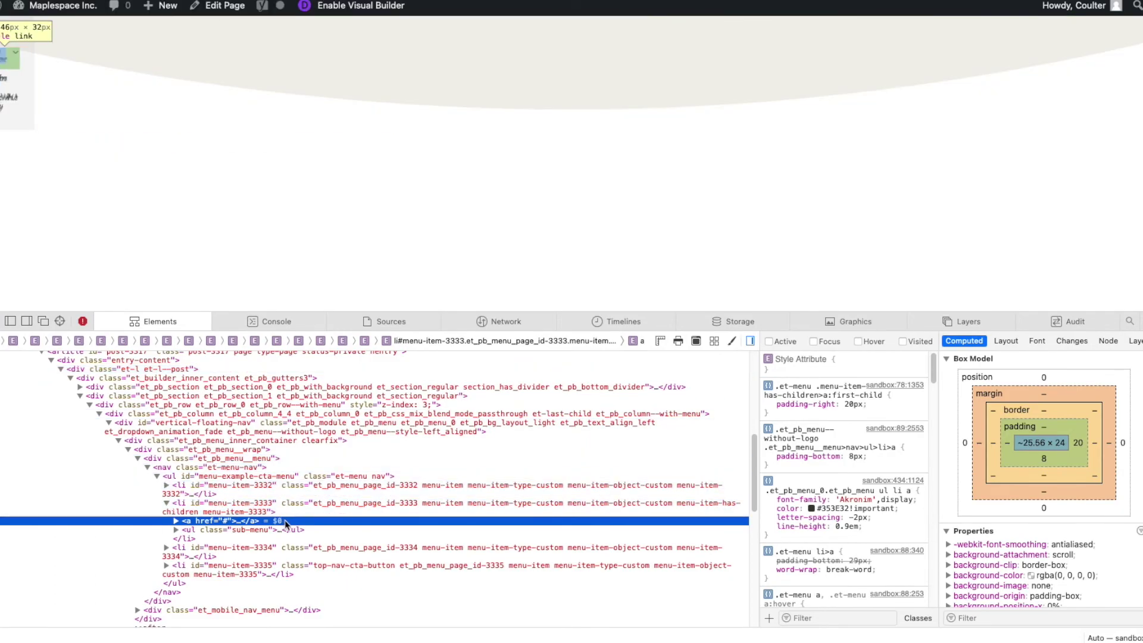
pyautogui.scroll(-1, 225, 518)
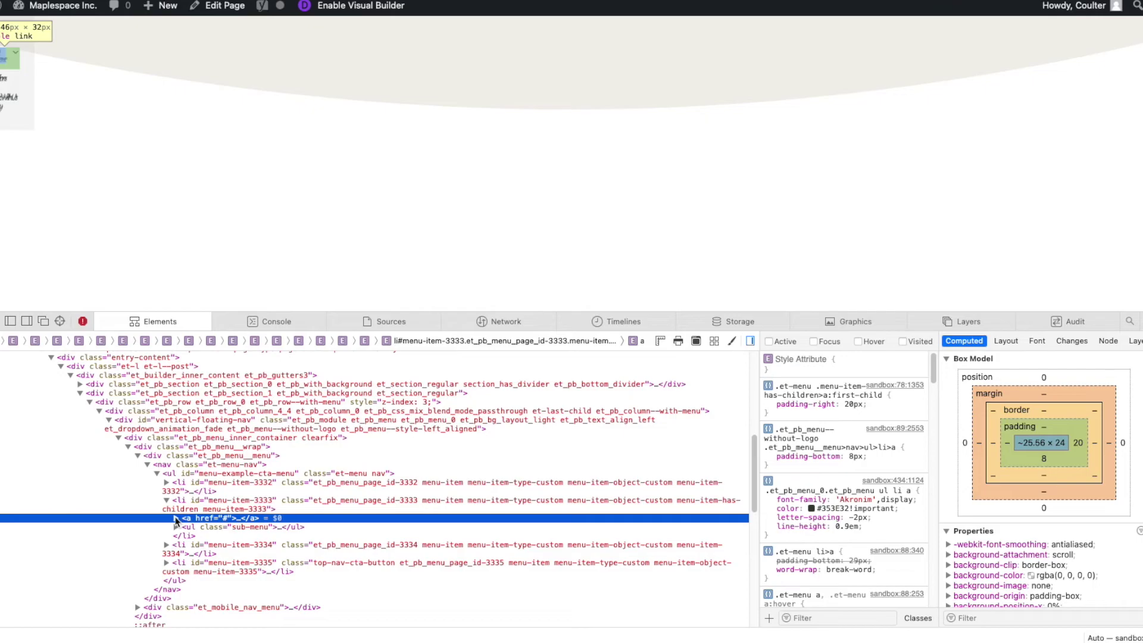
pyautogui.click(176, 519)
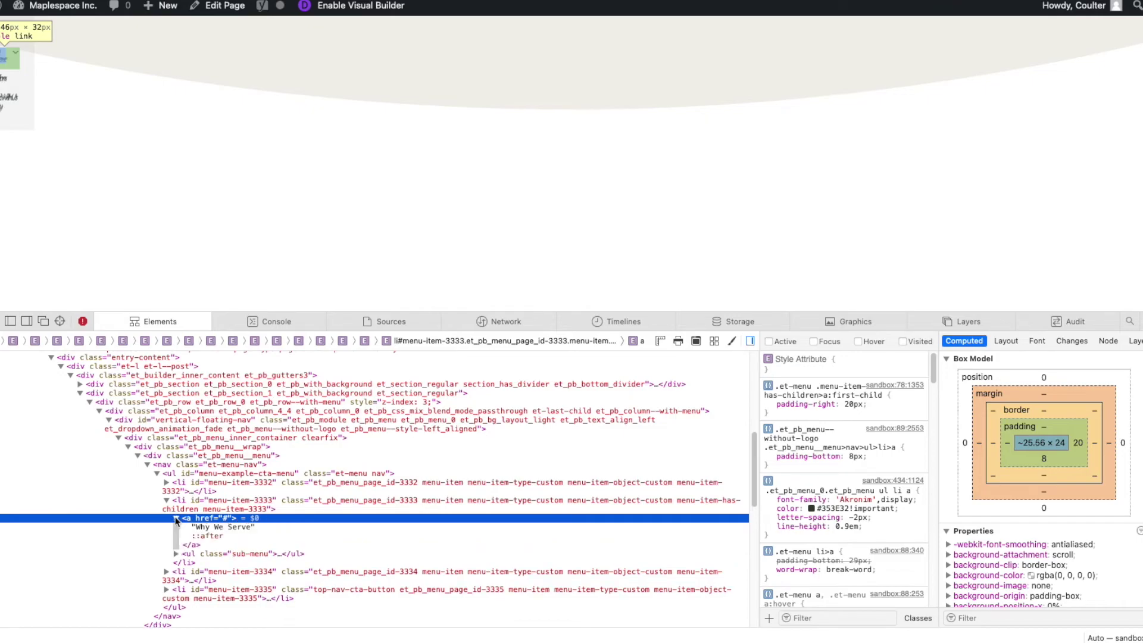
pyautogui.click(201, 536)
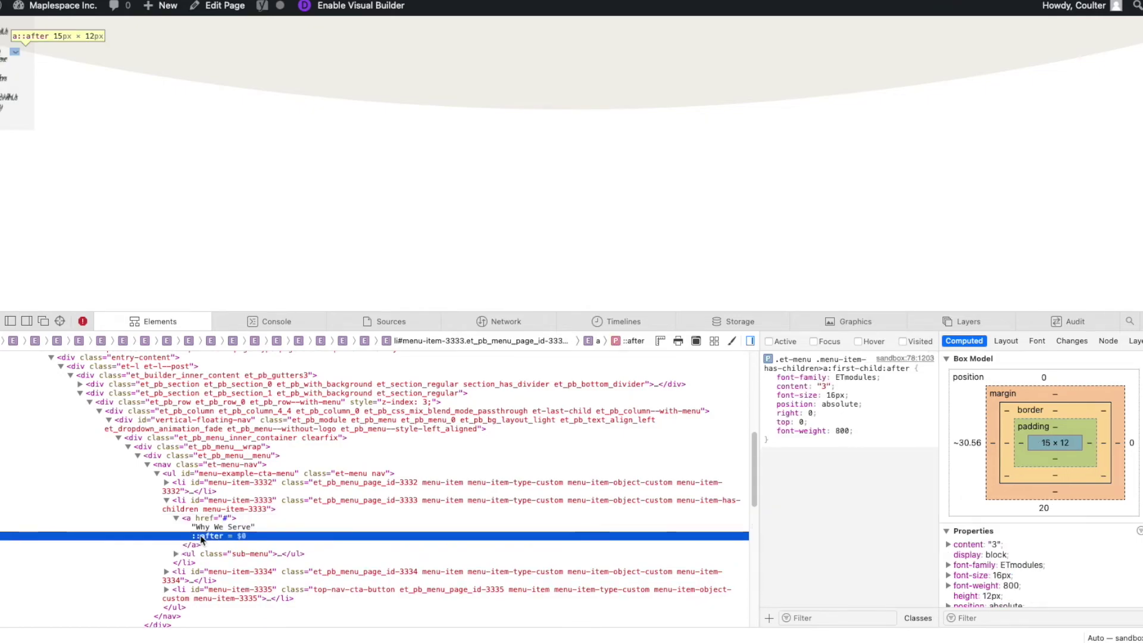
# - Change the caret's right offset from 0 to -.7em in the Styles pane
pyautogui.click(809, 413)
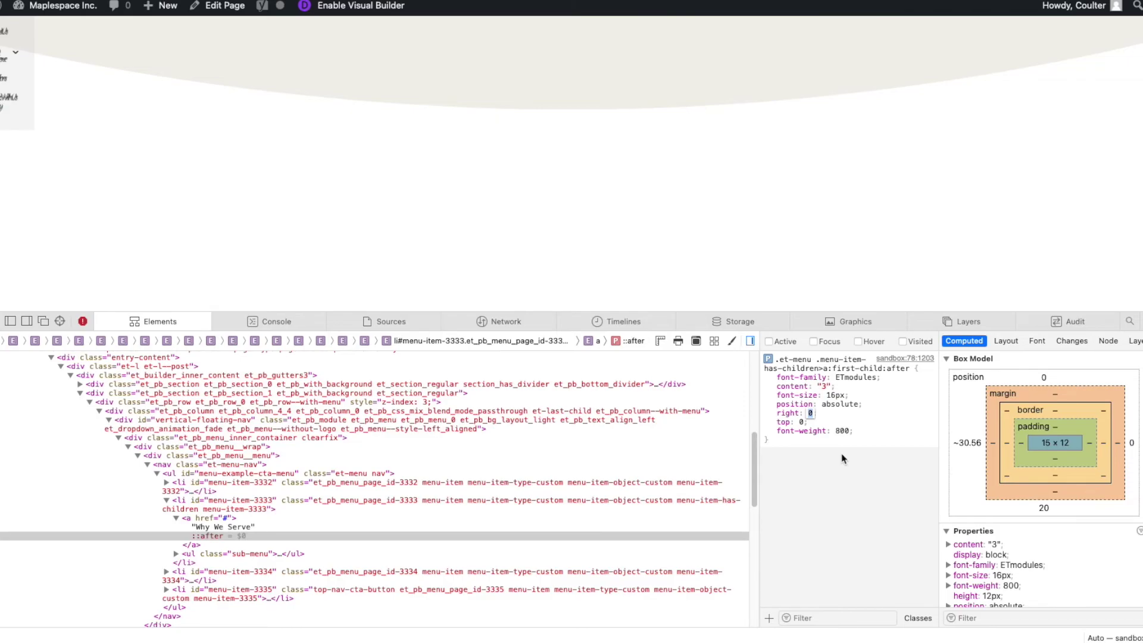
pyautogui.write('-10px')
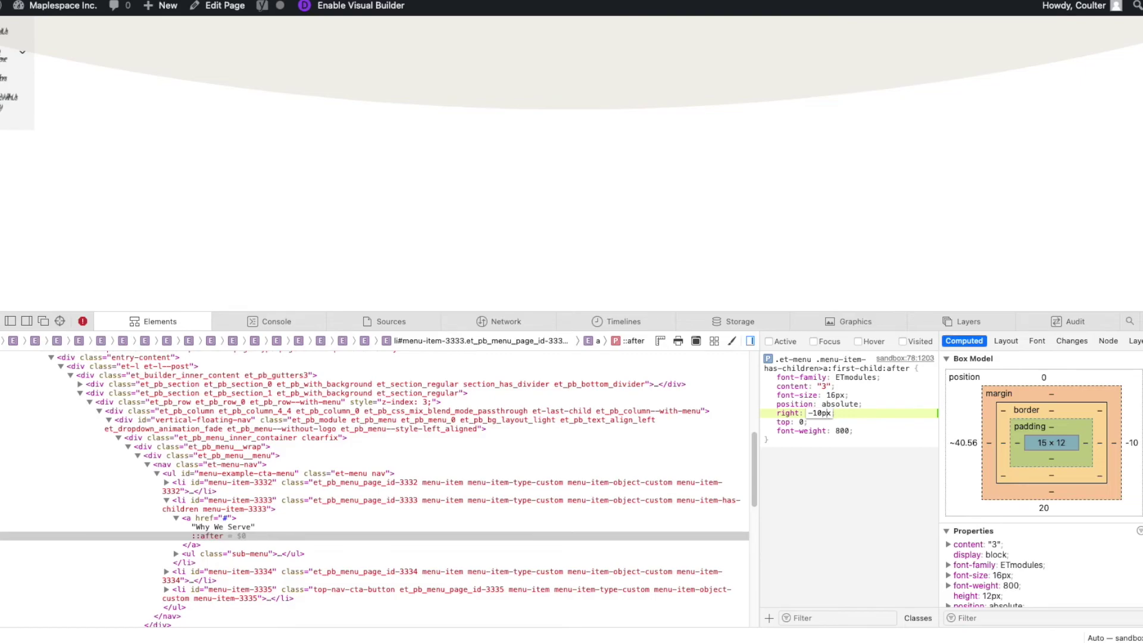
pyautogui.press('BackSpace')
pyautogui.press('BackSpace')
pyautogui.press('BackSpace')
pyautogui.press('BackSpace')
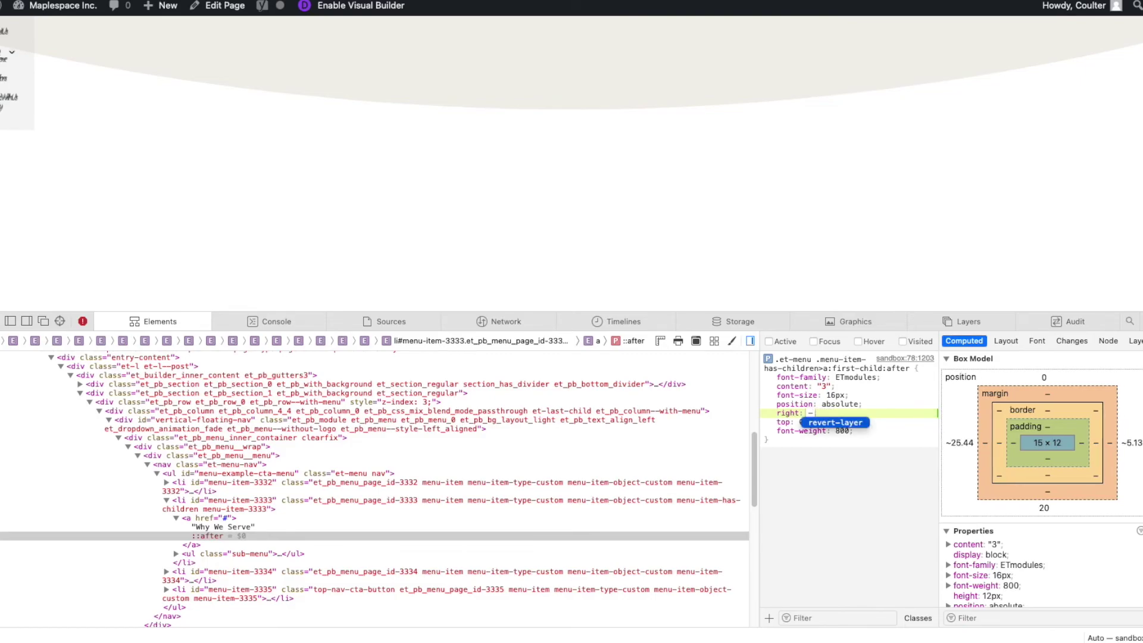
pyautogui.write('1em')
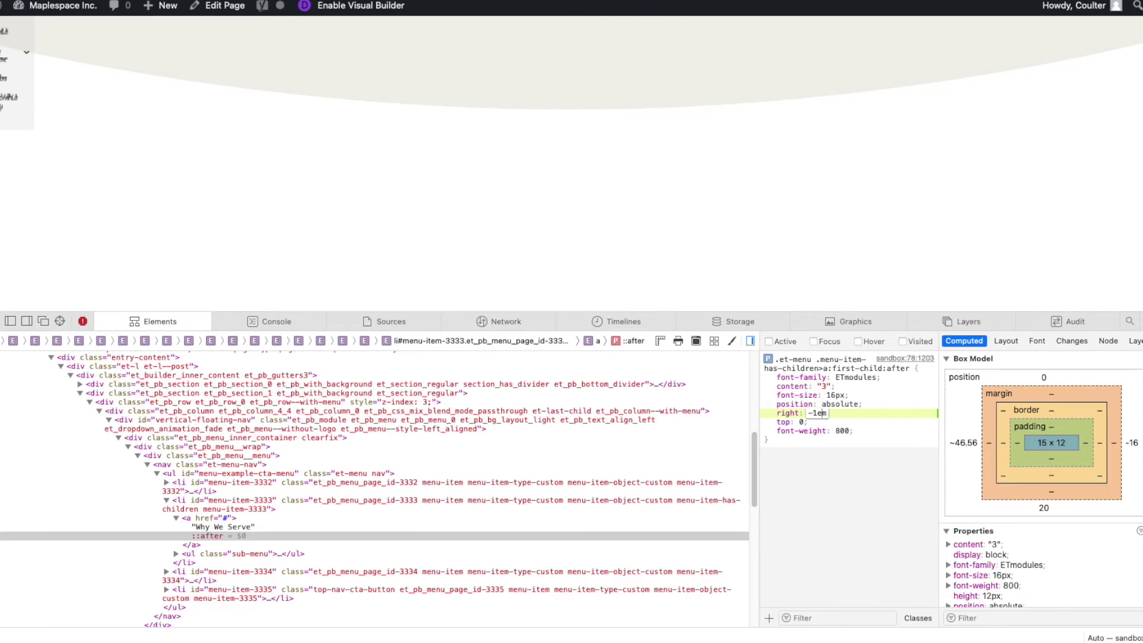
pyautogui.press('BackSpace')
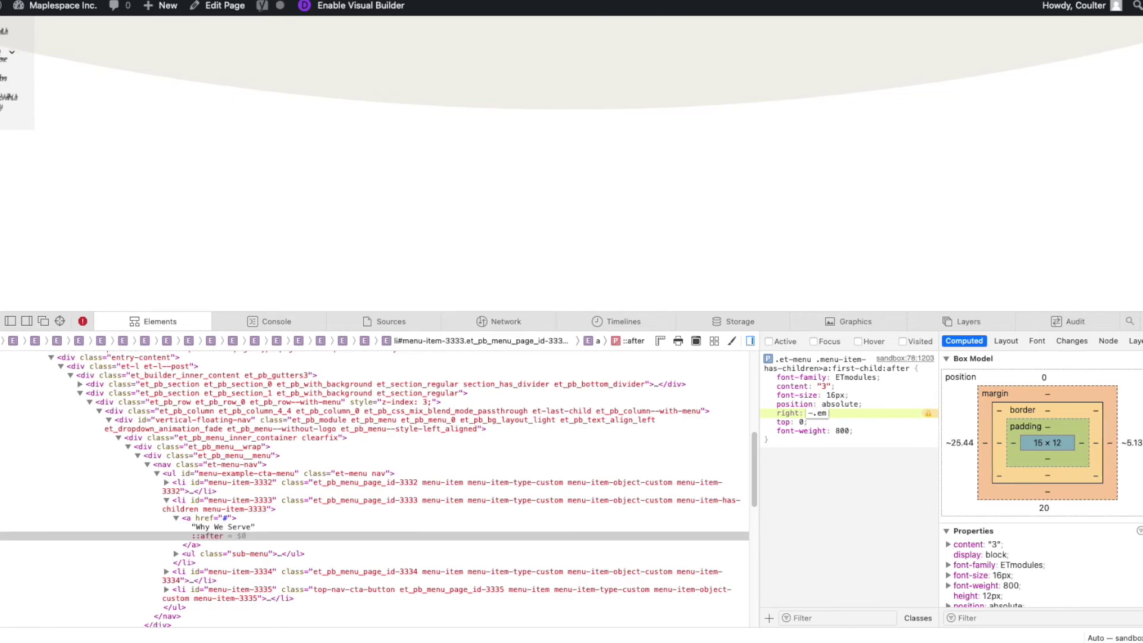
pyautogui.write('7')
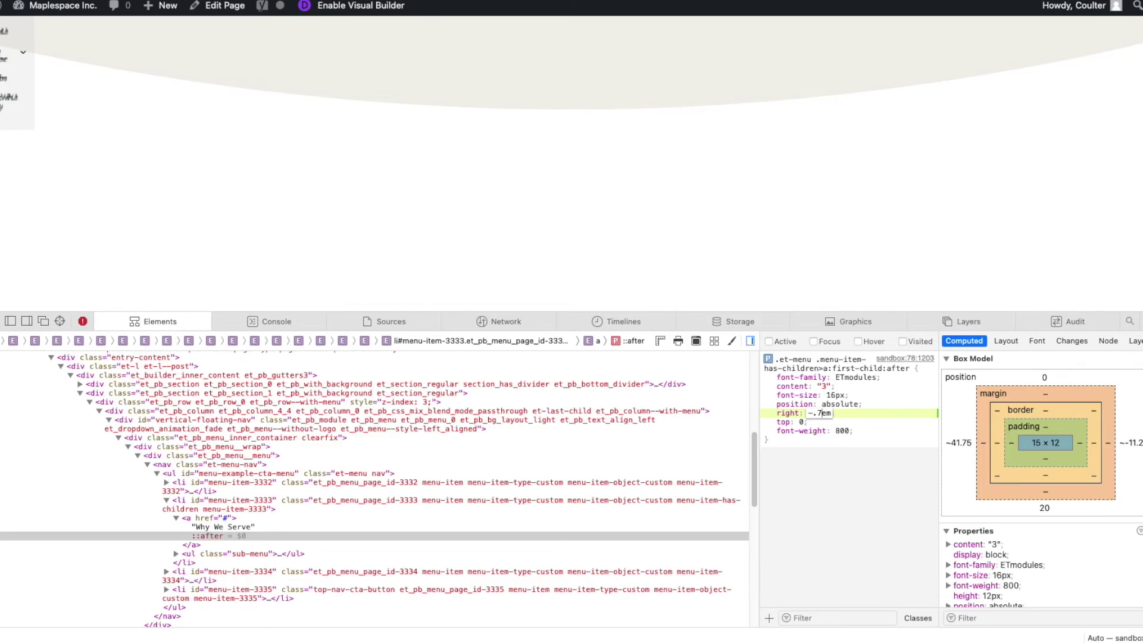
pyautogui.press('Tab')
pyautogui.click(836, 580)
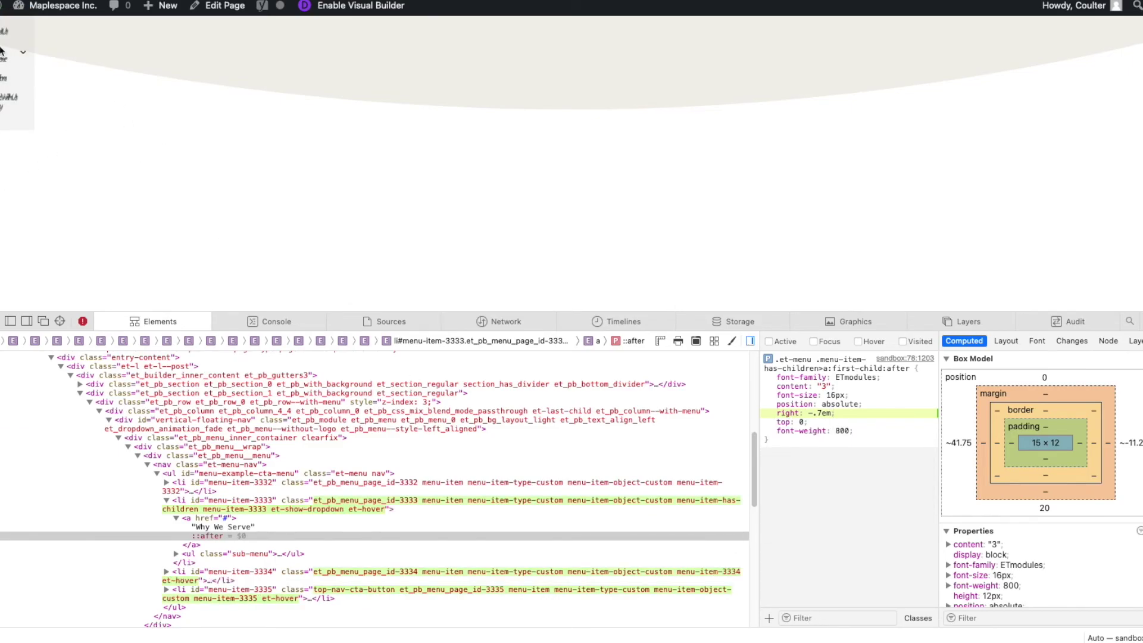
pyautogui.moveTo(14, 58)
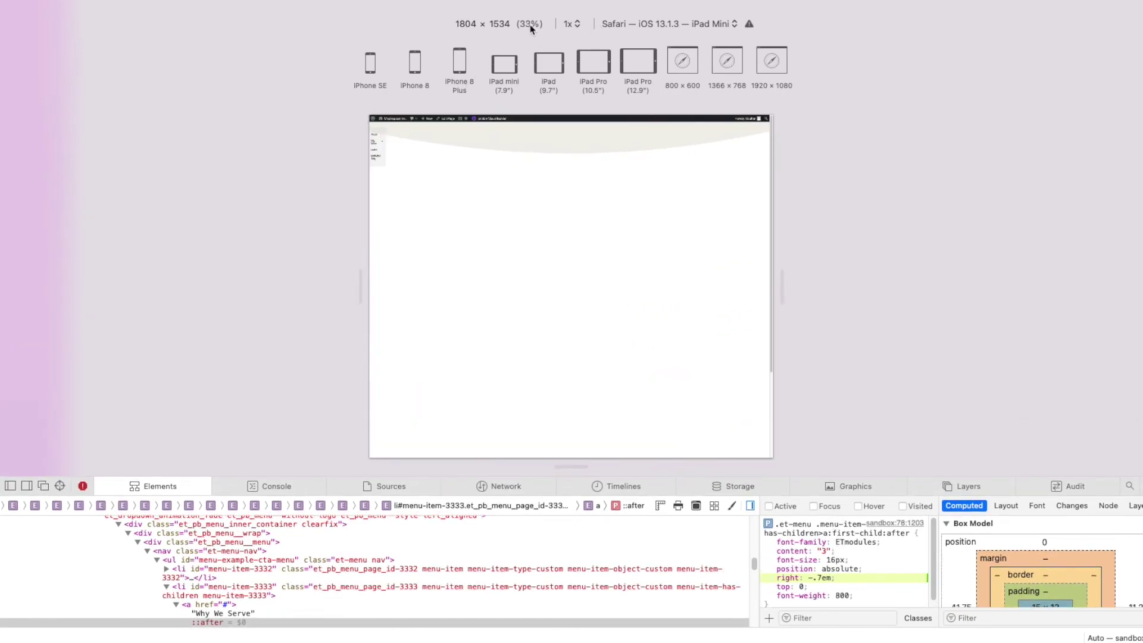
# - Preview the page at 2x scale and try narrower and wider viewport widths
pyautogui.click(572, 27)
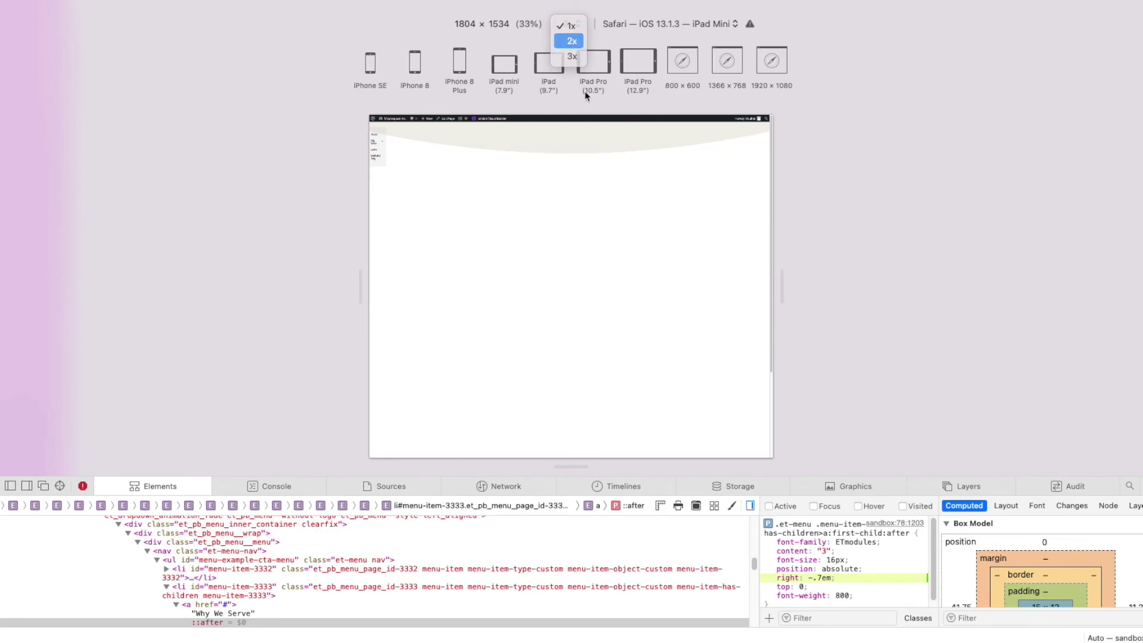
pyautogui.click(570, 37)
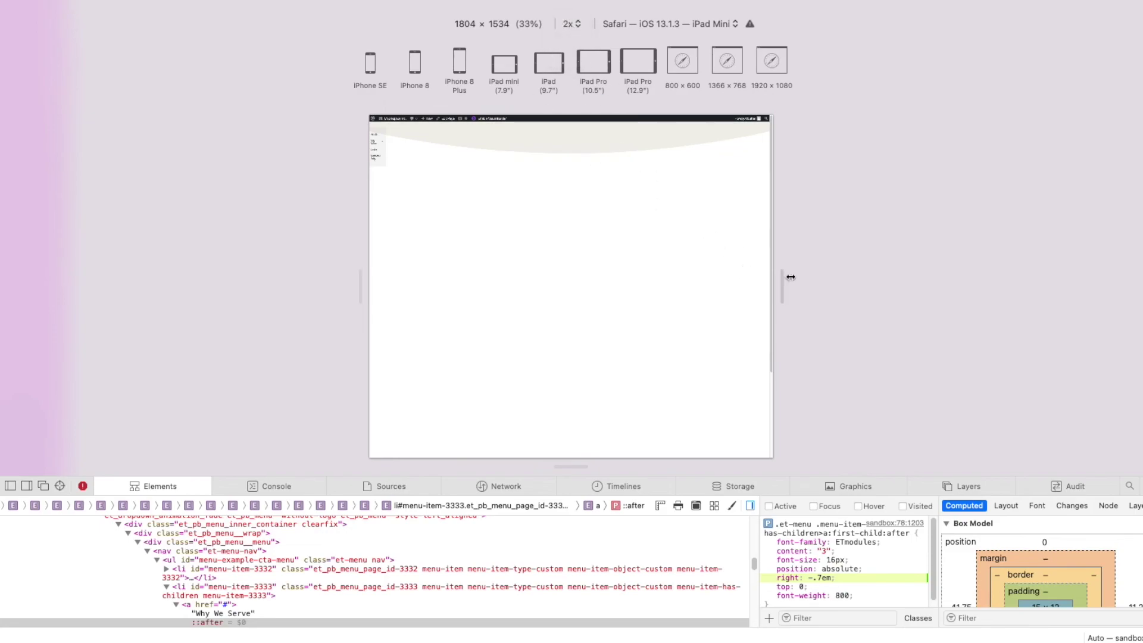
pyautogui.moveTo(781, 284); pyautogui.dragTo(714, 284)
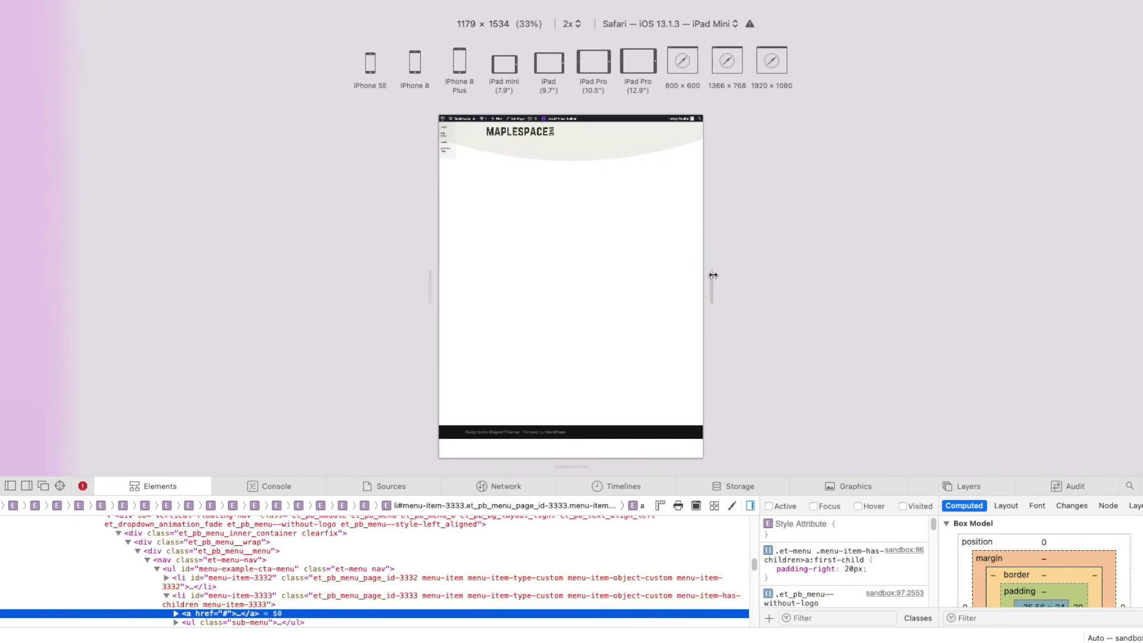
pyautogui.moveTo(713, 275); pyautogui.dragTo(755, 271)
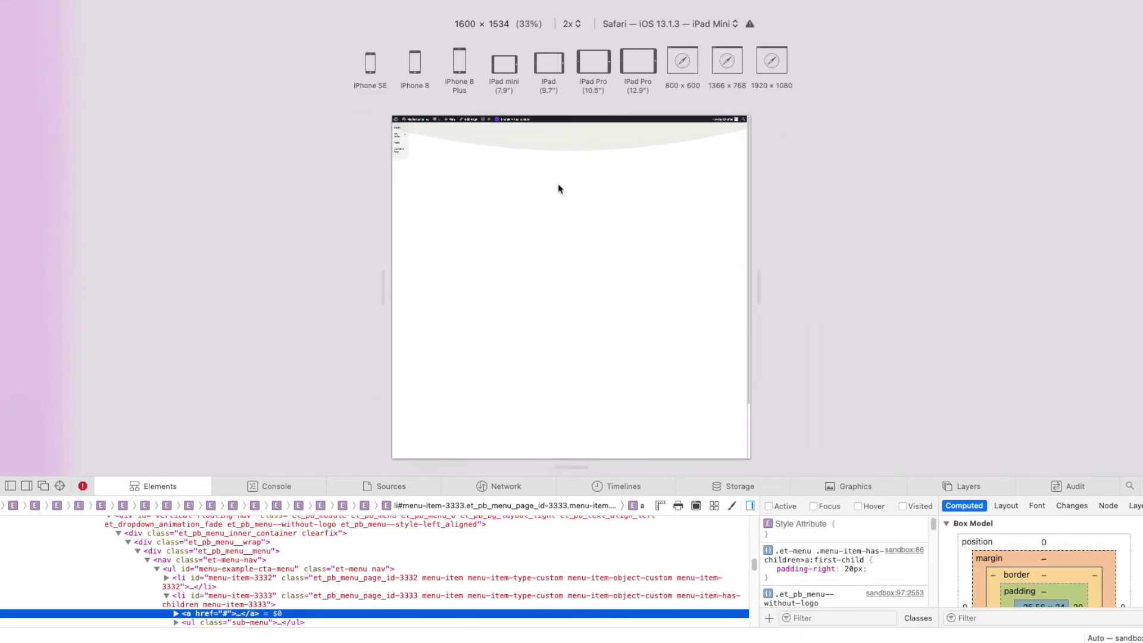
# - Preview as iPad mini widened to 1143 pixels, checking the dropdown, then switch to wireframe view
pyautogui.click(515, 73)
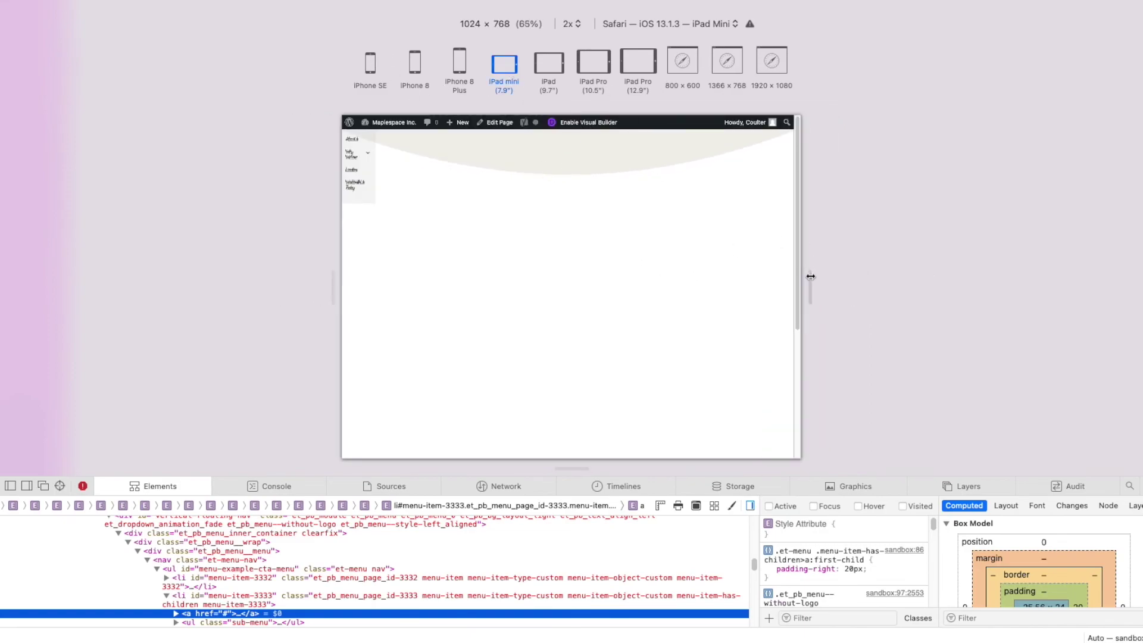
pyautogui.moveTo(811, 276); pyautogui.dragTo(839, 282)
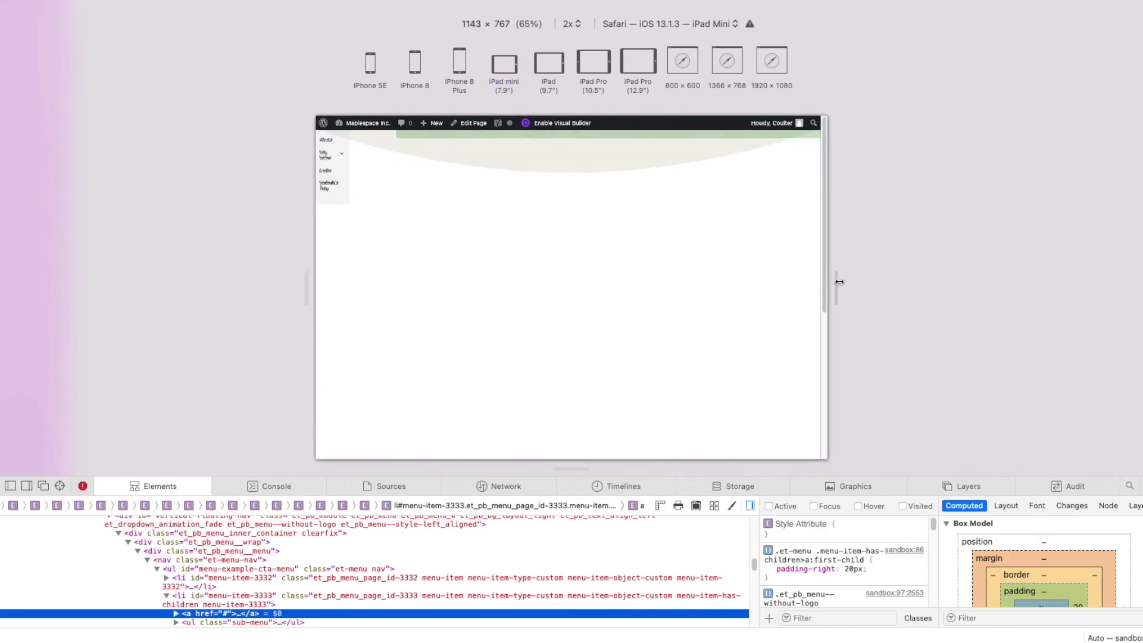
pyautogui.moveTo(341, 164)
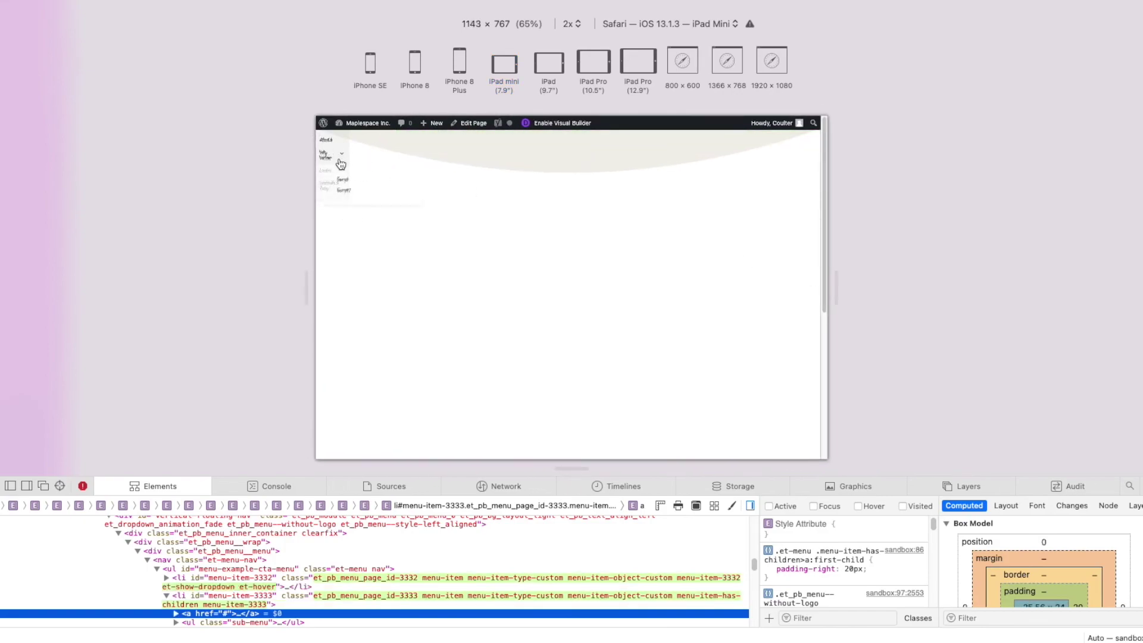
pyautogui.scroll(-5, 506, 279)
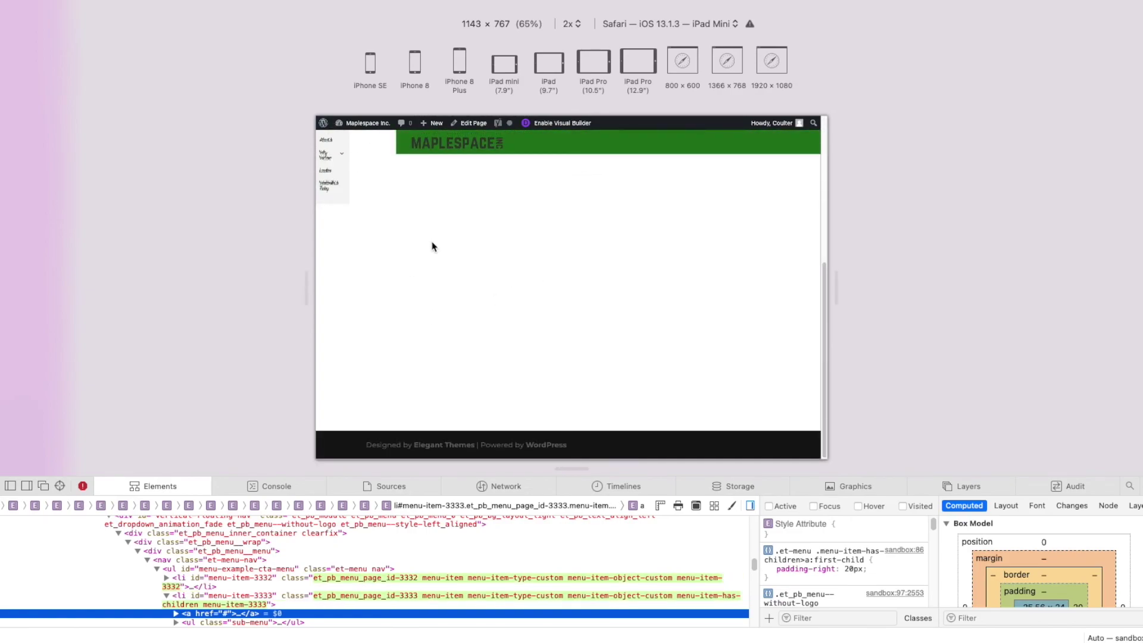
pyautogui.scroll(5, 432, 247)
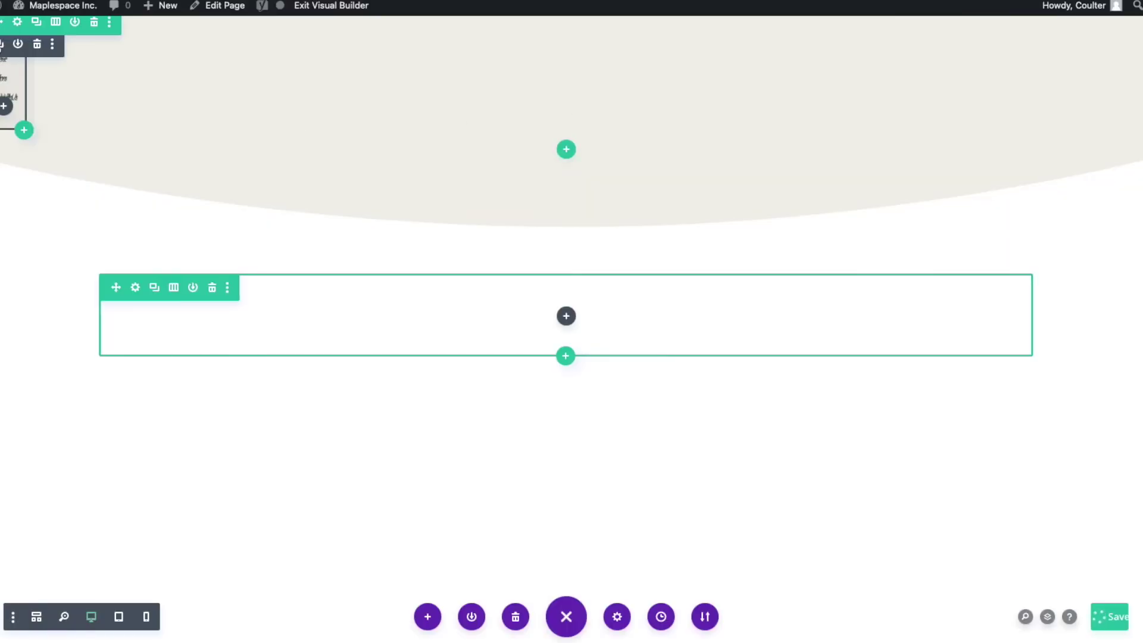
pyautogui.click(37, 617)
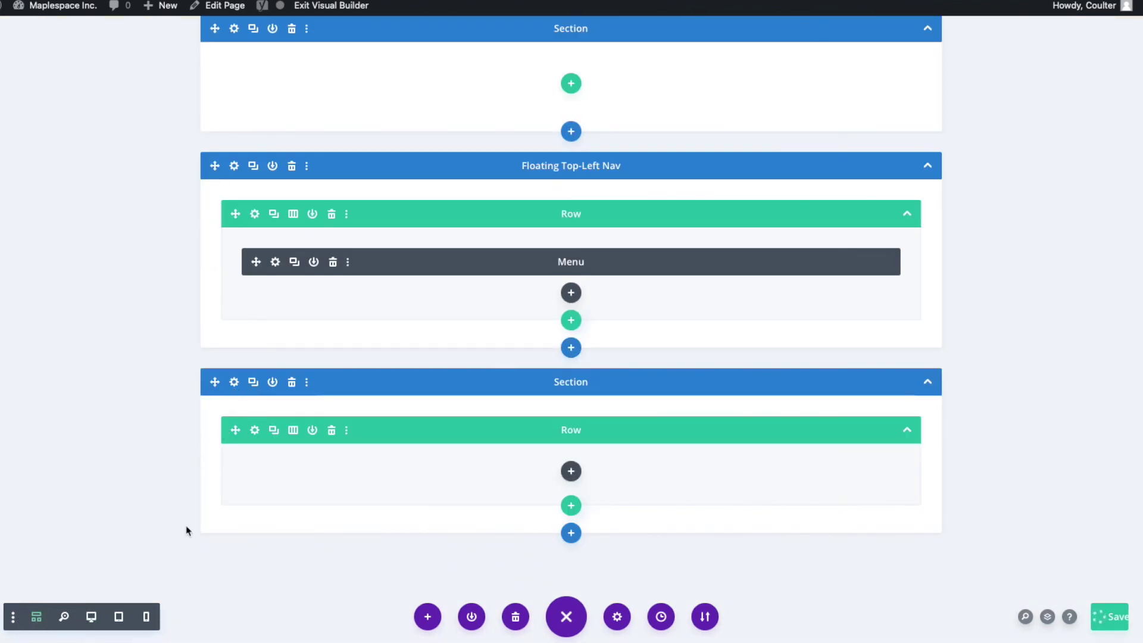
# - Review the Floating Top-Left Nav section's design settings, cancel, and open the Menu module's settings
pyautogui.click(234, 165)
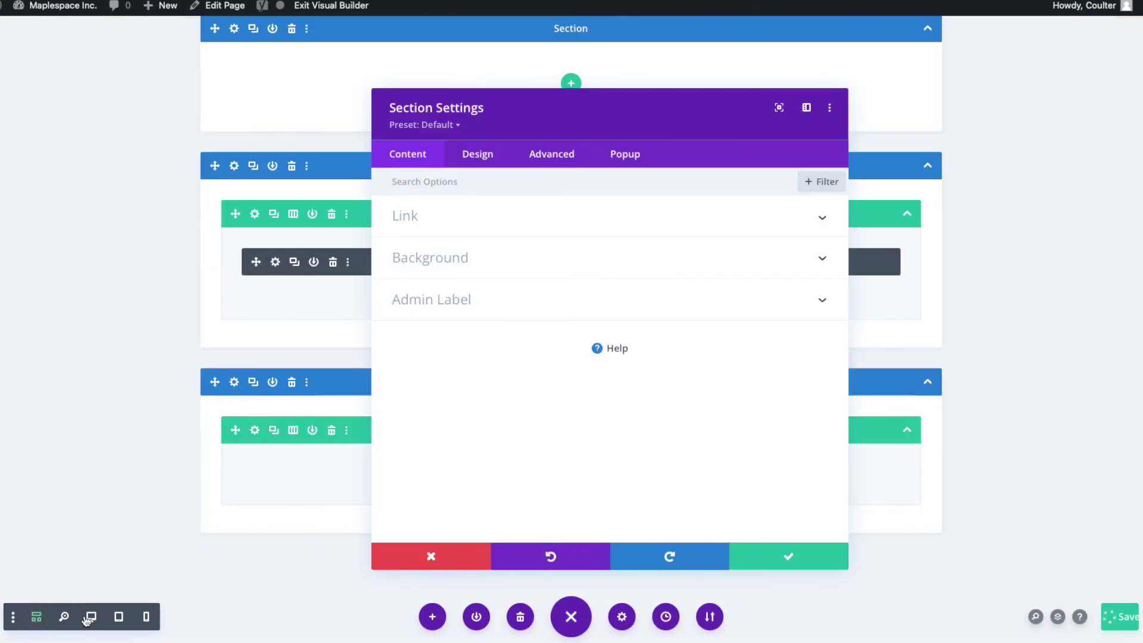
pyautogui.click(91, 617)
pyautogui.click(479, 156)
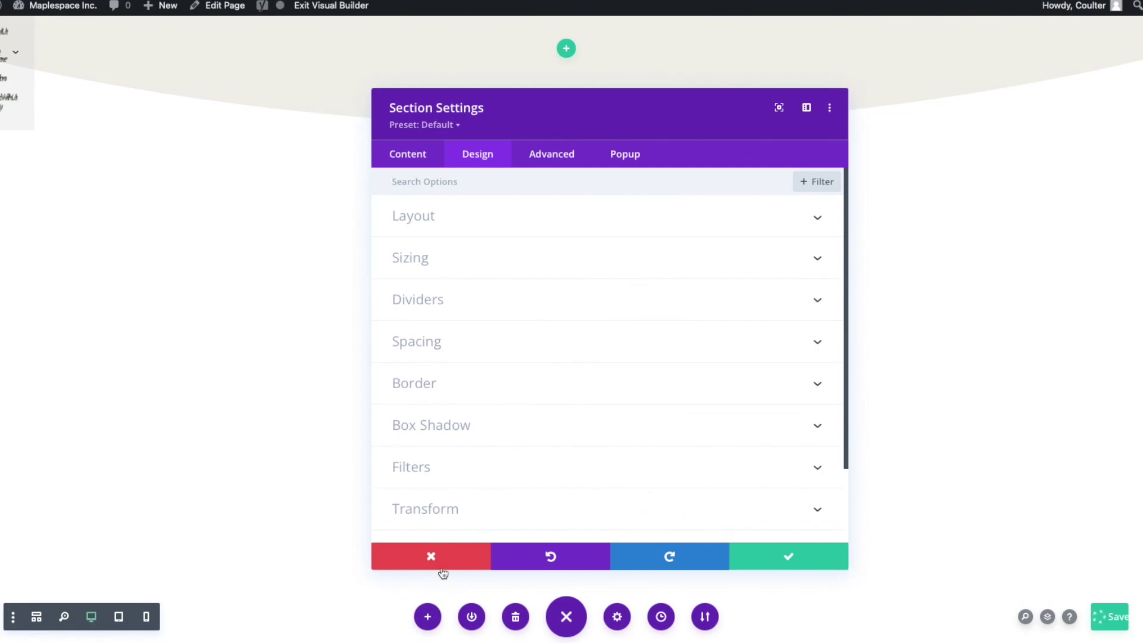
pyautogui.click(441, 564)
pyautogui.click(37, 622)
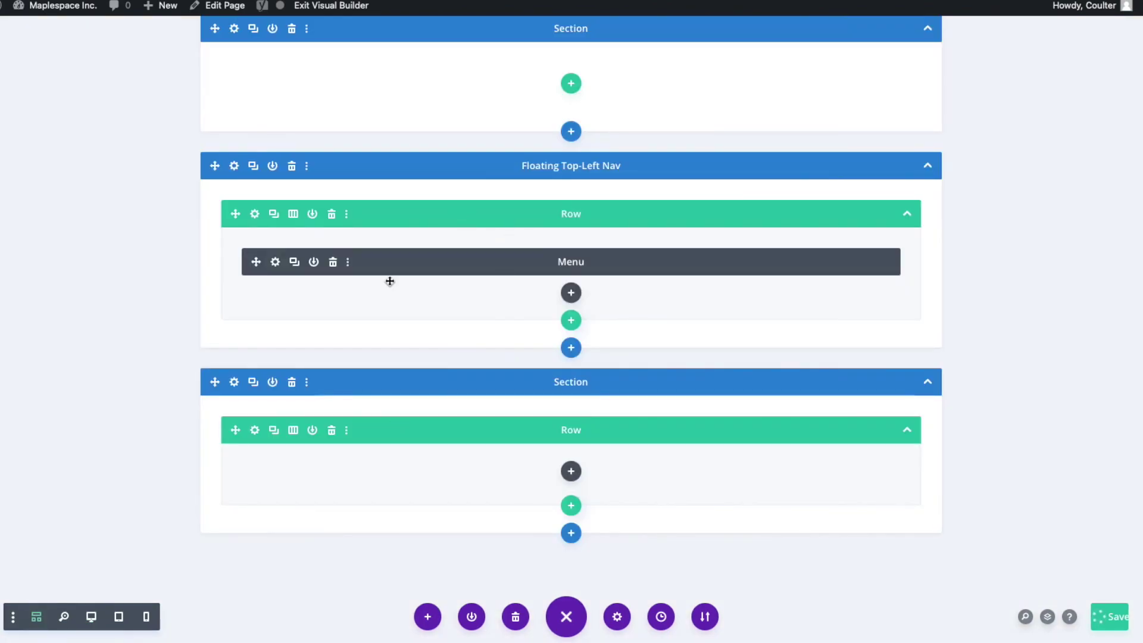
pyautogui.click(275, 262)
# - Set the menu text to Default font, 16px size, 0px letter spacing and 1em line height
pyautogui.click(91, 616)
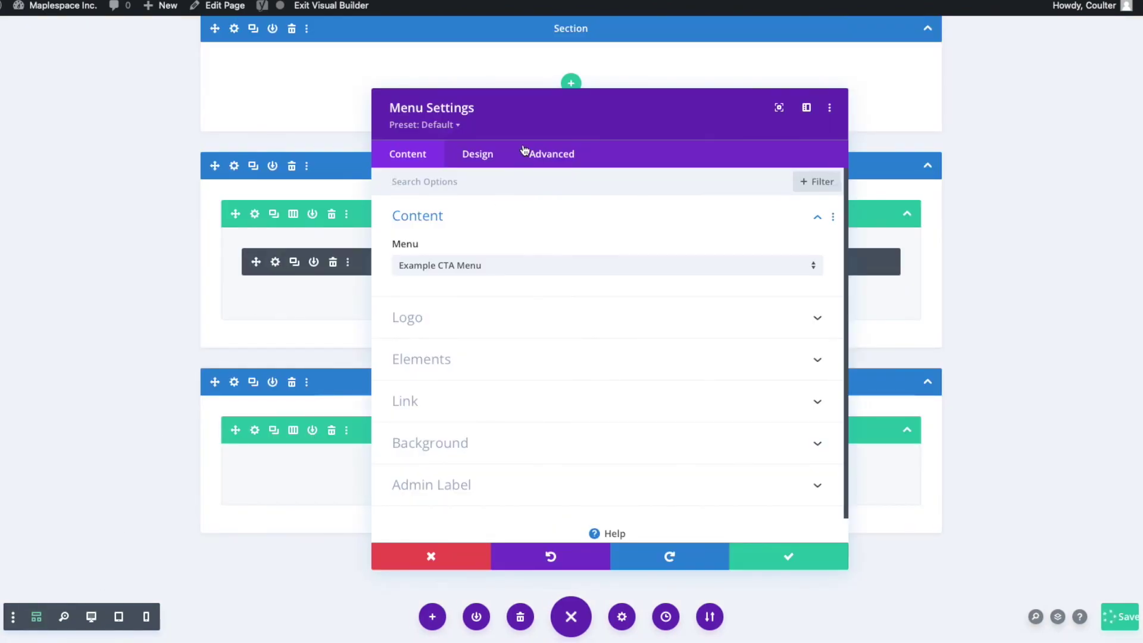
pyautogui.click(478, 153)
pyautogui.click(446, 257)
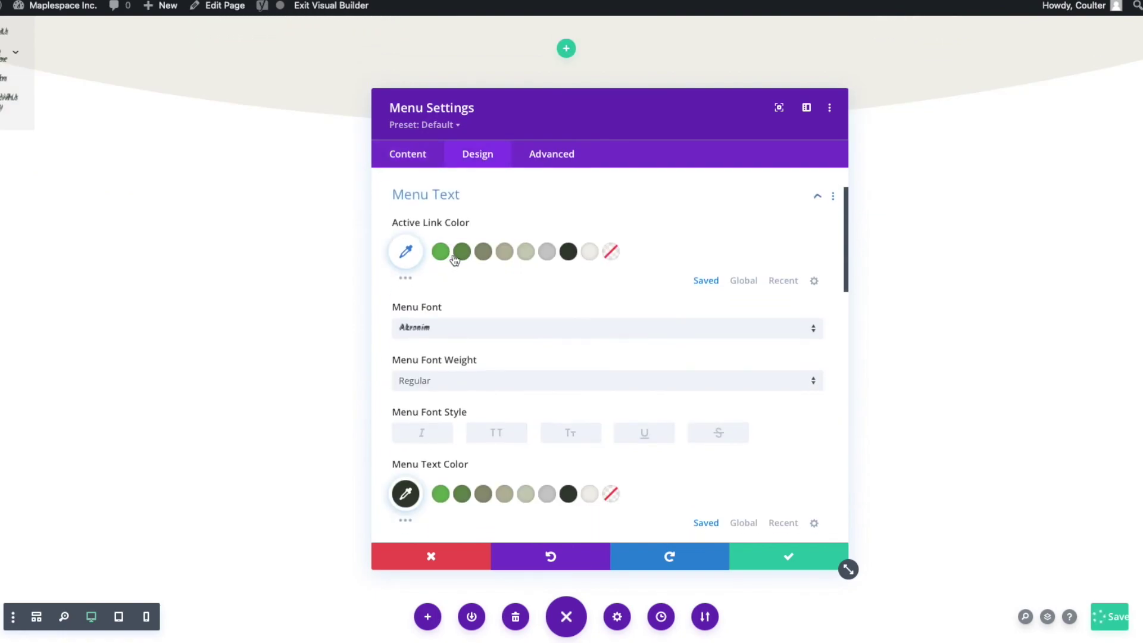
pyautogui.click(481, 323)
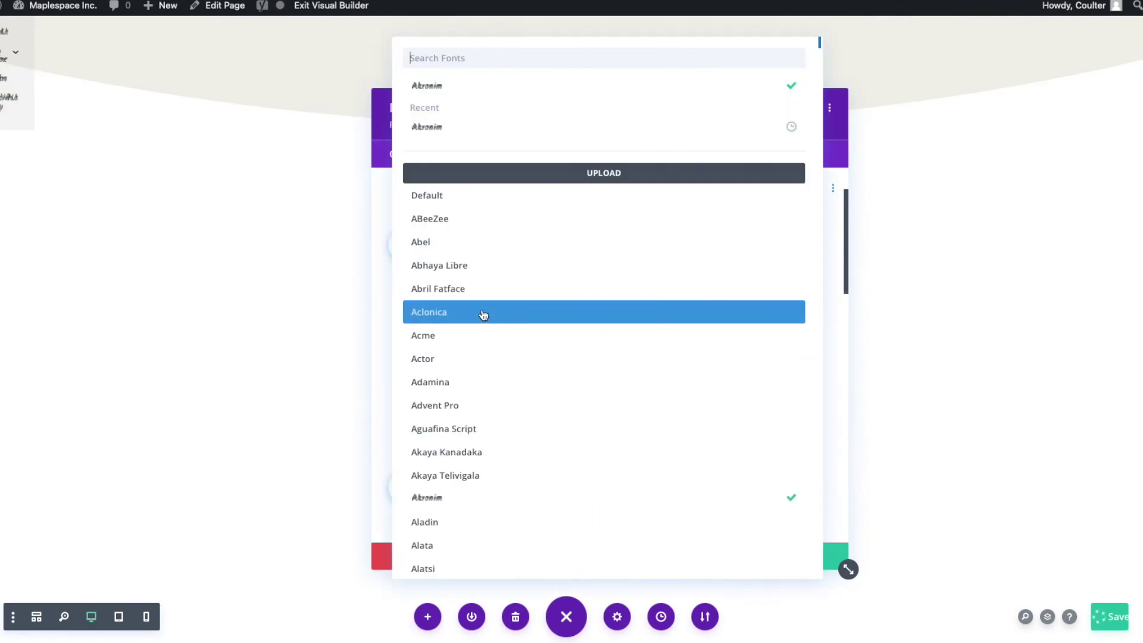
pyautogui.click(460, 194)
pyautogui.scroll(-3, 786, 384)
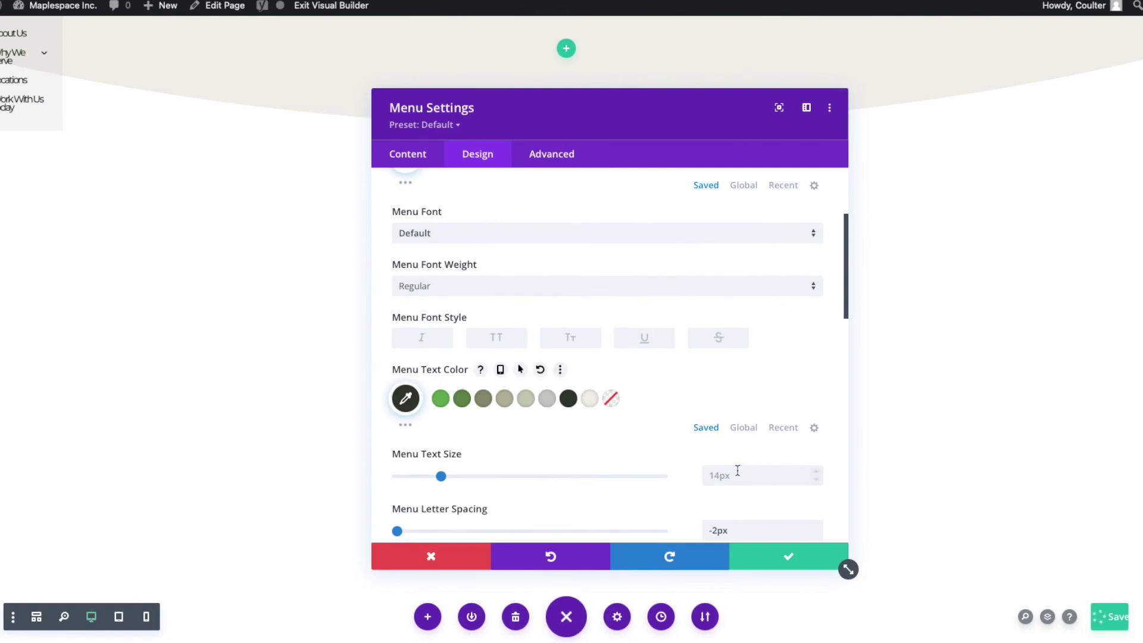
pyautogui.click(485, 477)
pyautogui.scroll(-3, 758, 452)
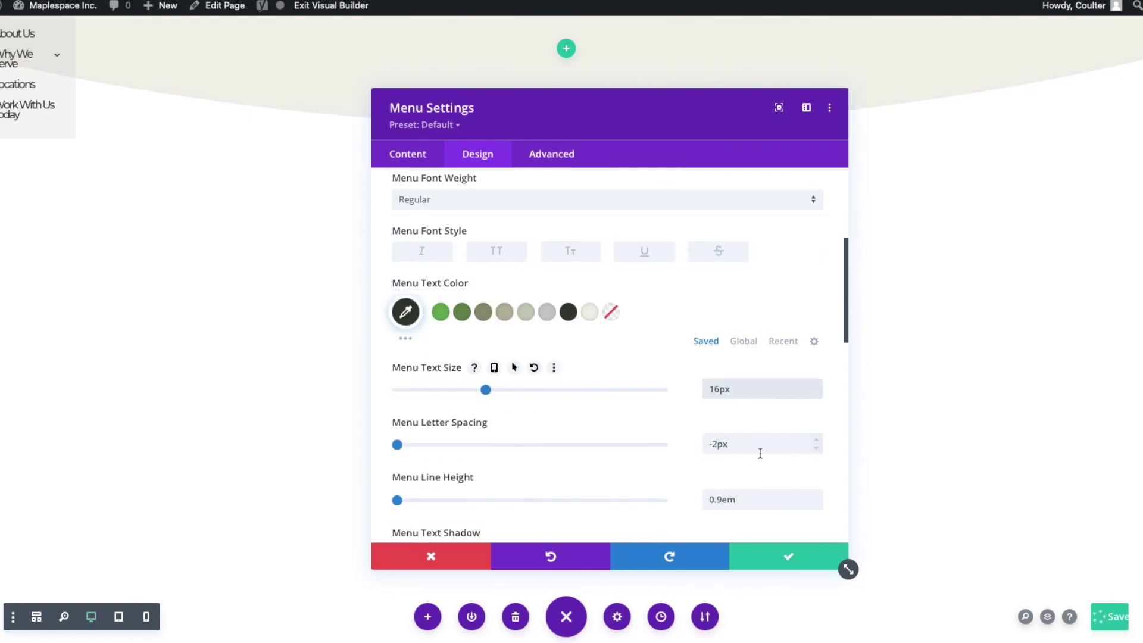
pyautogui.tripleClick(736, 444)
pyautogui.press('BackSpace')
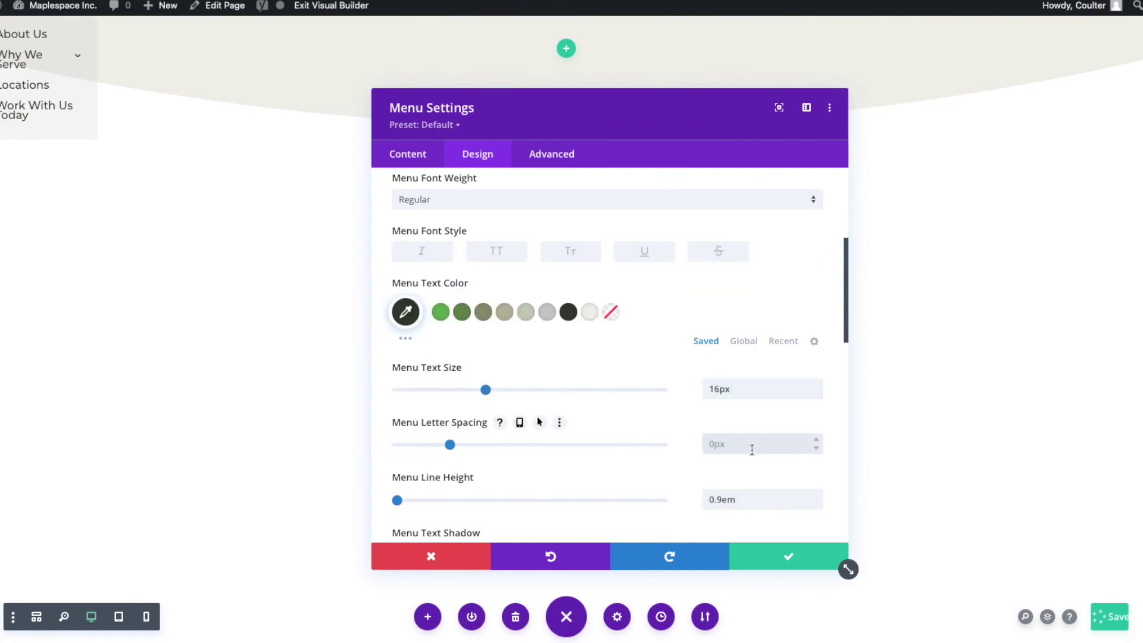
pyautogui.click(543, 477)
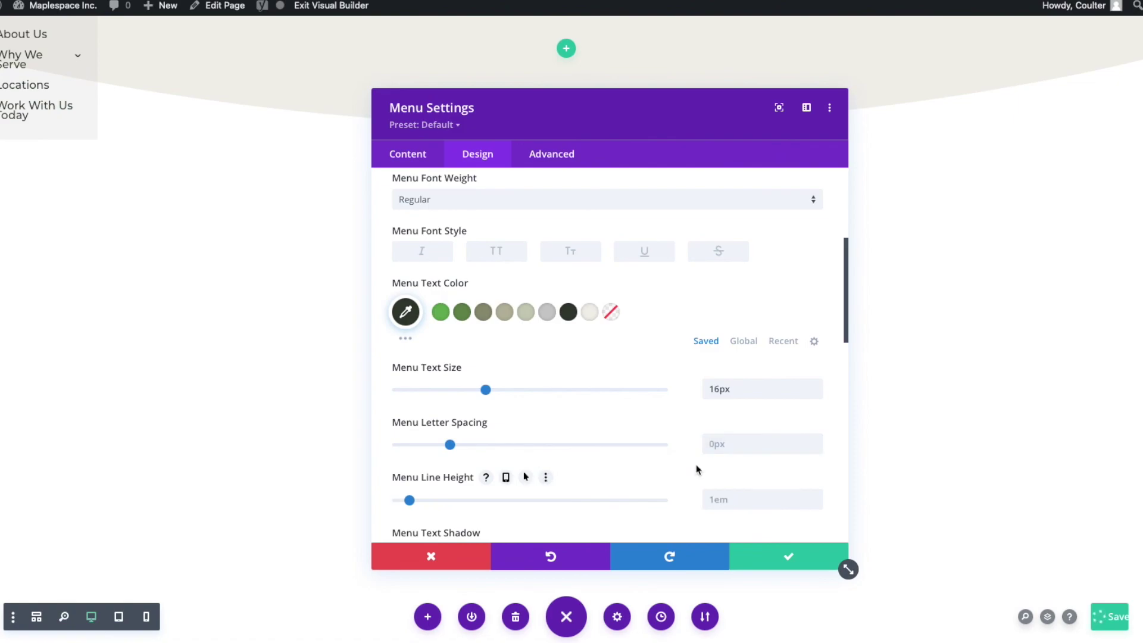
pyautogui.click(814, 553)
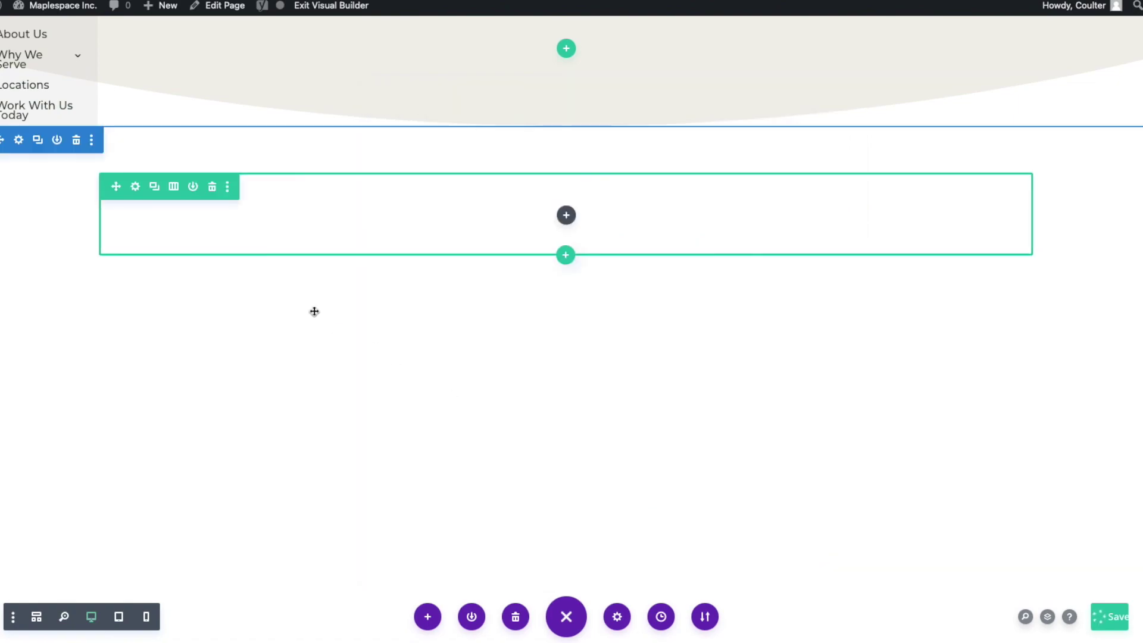